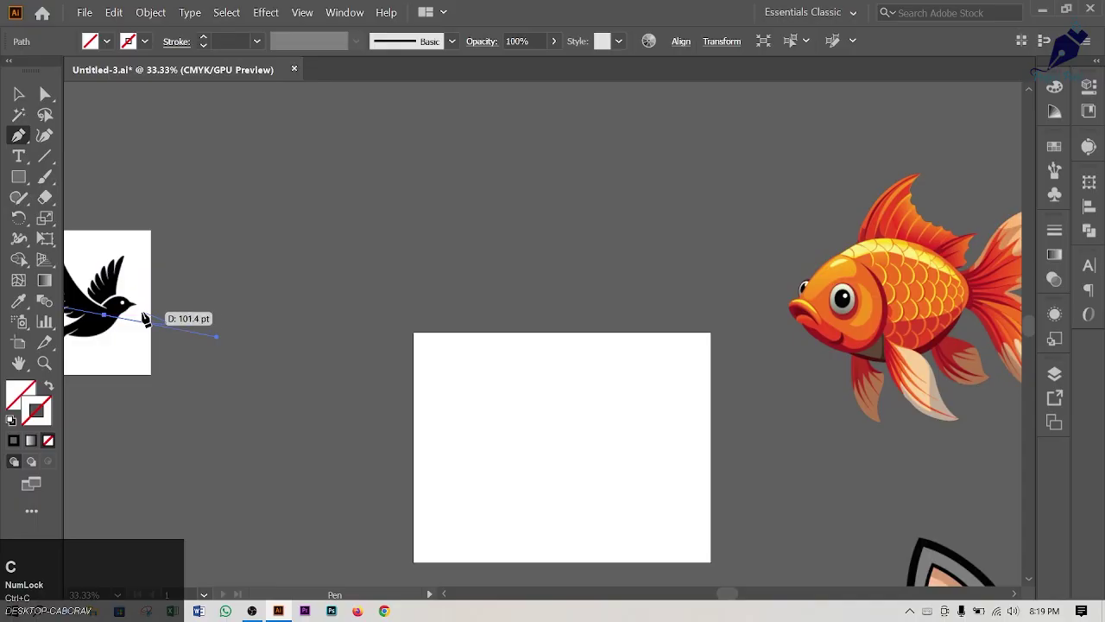
# Undo the stray pen path, and move the bird silhouette image onto the middle of the white artboard
pyautogui.press('ctrl')
pyautogui.hotkey('ctrl', 'z')
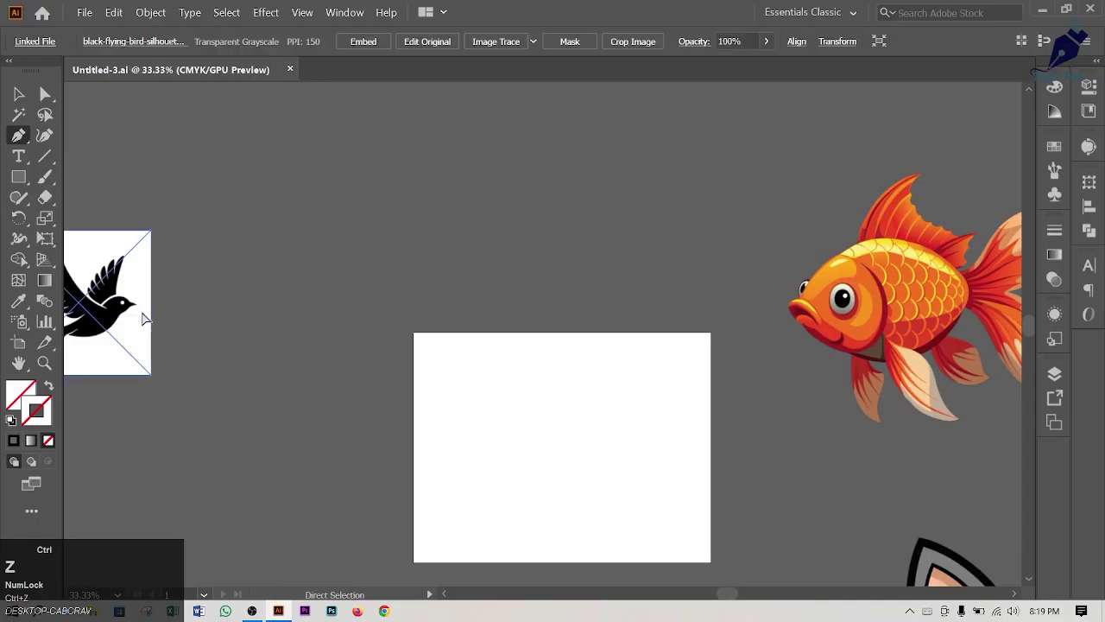
pyautogui.click(17, 94)
pyautogui.moveTo(125, 317); pyautogui.dragTo(606, 435)
pyautogui.scroll(3, 609, 438)
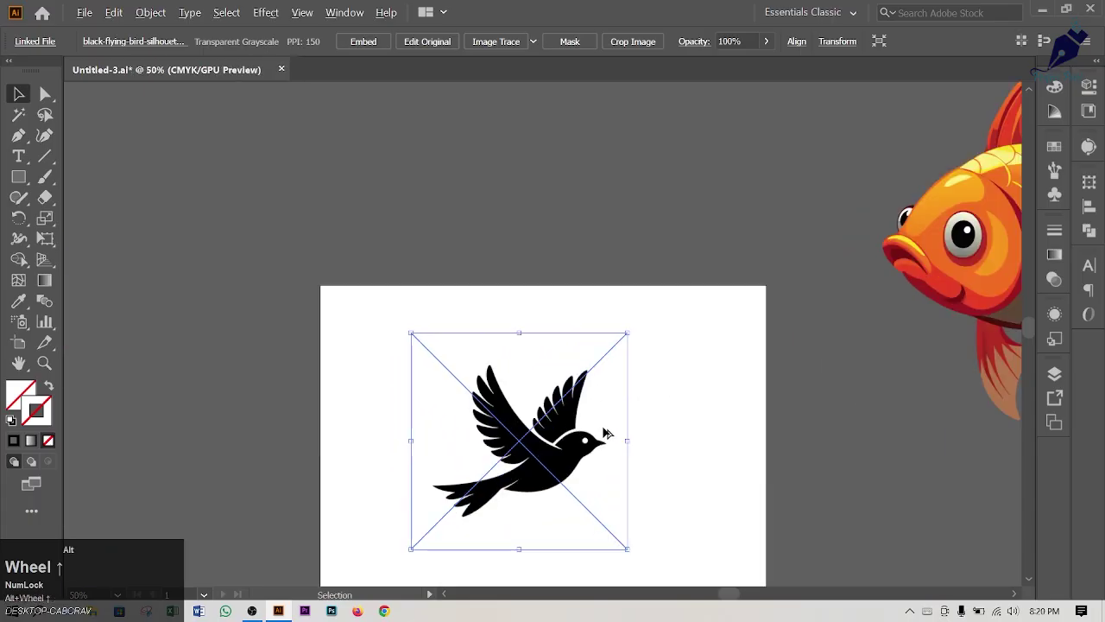
pyautogui.moveTo(661, 481); pyautogui.dragTo(701, 371)
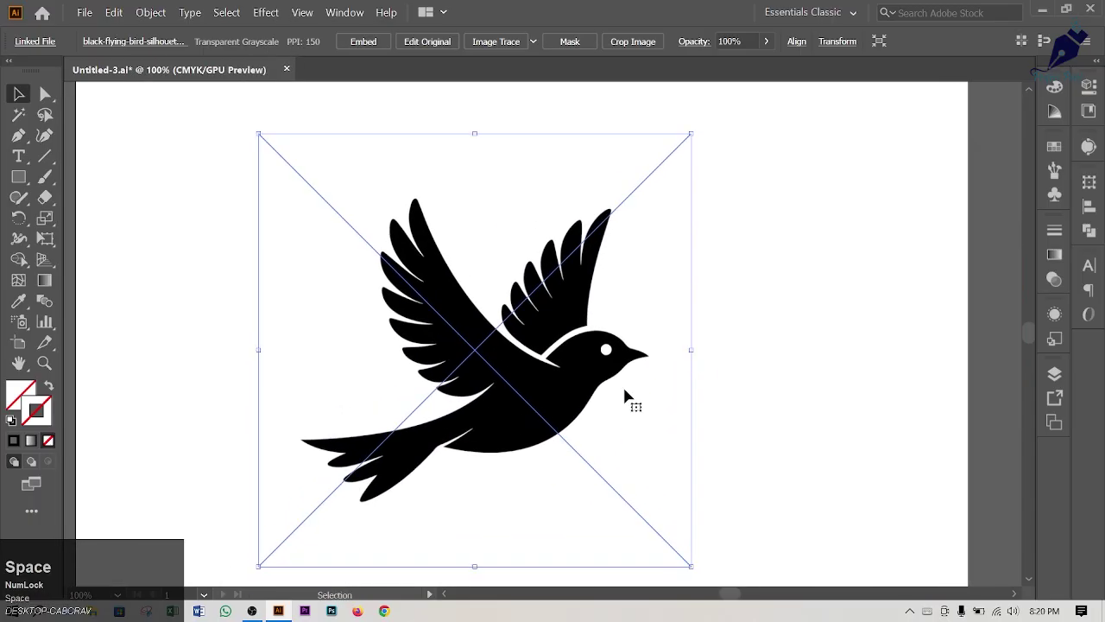
pyautogui.moveTo(559, 397); pyautogui.dragTo(593, 398)
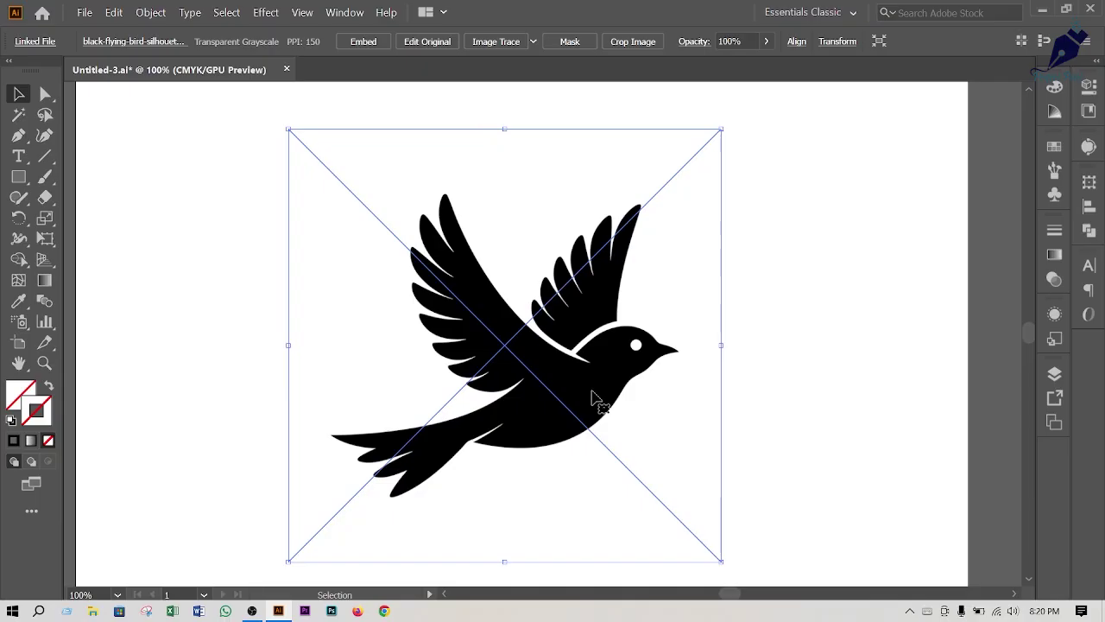
pyautogui.click(593, 398)
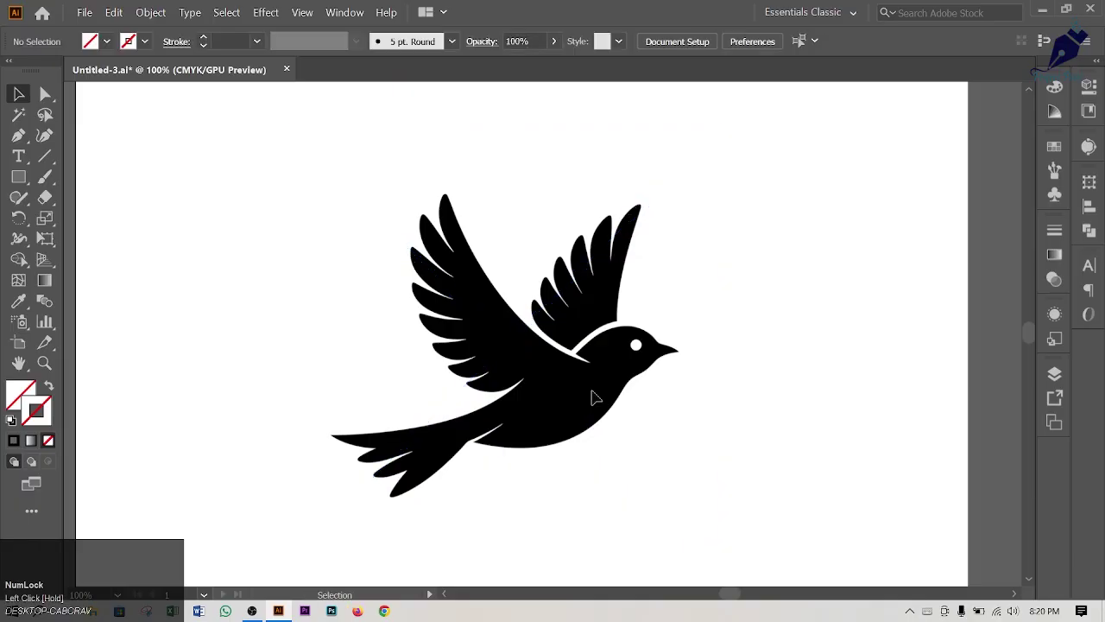
# Trace the front wing's long smooth edge with the Pen tool, from the topmost feather tip down to the shoulder notch
pyautogui.scroll(2, 554, 363)
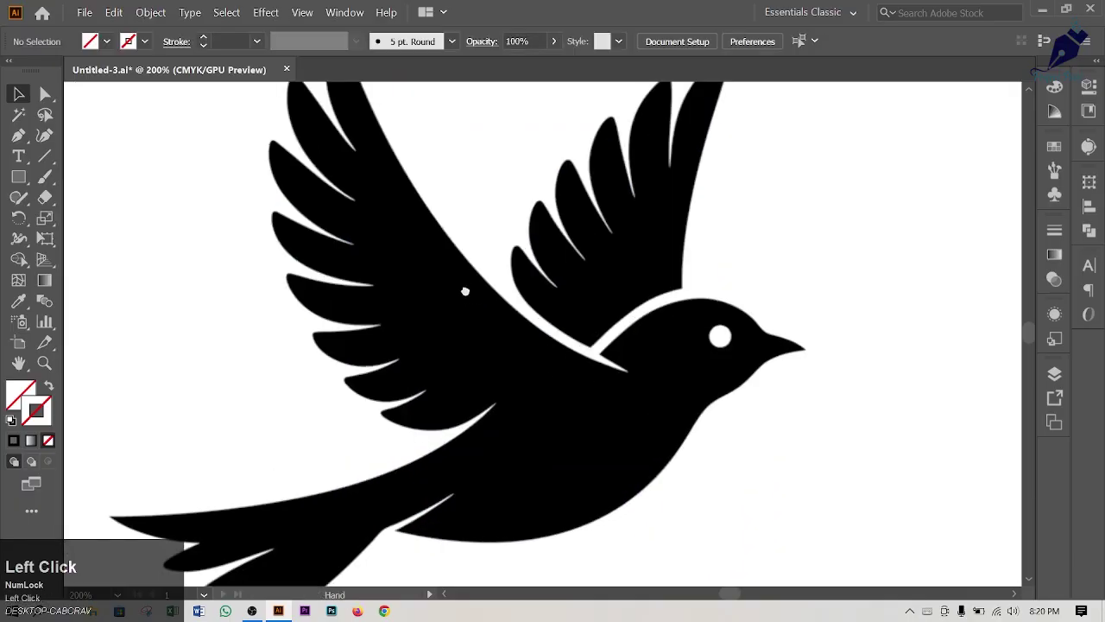
pyautogui.moveTo(463, 291); pyautogui.dragTo(470, 426)
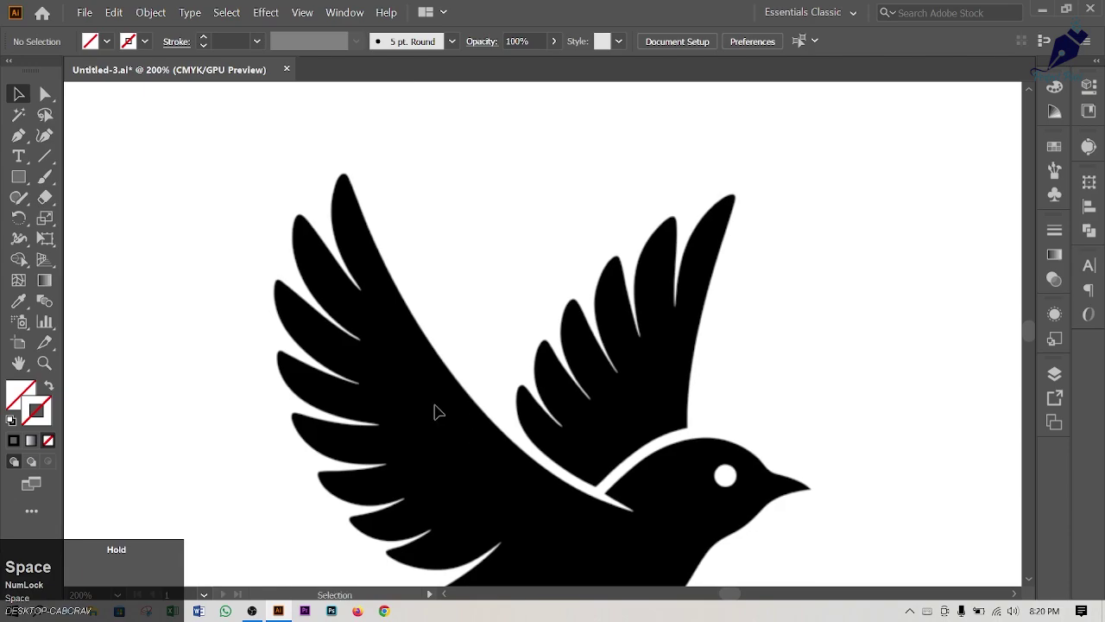
pyautogui.click(17, 135)
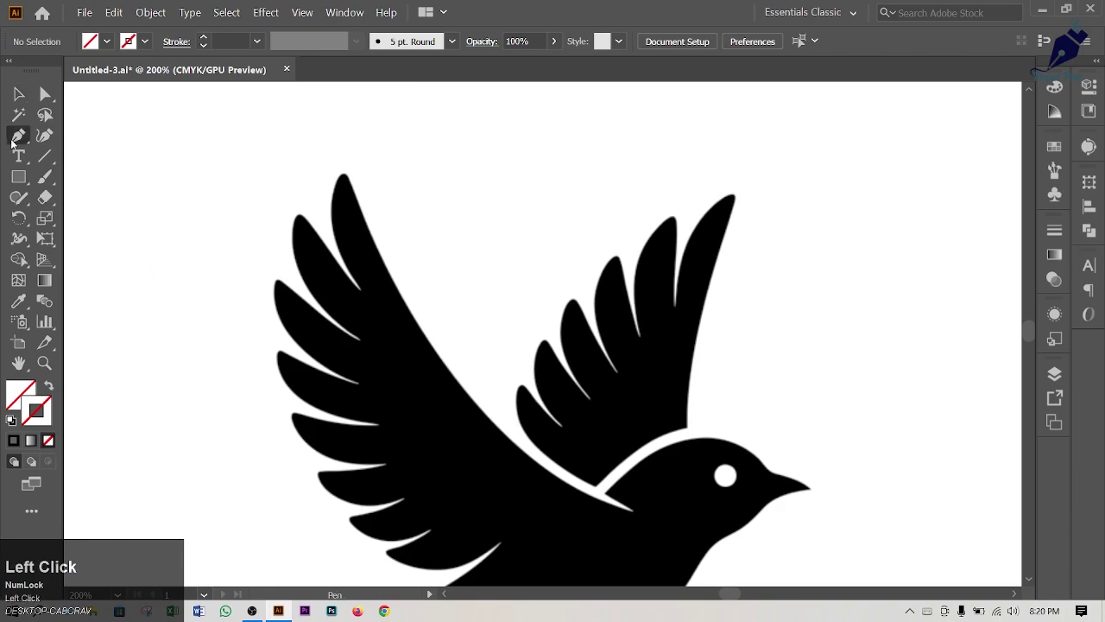
pyautogui.click(345, 177)
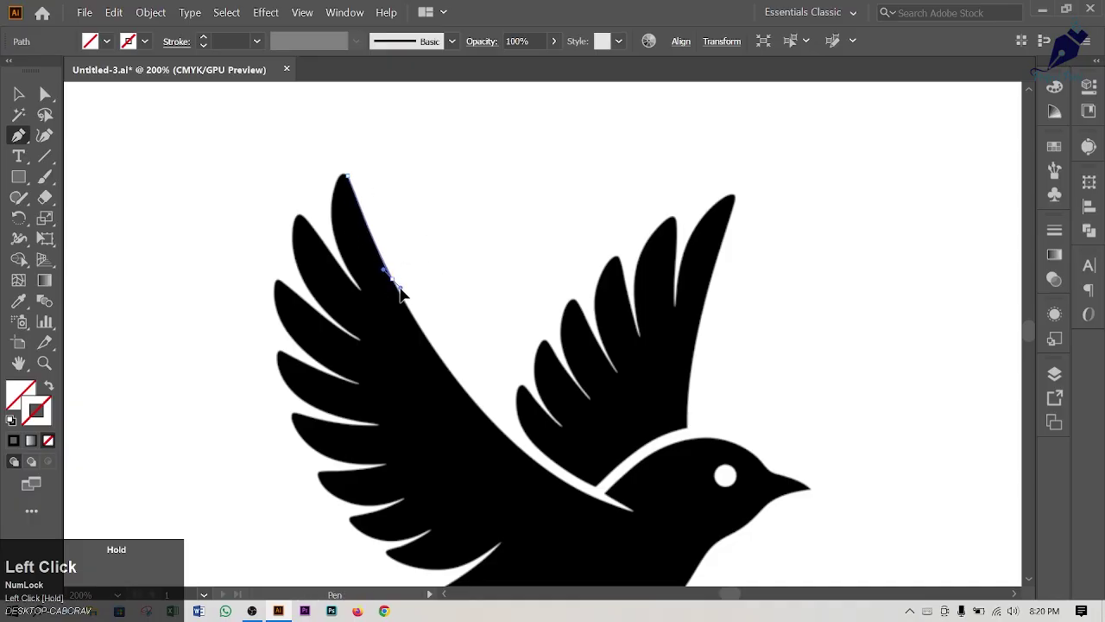
pyautogui.moveTo(472, 400); pyautogui.dragTo(490, 420)
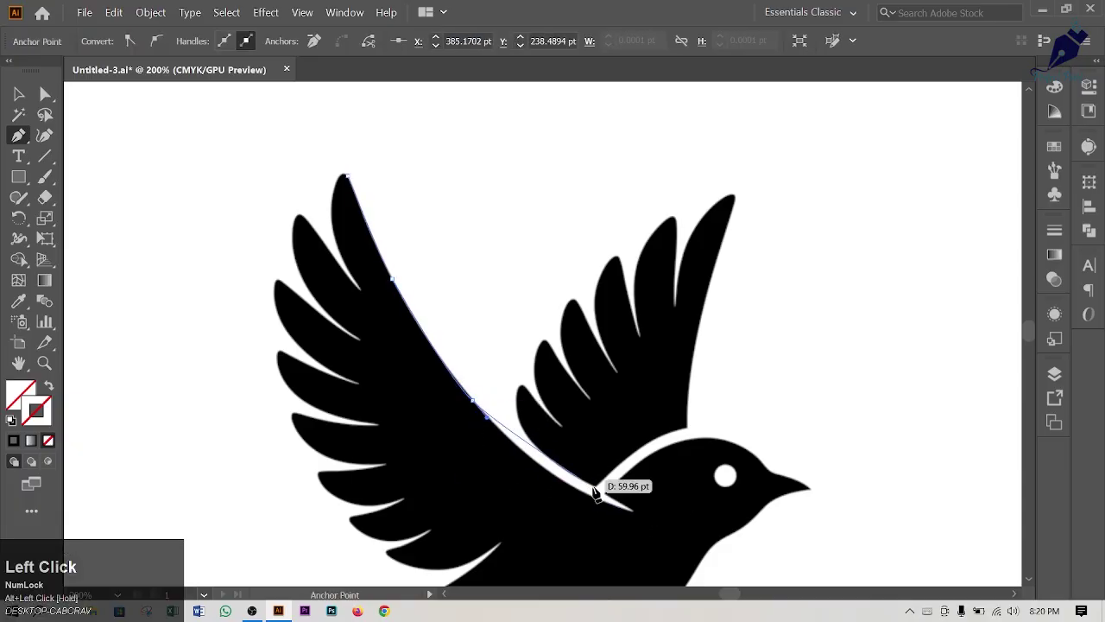
pyautogui.moveTo(633, 513); pyautogui.dragTo(703, 528)
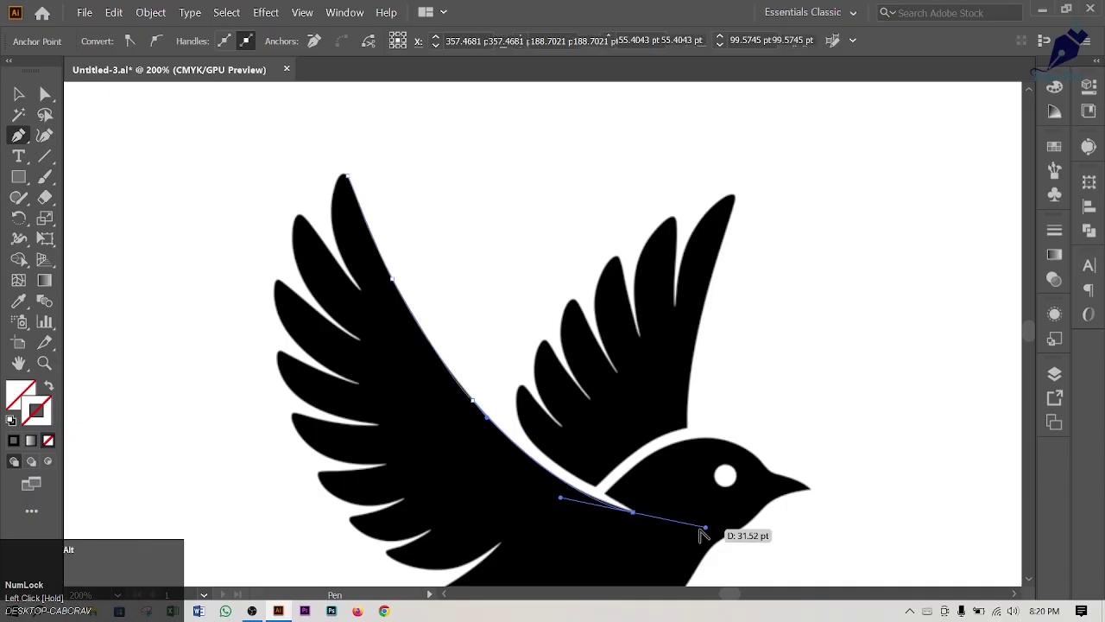
pyautogui.click(634, 513)
# Continue the outline from the shoulder over the head and around the beak and throat to the breast
pyautogui.click(606, 493)
pyautogui.moveTo(763, 465); pyautogui.dragTo(842, 535)
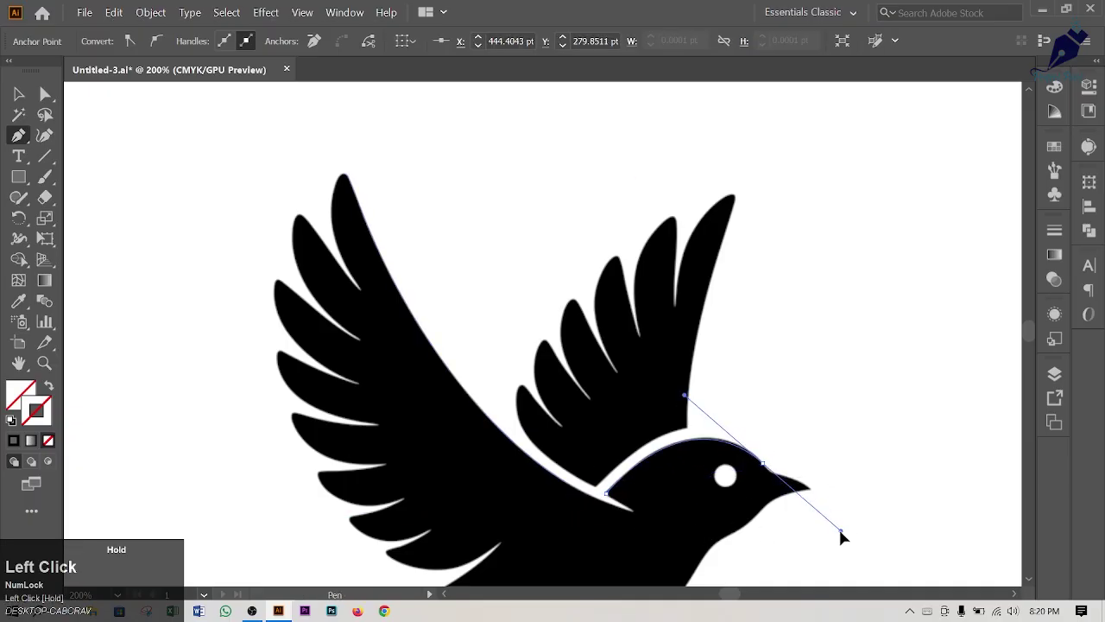
pyautogui.moveTo(794, 494); pyautogui.dragTo(696, 576)
pyautogui.click(806, 481)
pyautogui.moveTo(668, 527); pyautogui.dragTo(717, 302)
pyautogui.click(752, 333)
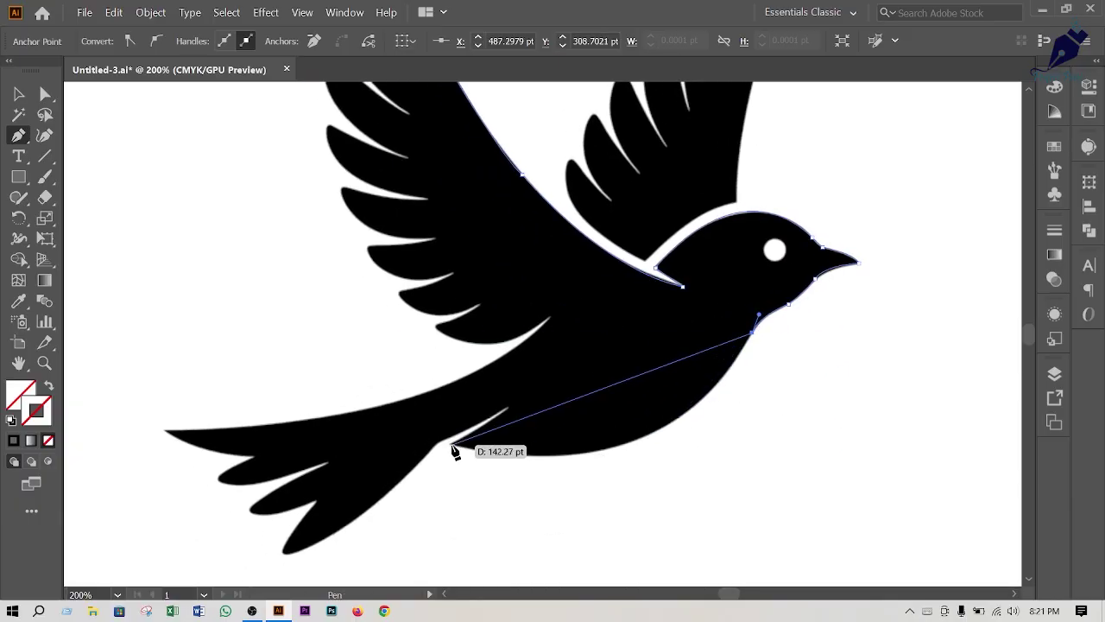
# Trace the curved belly and the narrow notch between the body and the tail base
pyautogui.moveTo(451, 445); pyautogui.dragTo(219, 385)
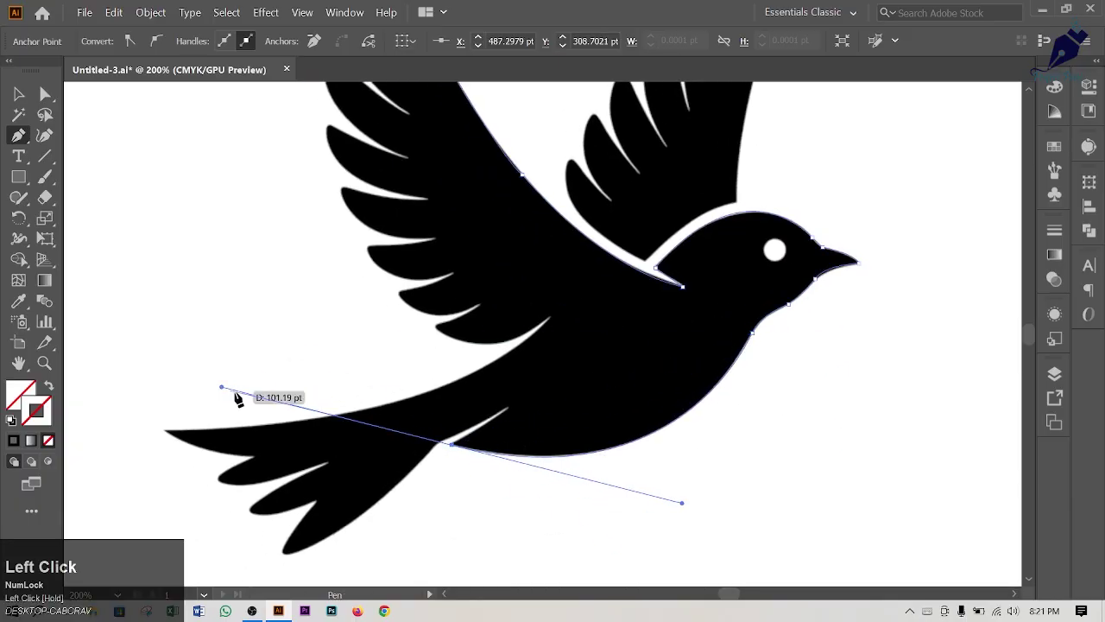
pyautogui.click(509, 408)
pyautogui.moveTo(436, 442); pyautogui.dragTo(425, 443)
pyautogui.click(437, 442)
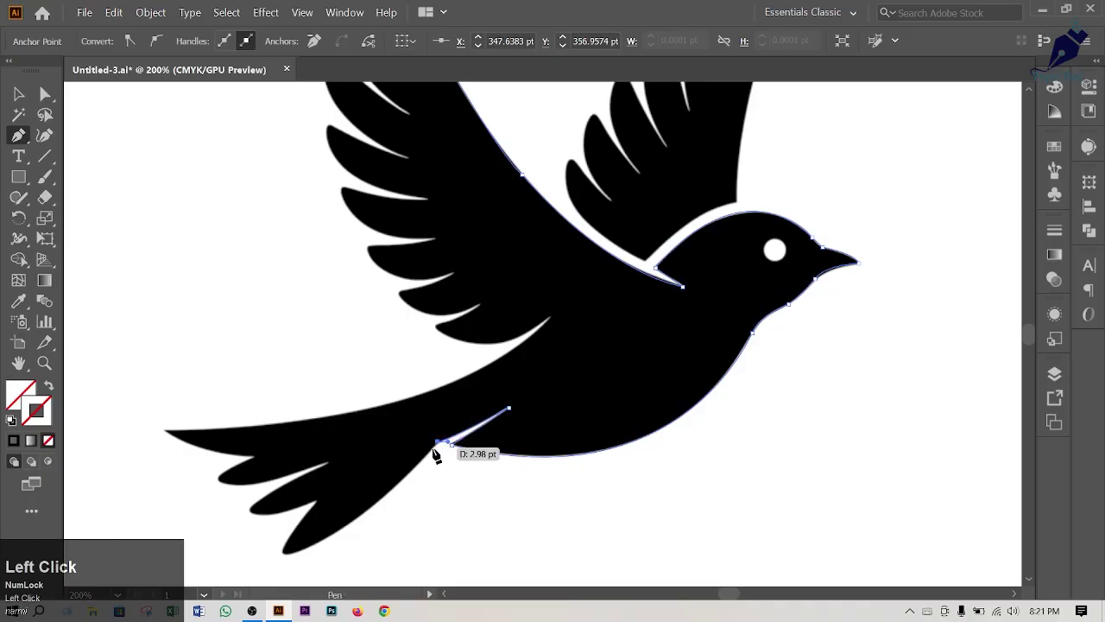
# Trace the tail's lower edge and its feather tips and notches, ending at the long upper tail tip
pyautogui.moveTo(282, 552); pyautogui.dragTo(212, 561)
pyautogui.keyDown('alt'); pyautogui.click(283, 553); pyautogui.keyUp('alt')
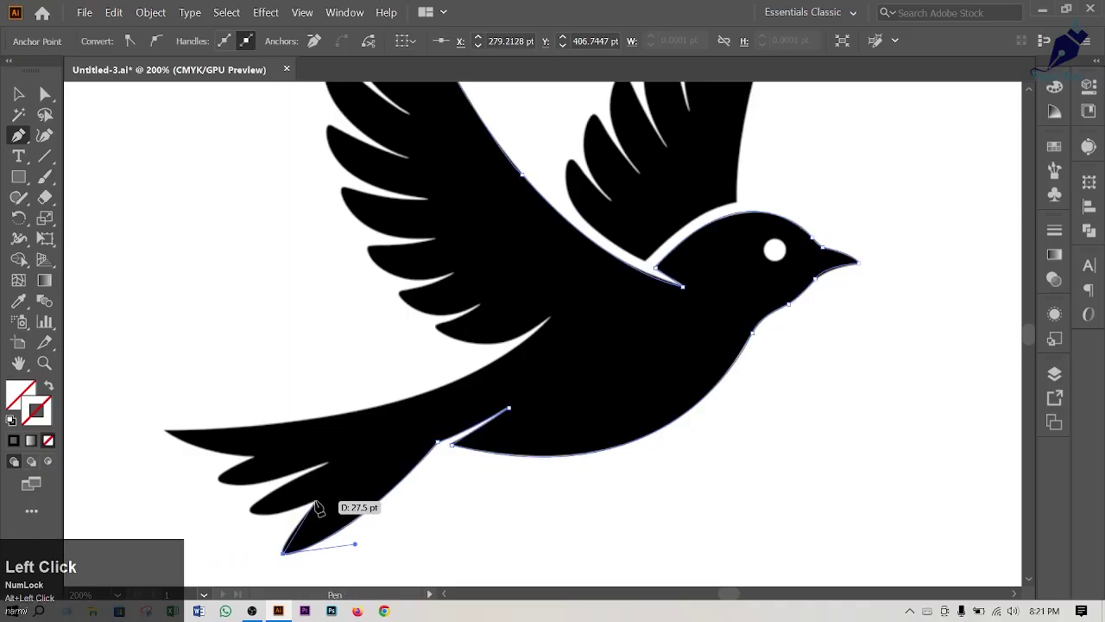
pyautogui.moveTo(317, 501); pyautogui.dragTo(334, 496)
pyautogui.moveTo(361, 460); pyautogui.dragTo(254, 510)
pyautogui.moveTo(329, 464); pyautogui.dragTo(369, 457)
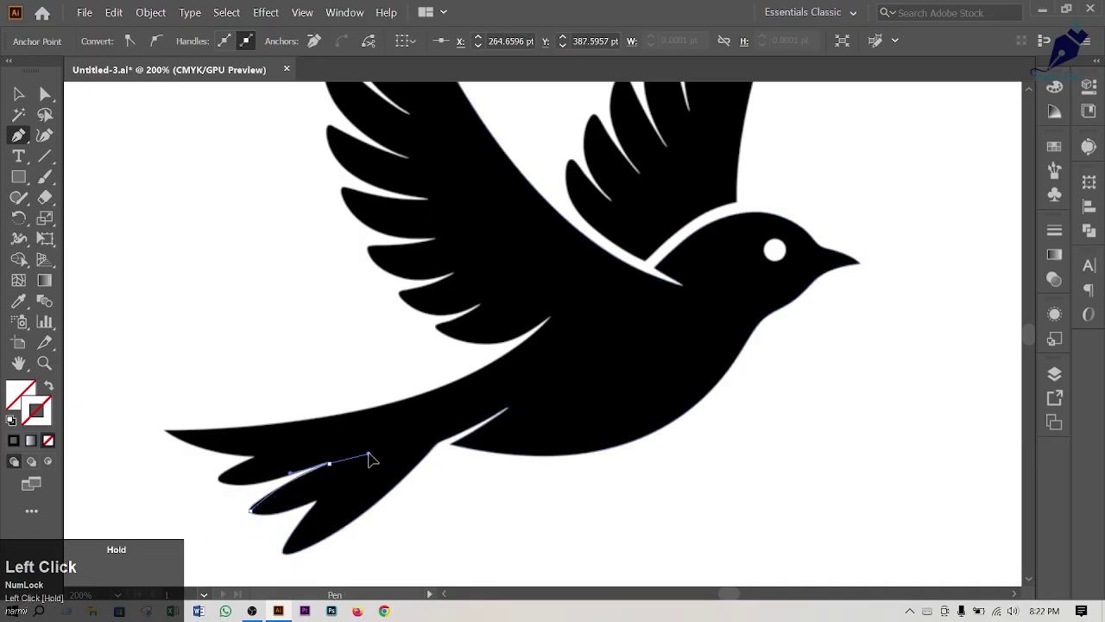
pyautogui.moveTo(218, 481); pyautogui.dragTo(292, 444)
pyautogui.click(218, 480)
pyautogui.click(255, 456)
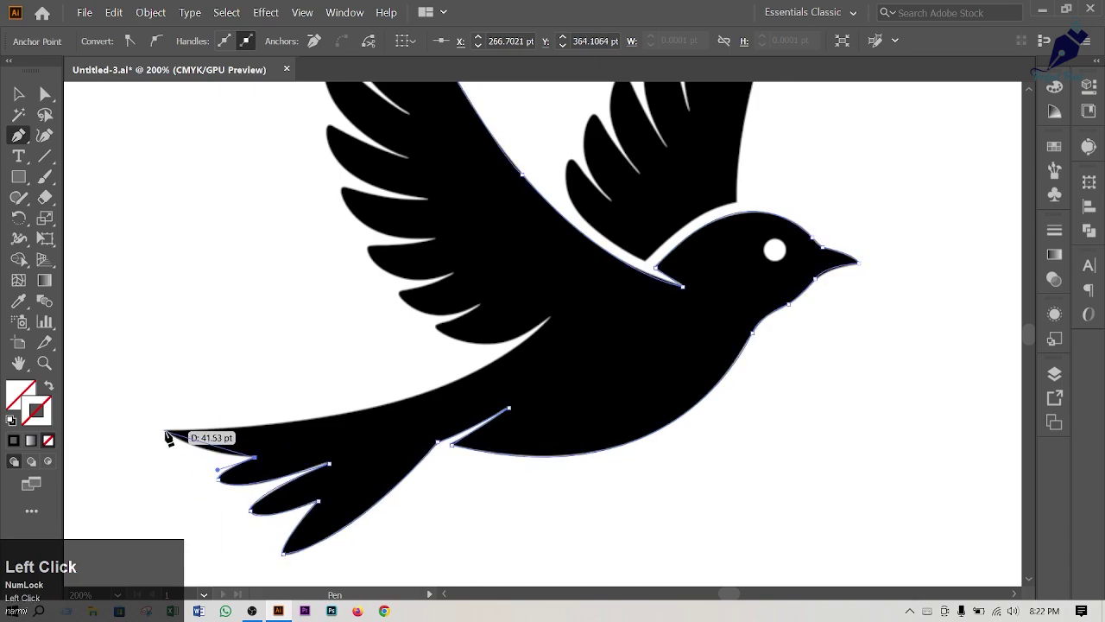
pyautogui.click(169, 437)
pyautogui.click(167, 431)
# Trace the tail's upper edge to the wing base and outline the front wing's two lowest feathers
pyautogui.moveTo(550, 318); pyautogui.dragTo(640, 211)
pyautogui.moveTo(485, 369); pyautogui.dragTo(390, 283)
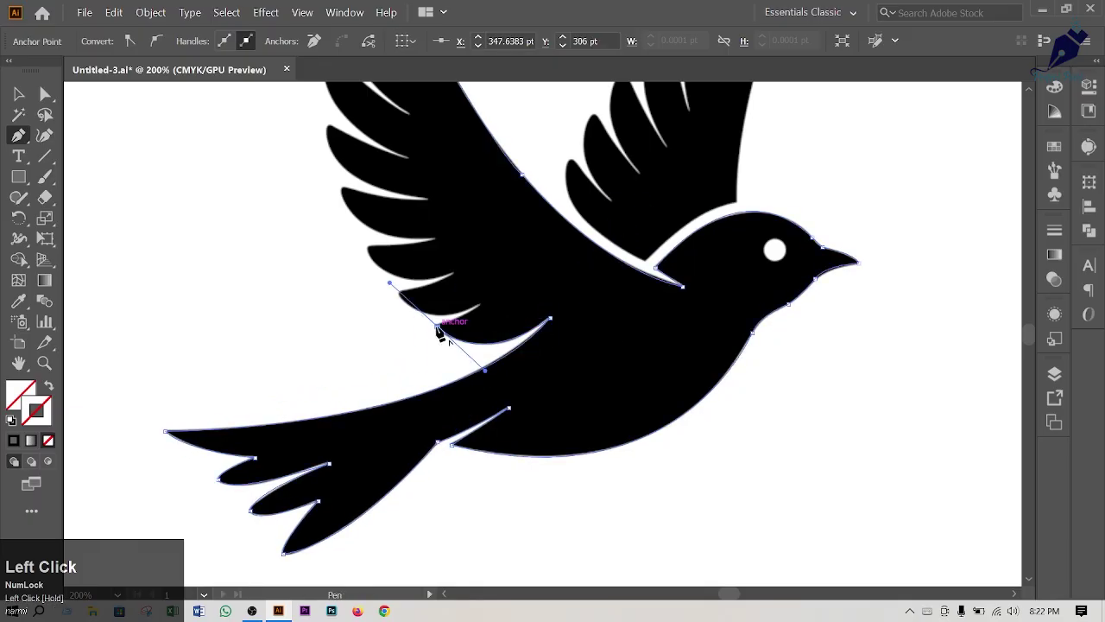
pyautogui.click(437, 326)
pyautogui.moveTo(481, 306); pyautogui.dragTo(489, 296)
pyautogui.moveTo(398, 294); pyautogui.dragTo(369, 248)
pyautogui.click(399, 294)
pyautogui.click(454, 274)
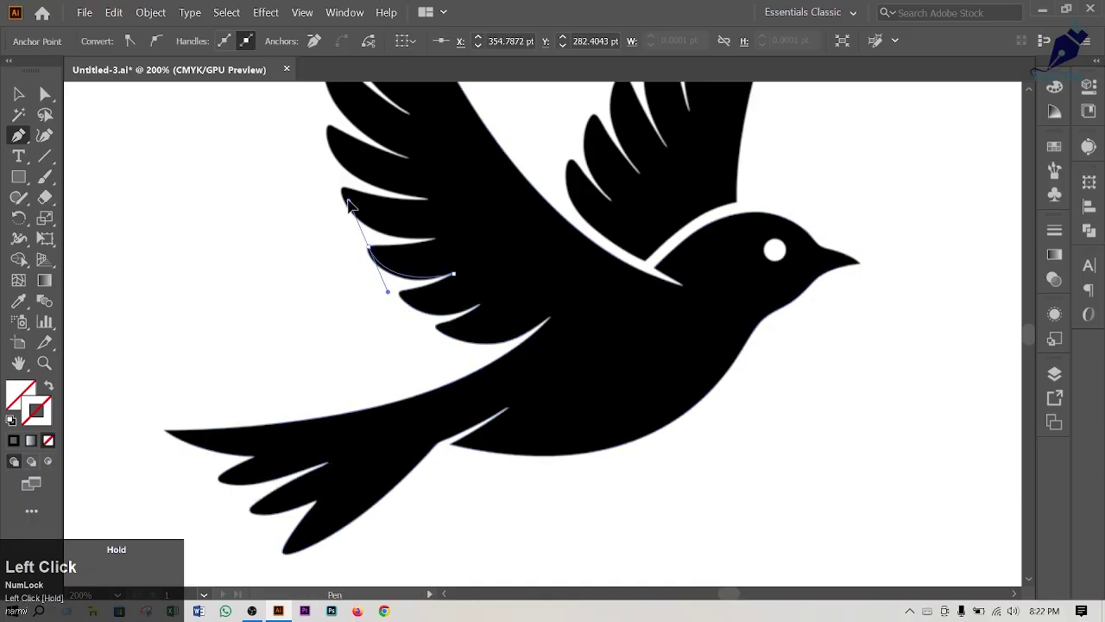
# Outline the third and fourth feathers from the bottom of the front wing, including the notches above them
pyautogui.moveTo(349, 201); pyautogui.dragTo(360, 198)
pyautogui.click(372, 250)
pyautogui.hotkey('ctrl', 'z')
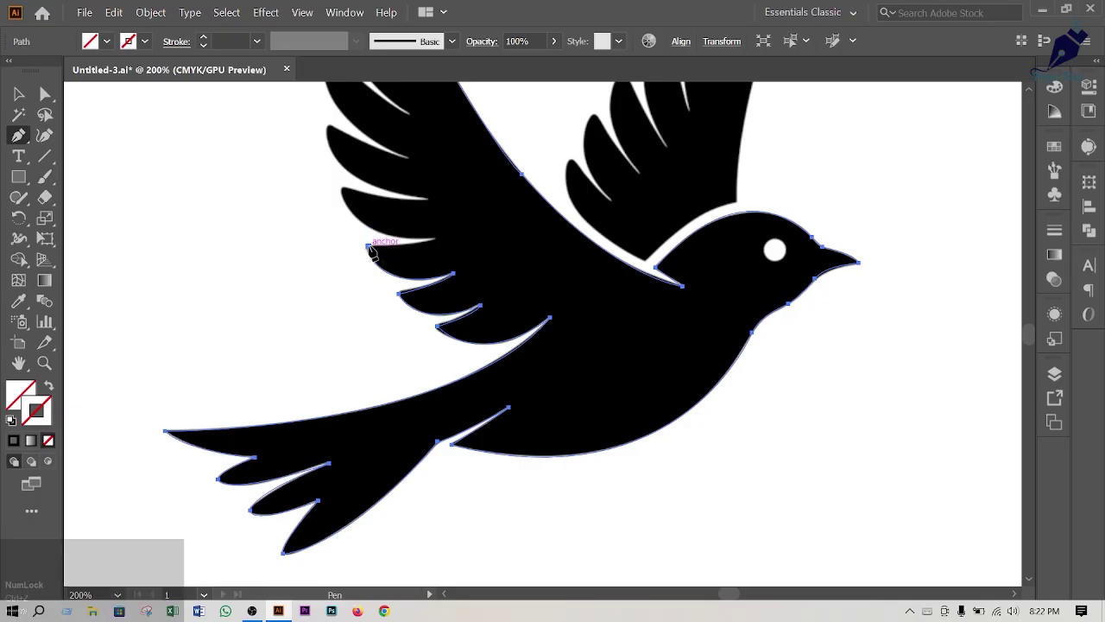
pyautogui.click(438, 239)
pyautogui.moveTo(341, 188); pyautogui.dragTo(336, 129)
pyautogui.click(343, 188)
pyautogui.moveTo(428, 199); pyautogui.dragTo(446, 190)
pyautogui.click(427, 200)
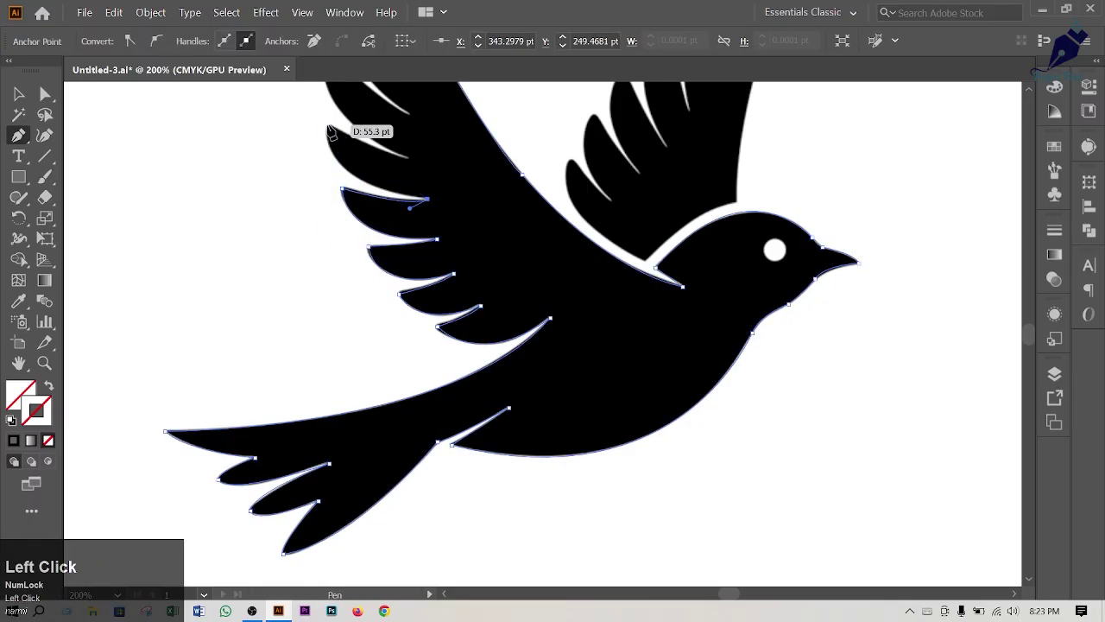
# Outline the fifth and sixth feathers from the bottom of the front wing, including the notches above them
pyautogui.moveTo(331, 131); pyautogui.dragTo(323, 304)
pyautogui.moveTo(334, 477); pyautogui.dragTo(334, 473)
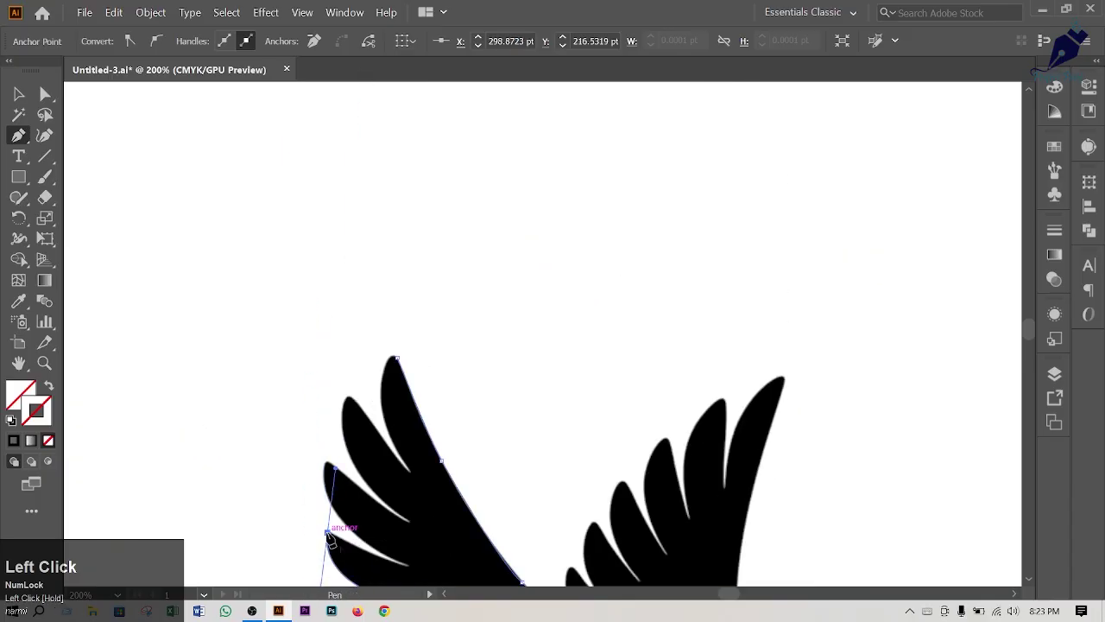
pyautogui.click(328, 534)
pyautogui.moveTo(379, 541); pyautogui.dragTo(375, 406)
pyautogui.click(363, 407)
pyautogui.moveTo(280, 304); pyautogui.dragTo(296, 233)
pyautogui.click(280, 304)
pyautogui.moveTo(364, 364); pyautogui.dragTo(370, 362)
# Outline the front wing's second-highest feather down to the notch beside the topmost feather
pyautogui.moveTo(302, 239); pyautogui.dragTo(323, 173)
pyautogui.click(301, 239)
pyautogui.click(363, 314)
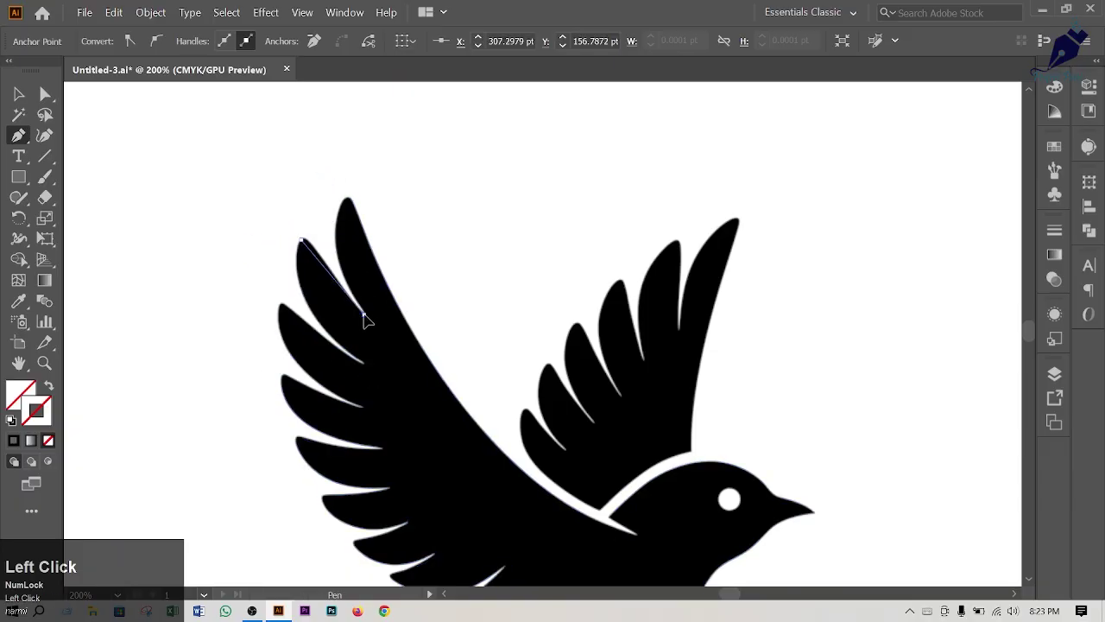
pyautogui.moveTo(429, 412); pyautogui.dragTo(427, 412)
pyautogui.click(363, 314)
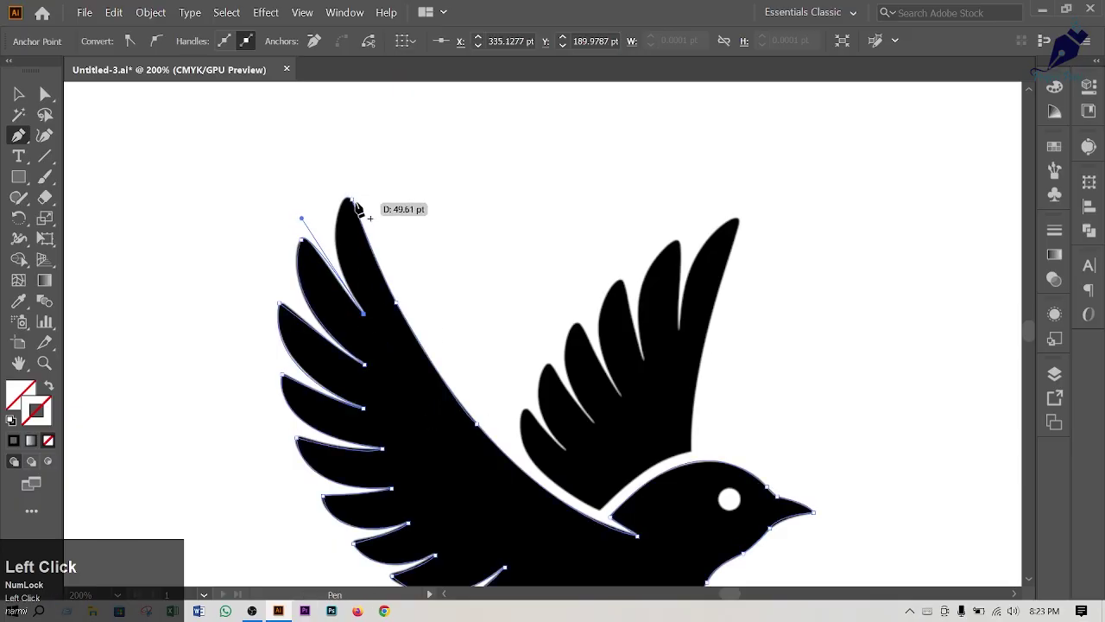
# Close the body outline at the topmost feather tip and adjust the anchor points along that feather's edge
pyautogui.moveTo(350, 199); pyautogui.dragTo(306, 227)
pyautogui.click(341, 206)
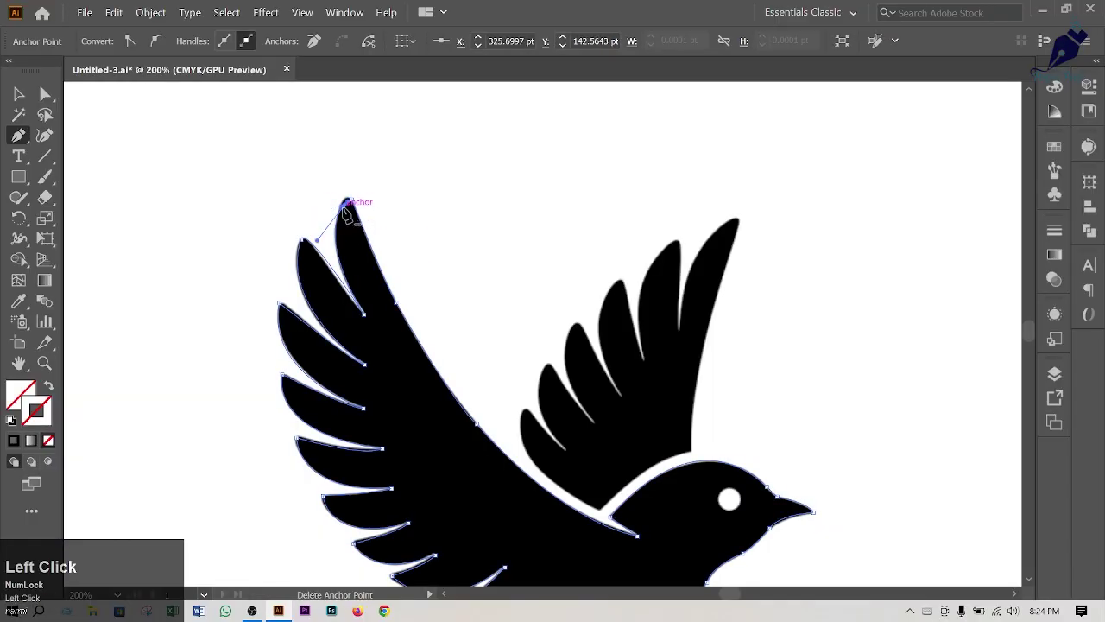
pyautogui.click(341, 207)
pyautogui.click(358, 275)
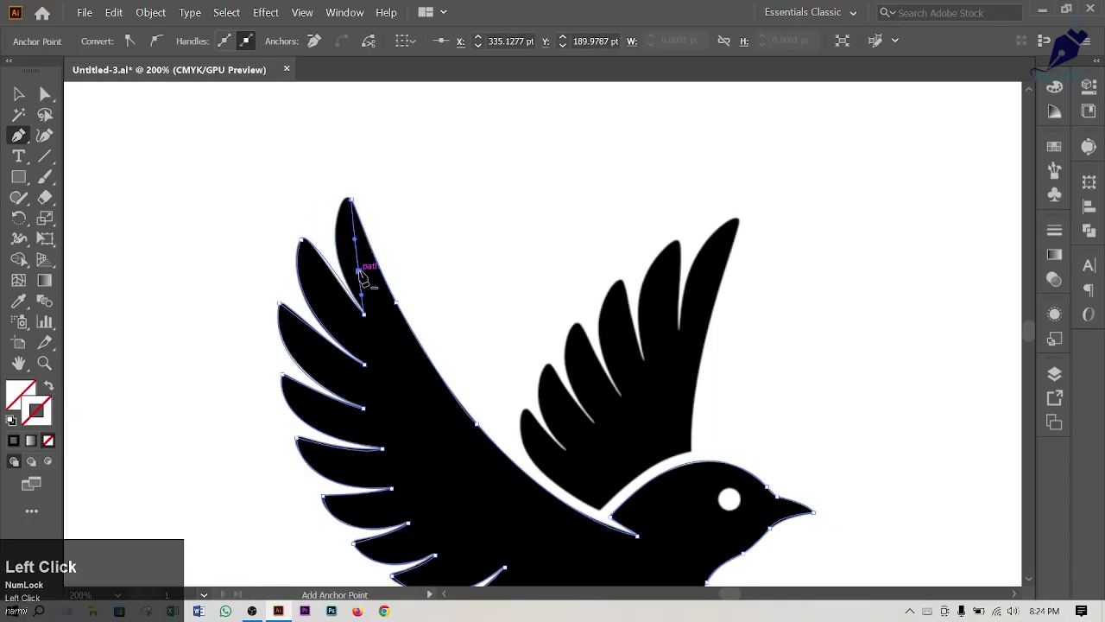
pyautogui.moveTo(356, 271); pyautogui.dragTo(347, 202)
# Start a path at the rear wing's top tip and trace its smooth edge, base and lowest feather
pyautogui.scroll(-2, 592, 412)
pyautogui.click(738, 151)
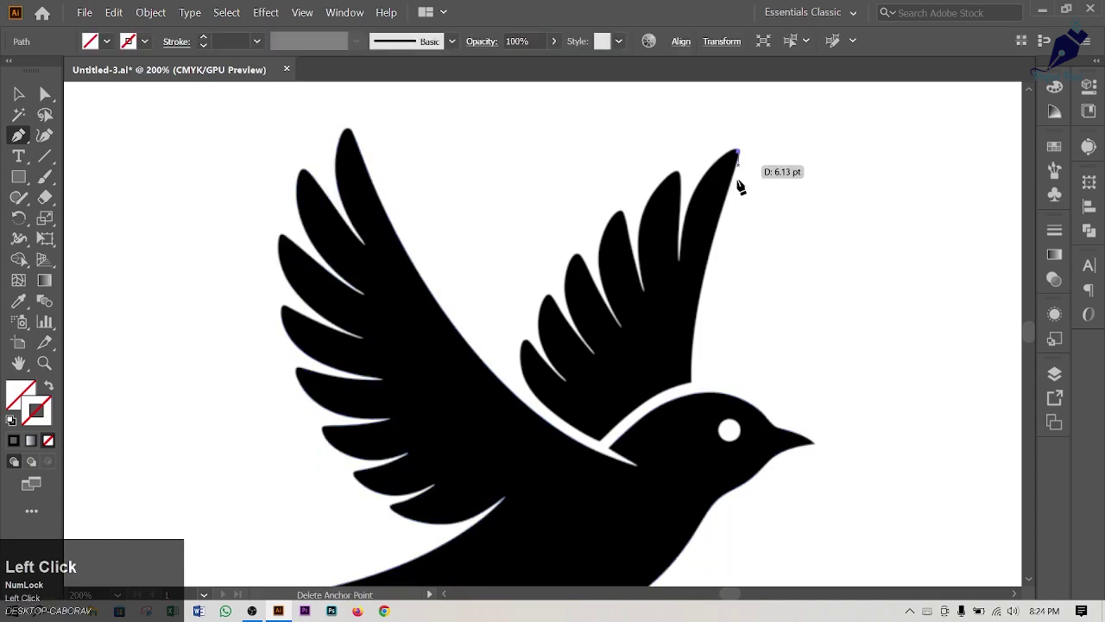
pyautogui.moveTo(691, 380); pyautogui.dragTo(706, 422)
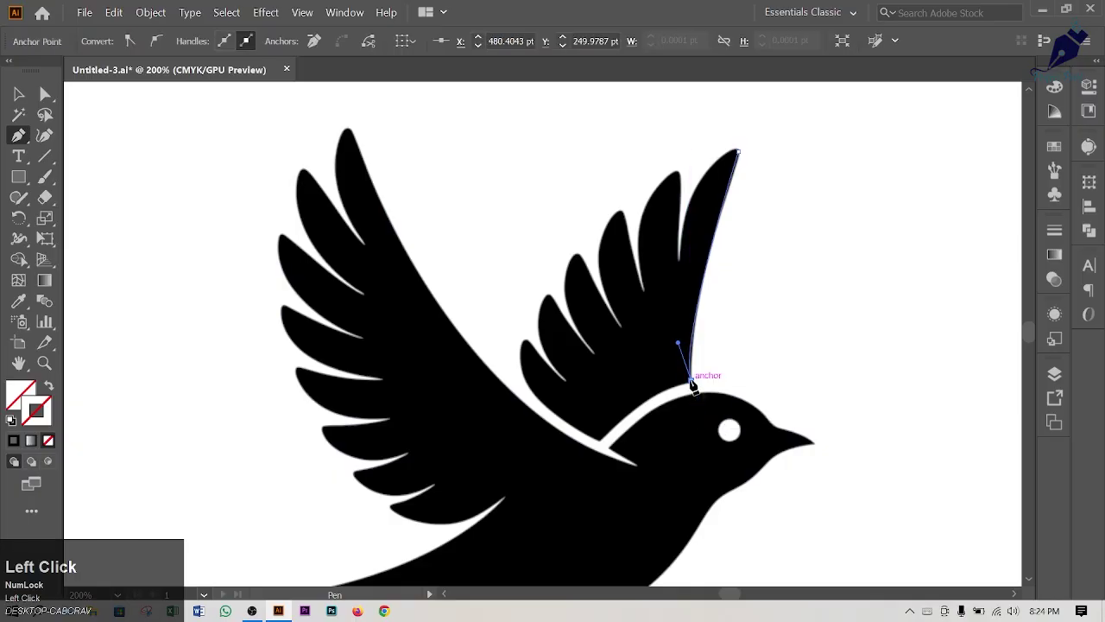
pyautogui.moveTo(601, 443); pyautogui.dragTo(608, 460)
pyautogui.moveTo(561, 491); pyautogui.dragTo(599, 446)
pyautogui.moveTo(523, 340); pyautogui.dragTo(552, 282)
pyautogui.moveTo(567, 381); pyautogui.dragTo(577, 389)
pyautogui.click(566, 382)
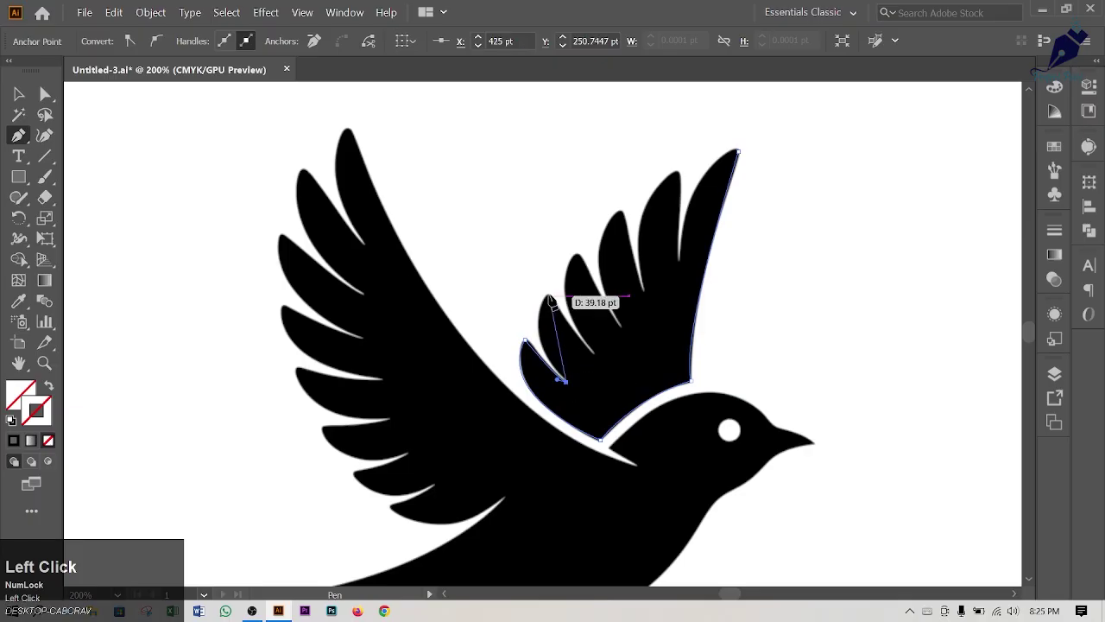
# Outline the rear wing's remaining feathers and close the path at the wing's top tip
pyautogui.moveTo(548, 295); pyautogui.dragTo(604, 257)
pyautogui.click(549, 295)
pyautogui.click(594, 354)
pyautogui.moveTo(622, 326); pyautogui.dragTo(622, 214)
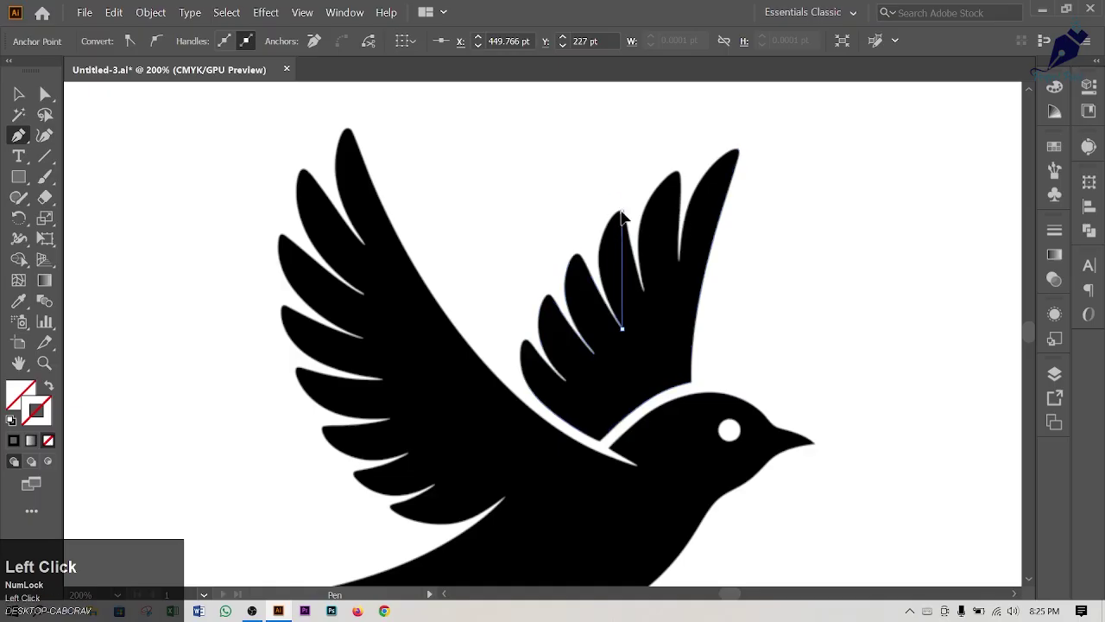
pyautogui.moveTo(676, 184); pyautogui.dragTo(721, 191)
pyautogui.click(622, 211)
pyautogui.click(644, 293)
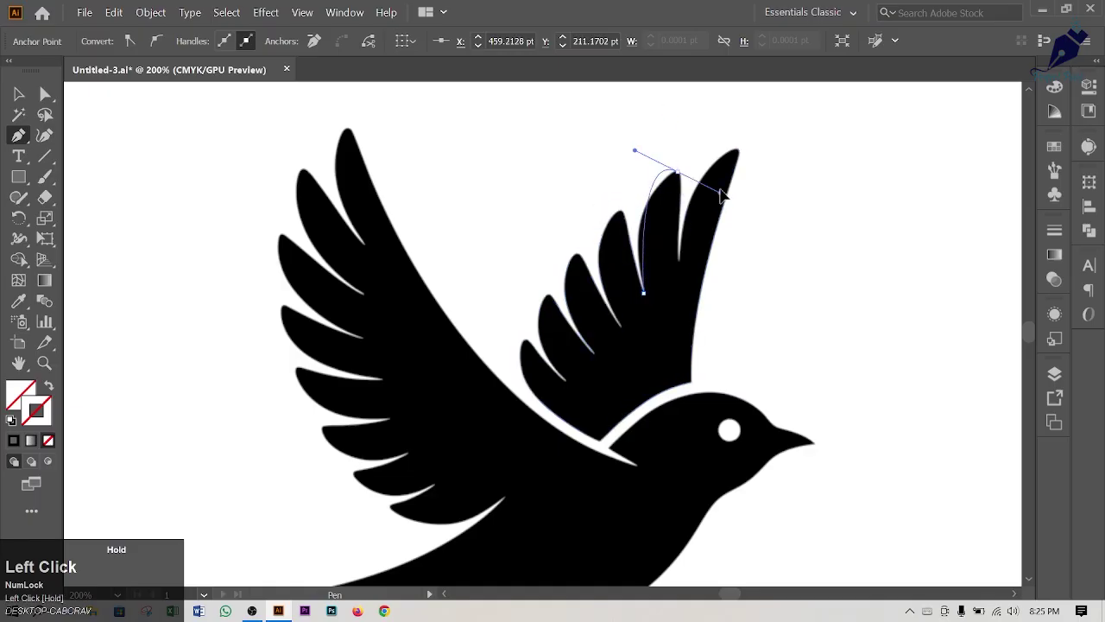
pyautogui.click(679, 261)
pyautogui.moveTo(735, 151); pyautogui.dragTo(788, 152)
# Trace the bird's round white eye as a closed path with the Pen tool
pyautogui.scroll(-3, 518, 451)
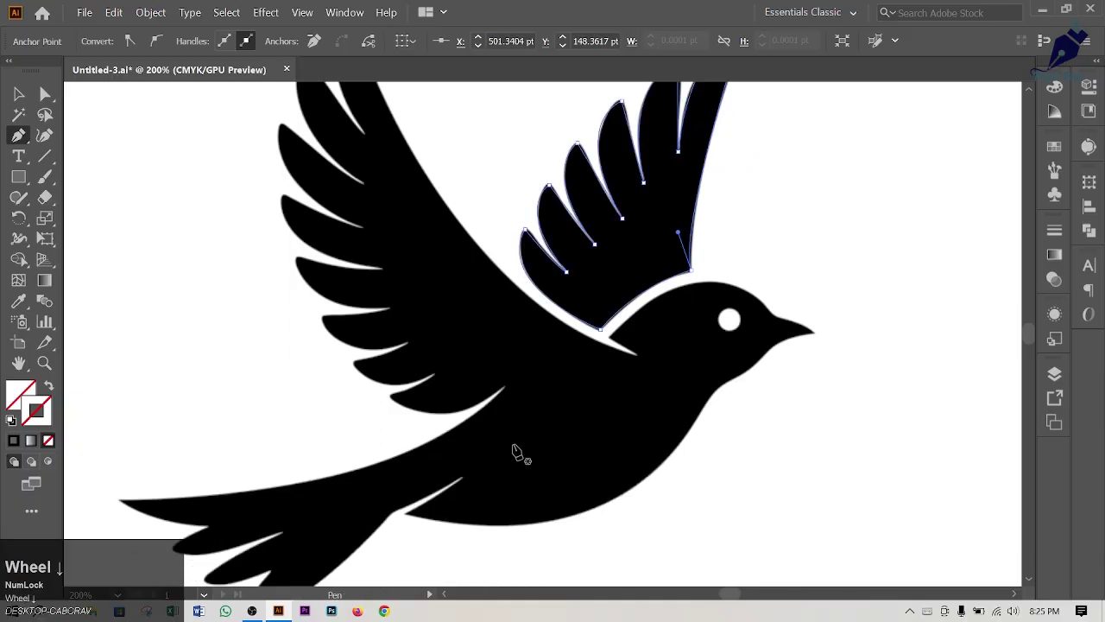
pyautogui.scroll(1, 735, 386)
pyautogui.moveTo(739, 365); pyautogui.dragTo(731, 373)
pyautogui.moveTo(725, 371); pyautogui.dragTo(718, 366)
pyautogui.moveTo(720, 355); pyautogui.dragTo(727, 349)
pyautogui.click(739, 360)
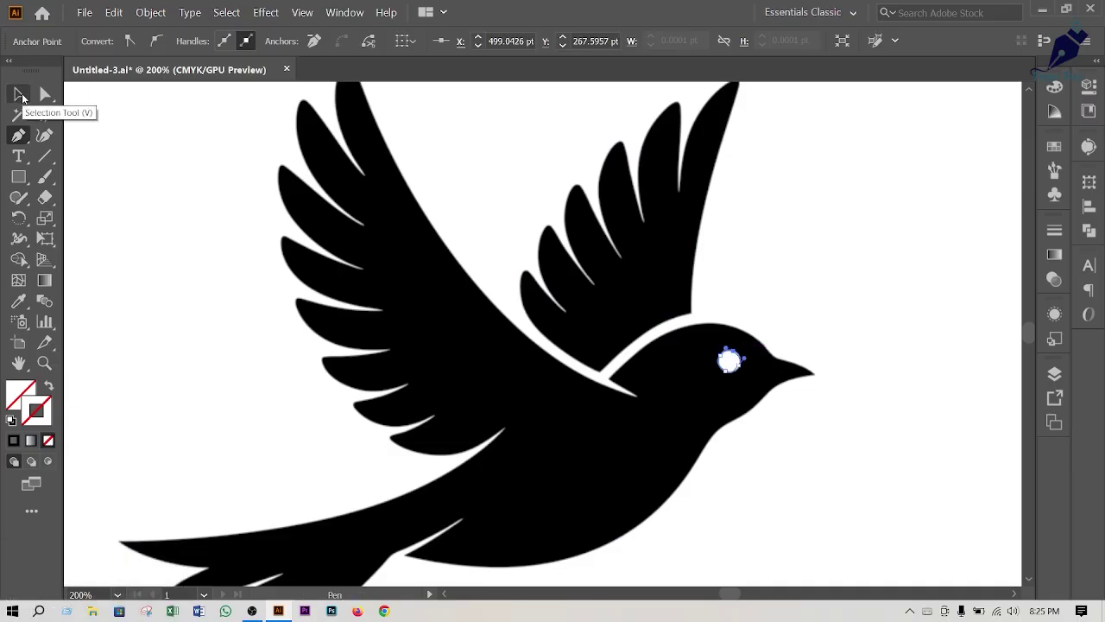
# Select all the traced paths of the bird together with the Selection tool
pyautogui.click(19, 94)
pyautogui.click(130, 196)
pyautogui.scroll(1, 130, 196)
pyautogui.scroll(2, 130, 196)
pyautogui.moveTo(105, 134); pyautogui.dragTo(791, 573)
pyautogui.scroll(-3, 630, 423)
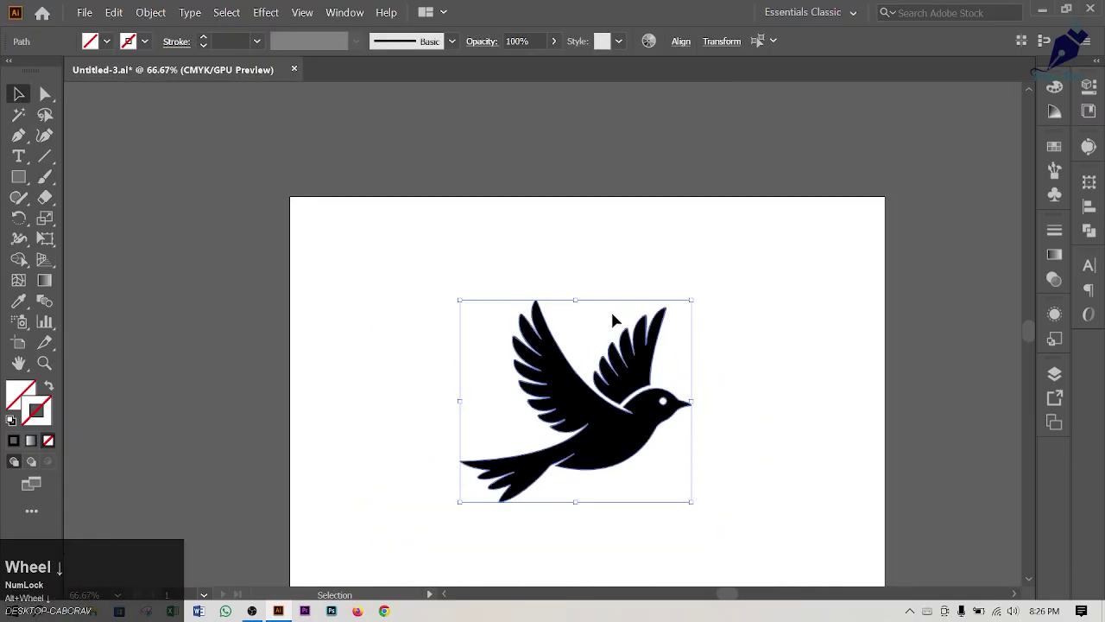
# Fill all the selected traced bird paths with black
pyautogui.click(628, 396)
pyautogui.moveTo(415, 288); pyautogui.dragTo(679, 389)
pyautogui.click(144, 41)
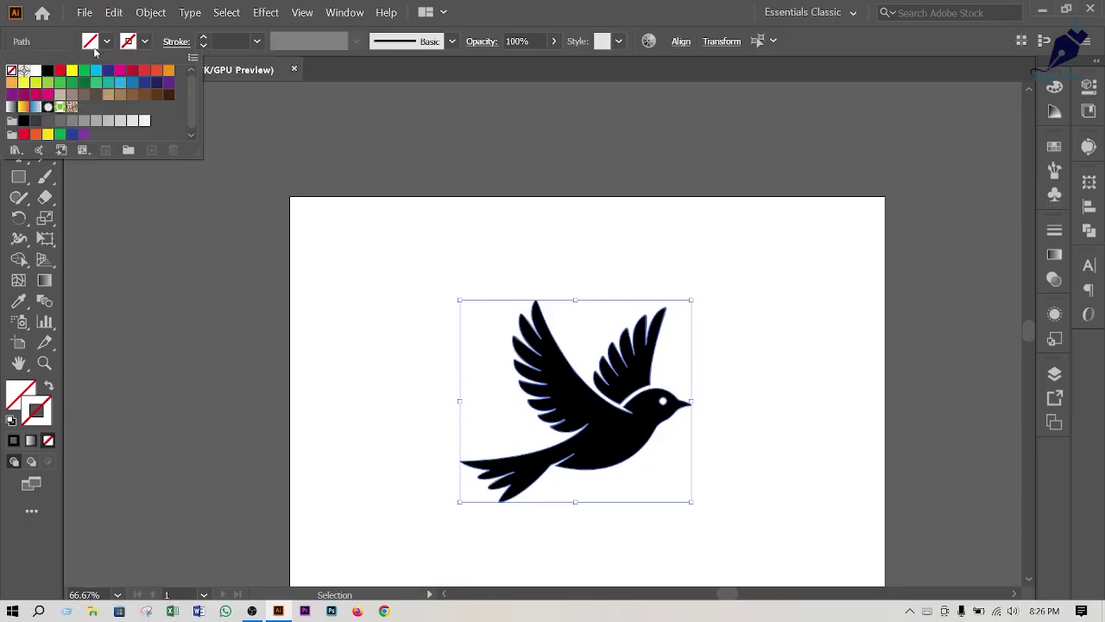
pyautogui.click(107, 44)
pyautogui.click(107, 43)
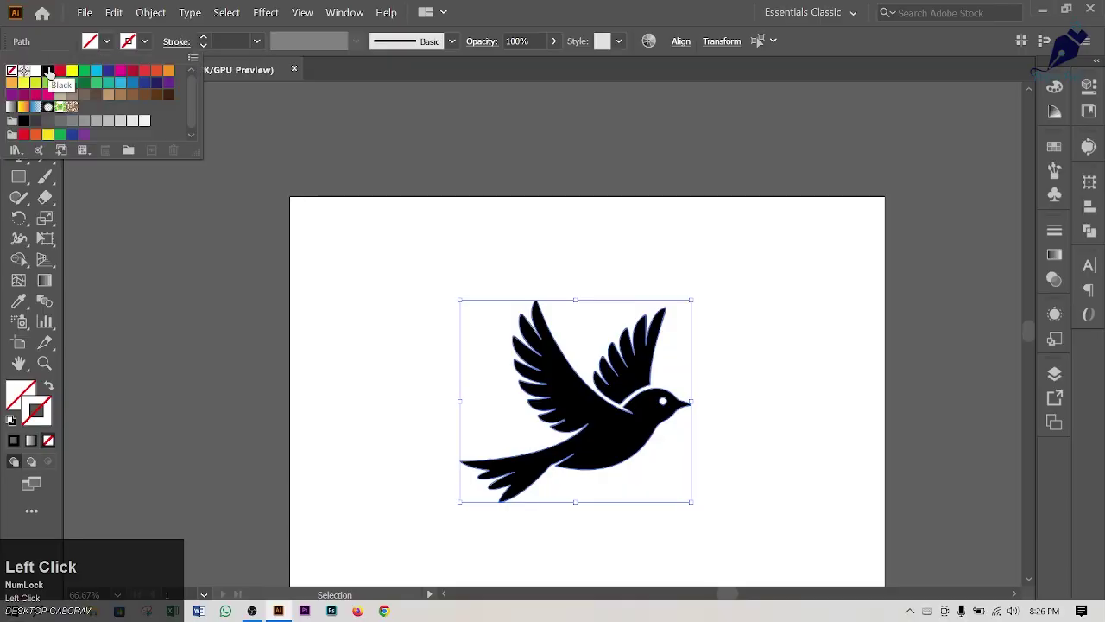
pyautogui.click(48, 71)
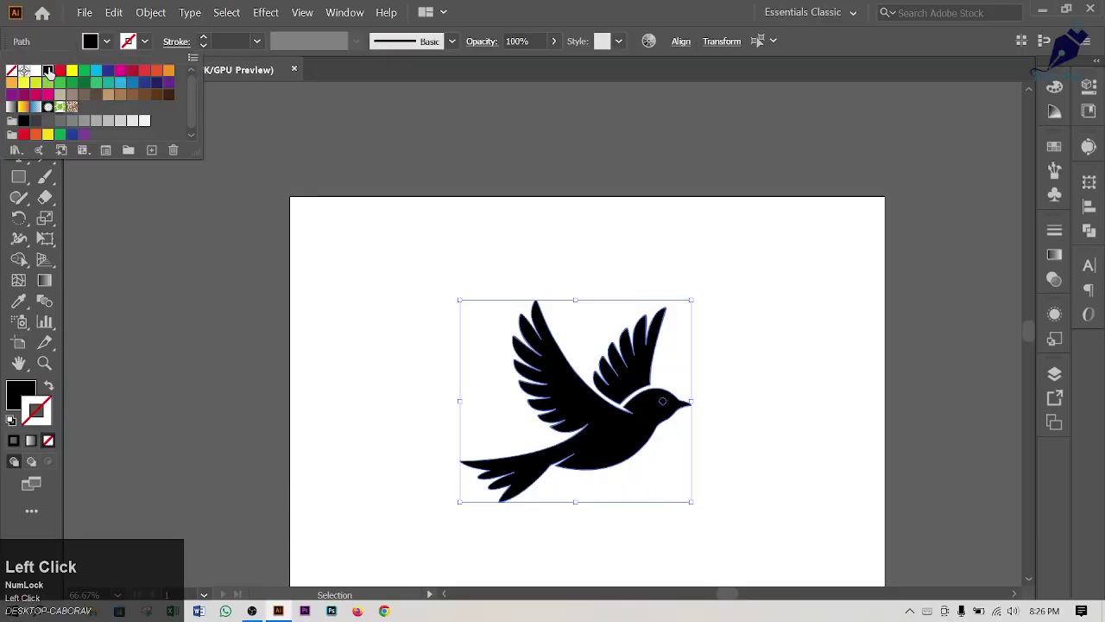
pyautogui.click(581, 390)
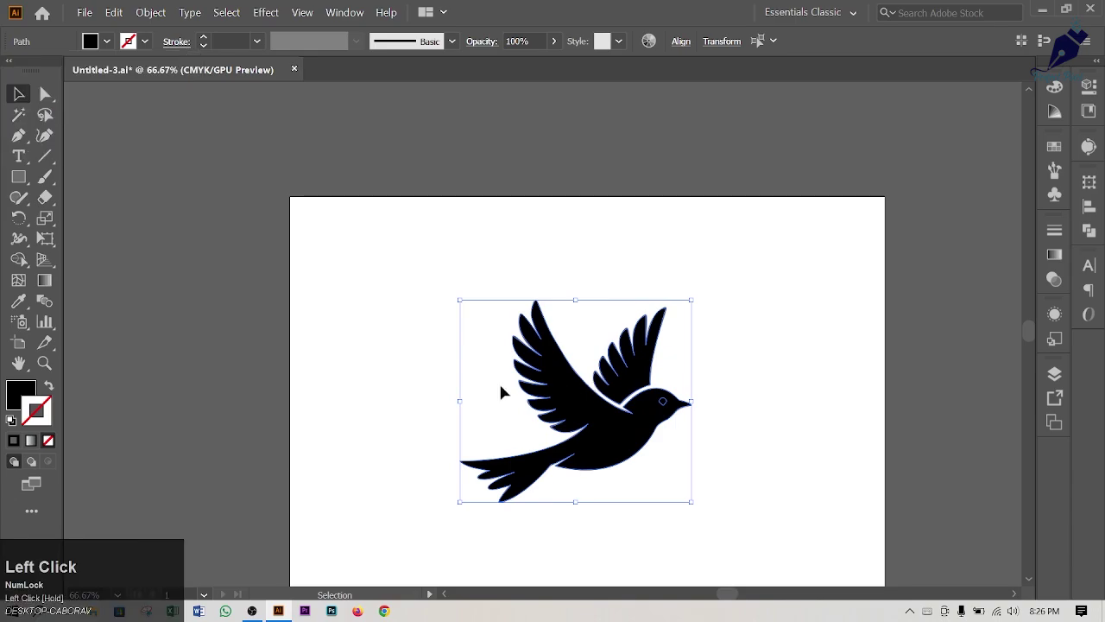
# Move the black body path up and left off the reference image, and delete the traced eye path
pyautogui.moveTo(567, 317); pyautogui.dragTo(409, 305)
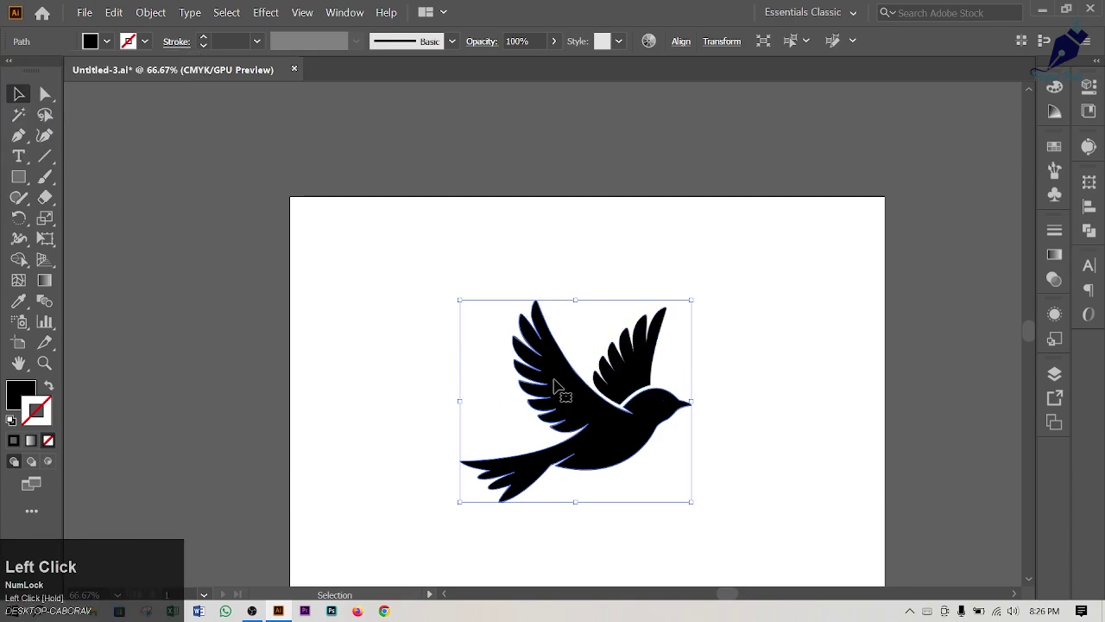
pyautogui.moveTo(558, 397); pyautogui.dragTo(348, 279)
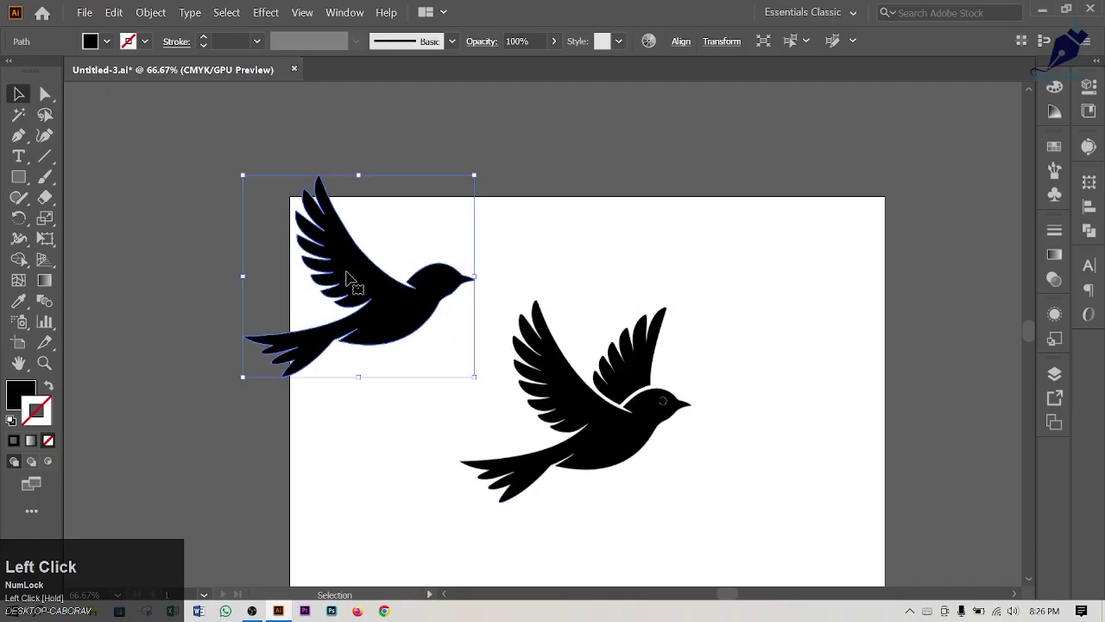
pyautogui.click(505, 257)
pyautogui.click(442, 284)
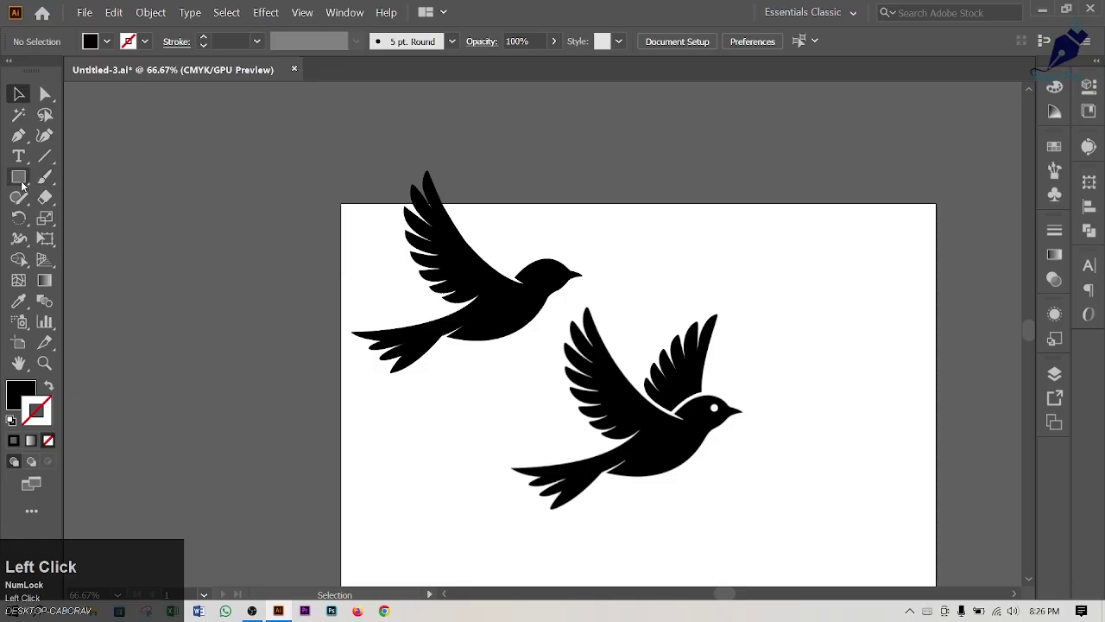
# Draw a small circle with white fill and no stroke as the eye on the moved bird's head
pyautogui.rightClick(22, 183)
pyautogui.click(65, 217)
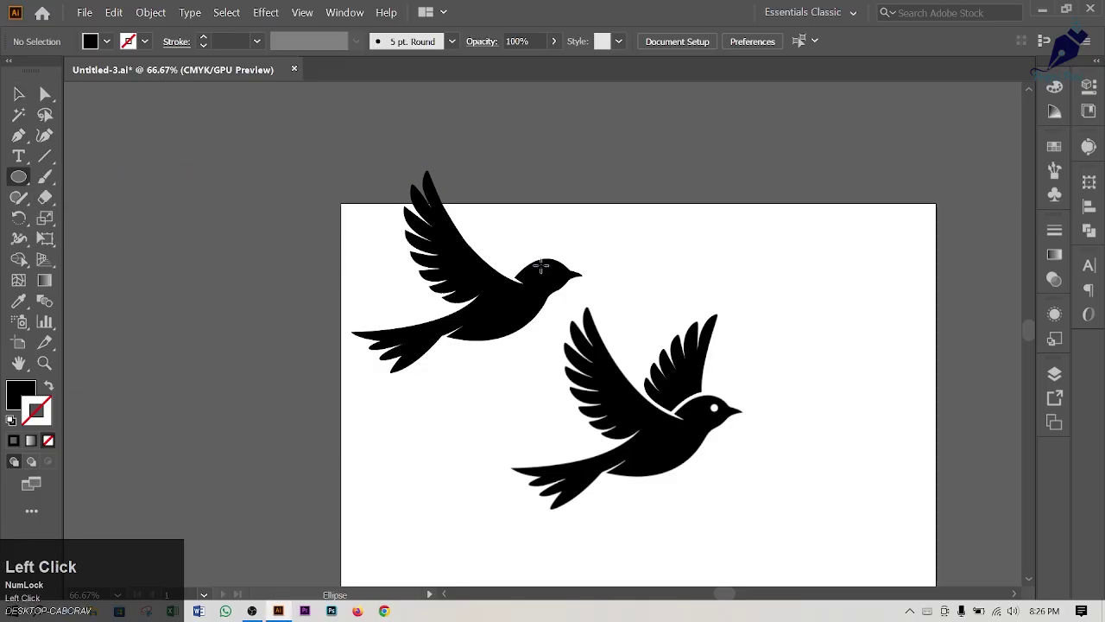
pyautogui.scroll(4, 542, 269)
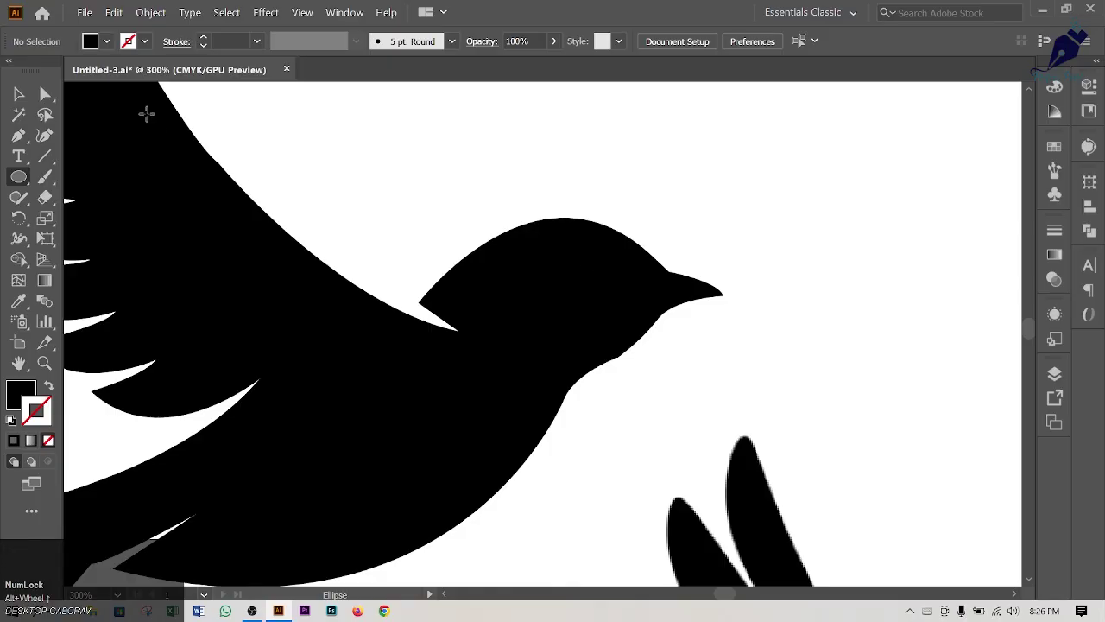
pyautogui.click(107, 47)
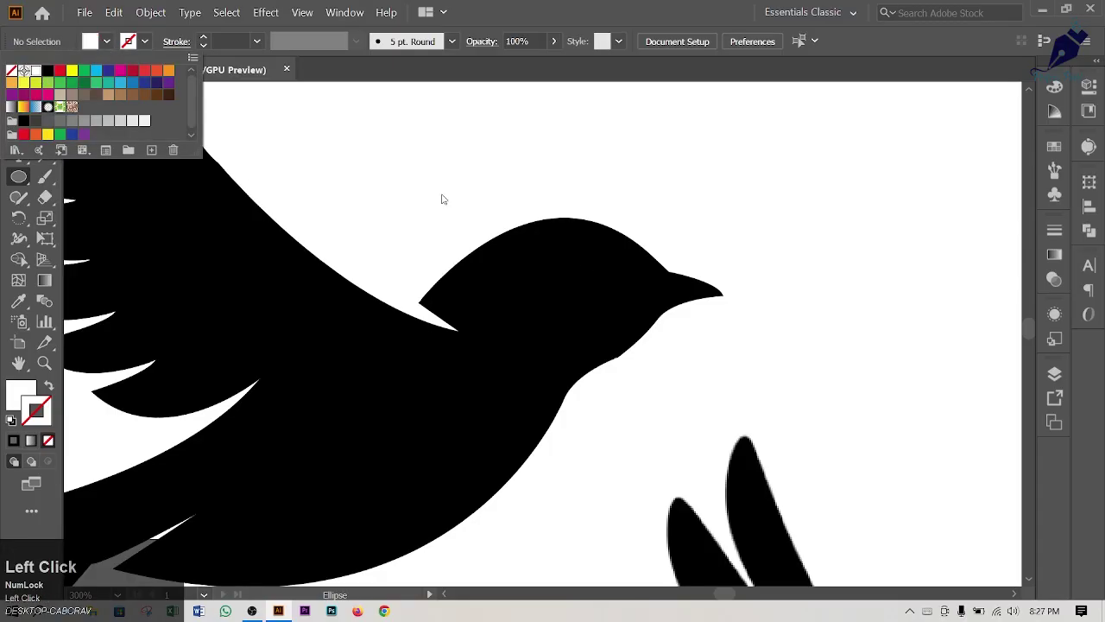
pyautogui.click(571, 275)
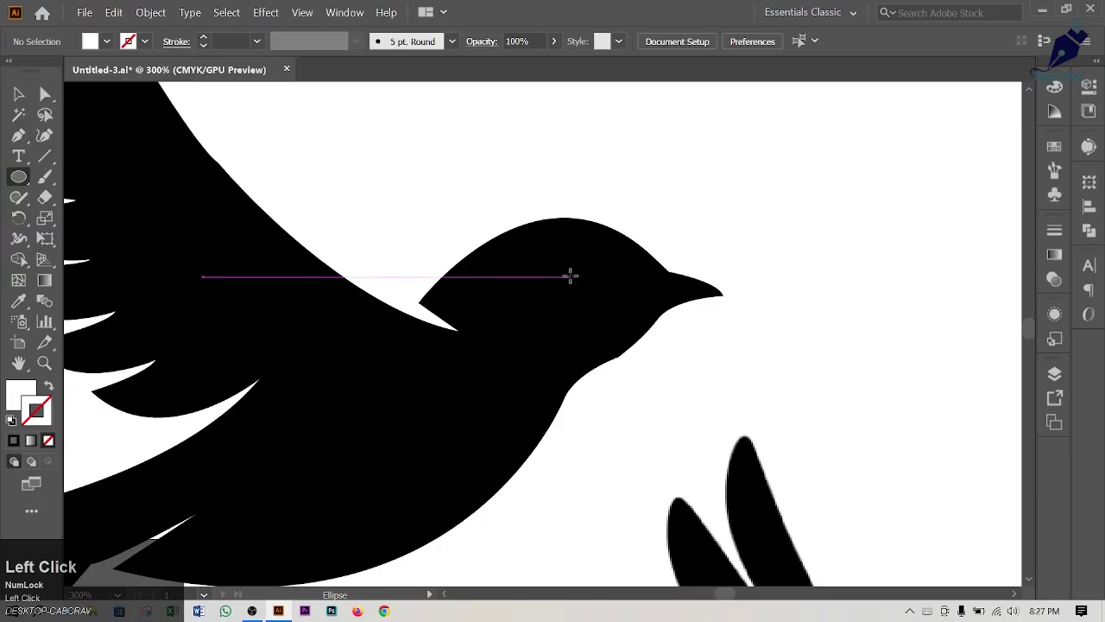
pyautogui.moveTo(569, 268); pyautogui.dragTo(581, 276)
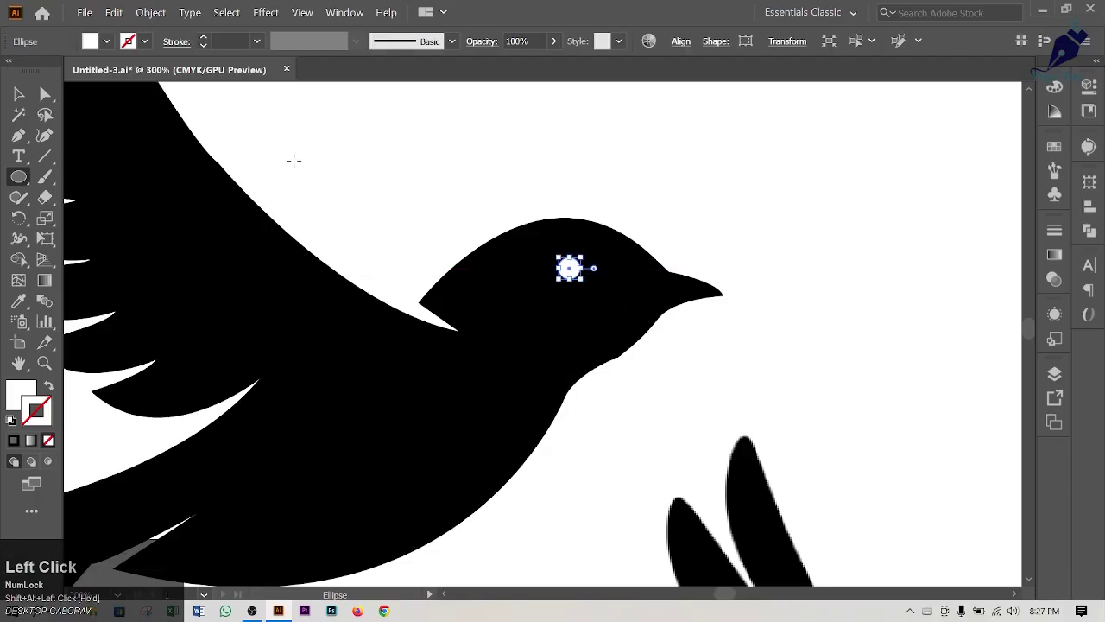
pyautogui.click(21, 101)
pyautogui.click(391, 200)
# Move the body with its new eye down-left, and bring the traced rear wing from the reference image into place above its back
pyautogui.scroll(-3, 384, 203)
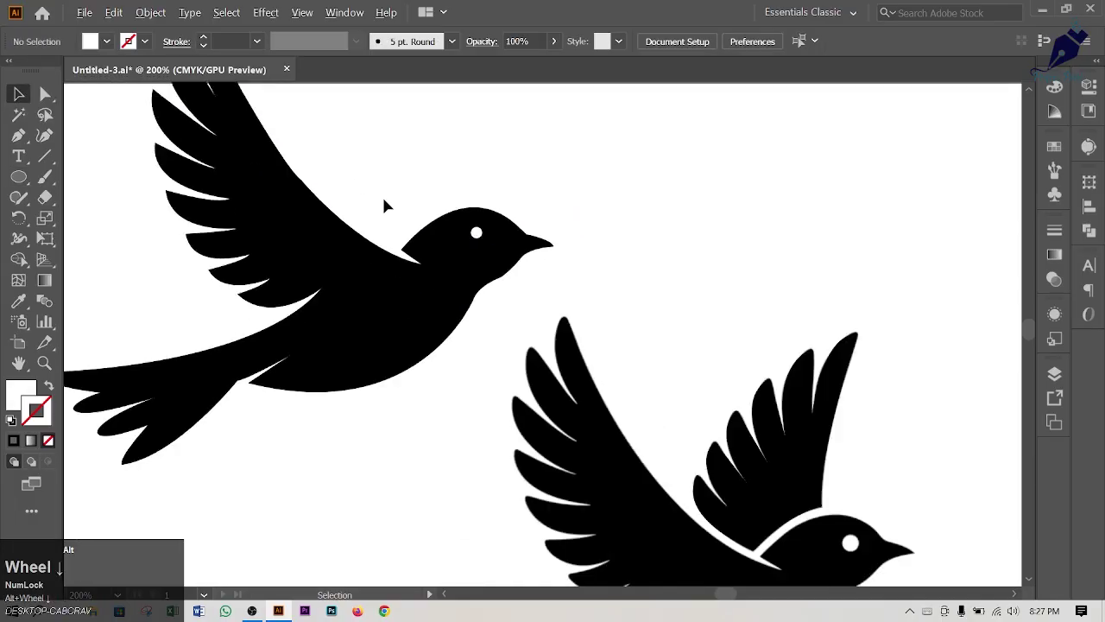
pyautogui.scroll(-1, 609, 332)
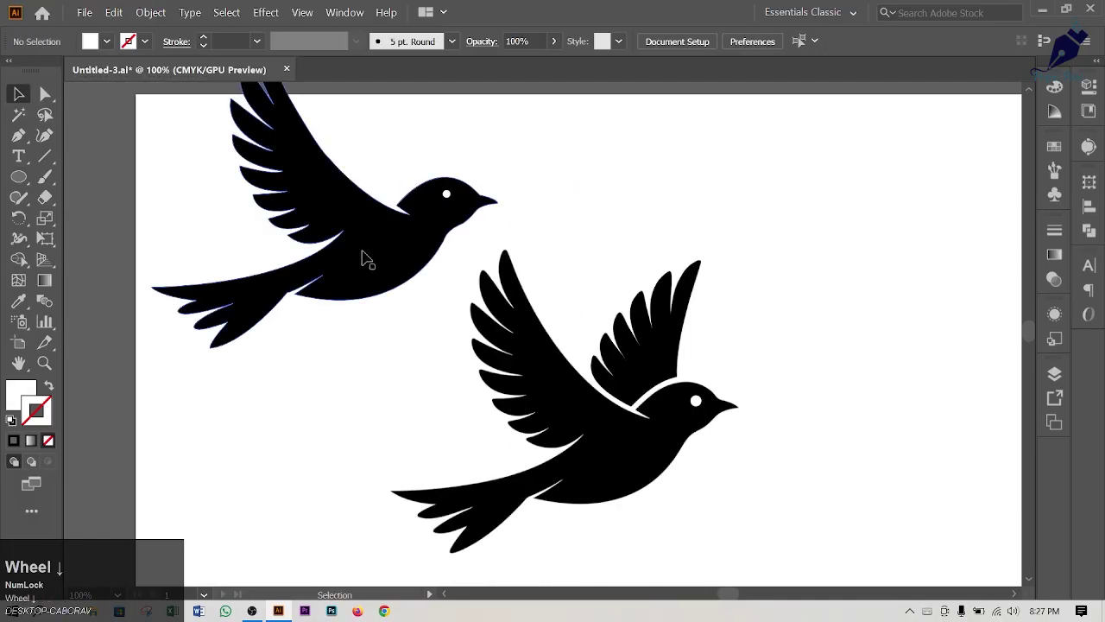
pyautogui.click(455, 198)
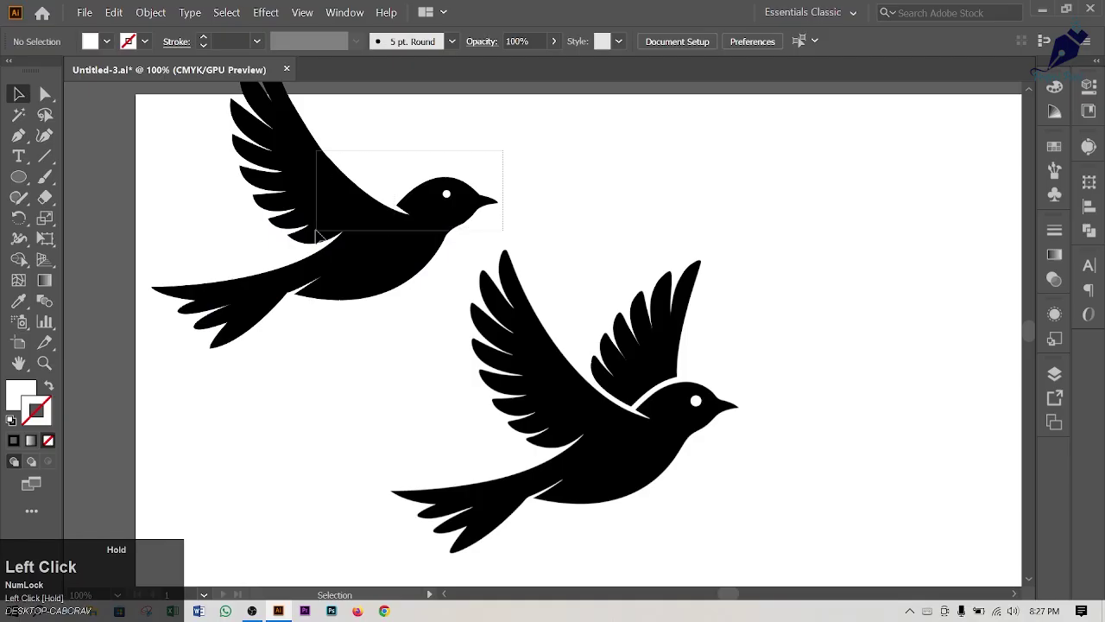
pyautogui.moveTo(316, 231); pyautogui.dragTo(370, 240)
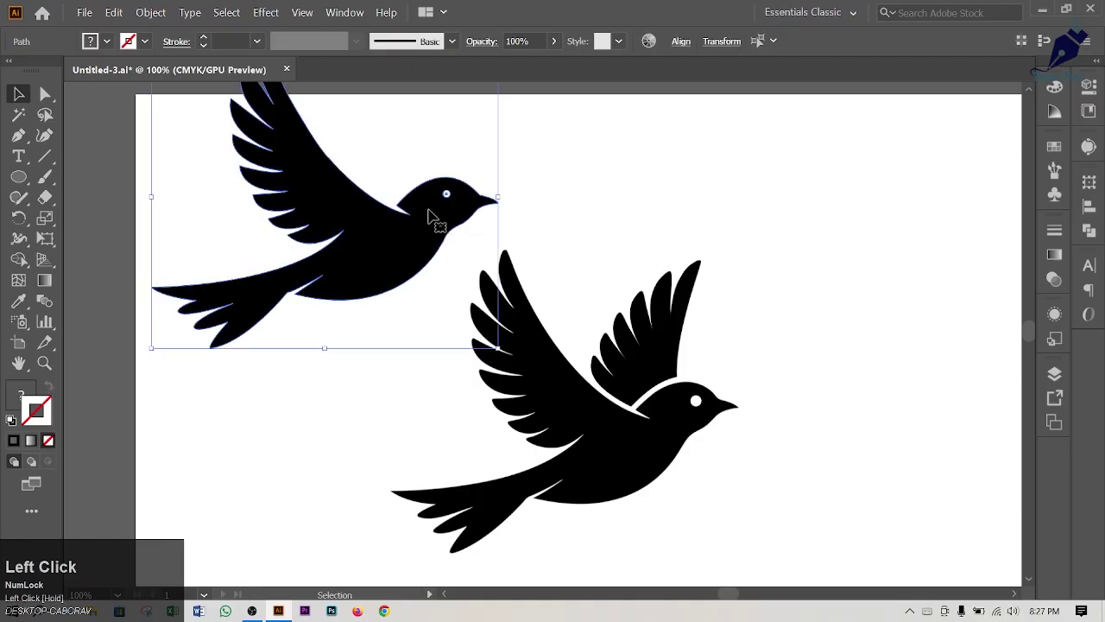
pyautogui.moveTo(429, 216); pyautogui.dragTo(396, 270)
pyautogui.click(713, 285)
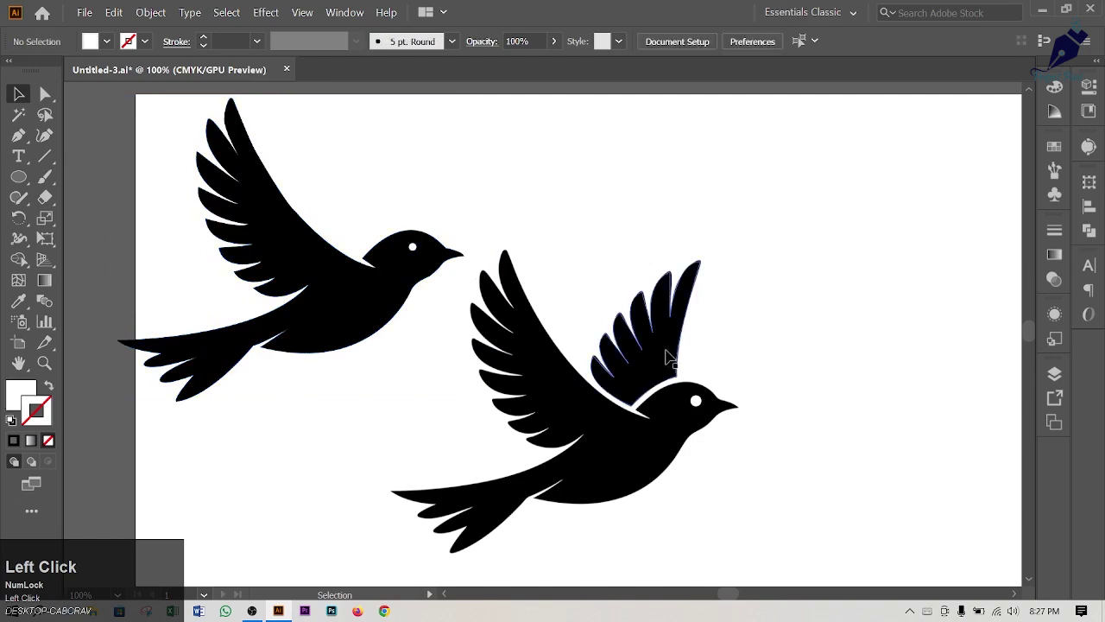
pyautogui.moveTo(670, 357); pyautogui.dragTo(390, 204)
pyautogui.click(507, 186)
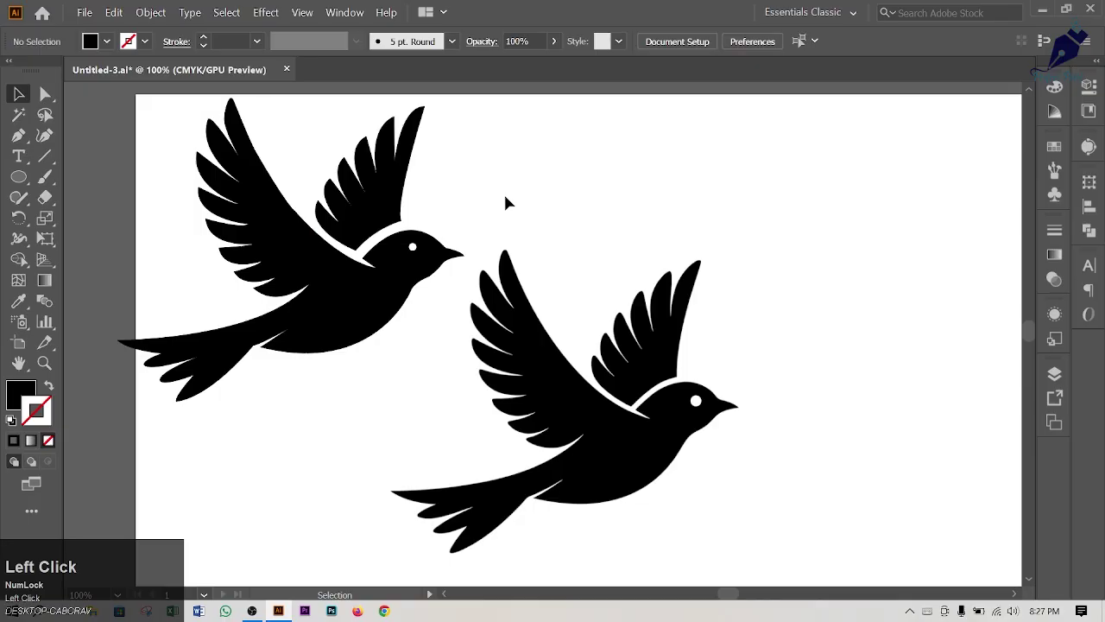
# Select the body, rear wing and eye of the vector bird and group them
pyautogui.scroll(-1, 484, 207)
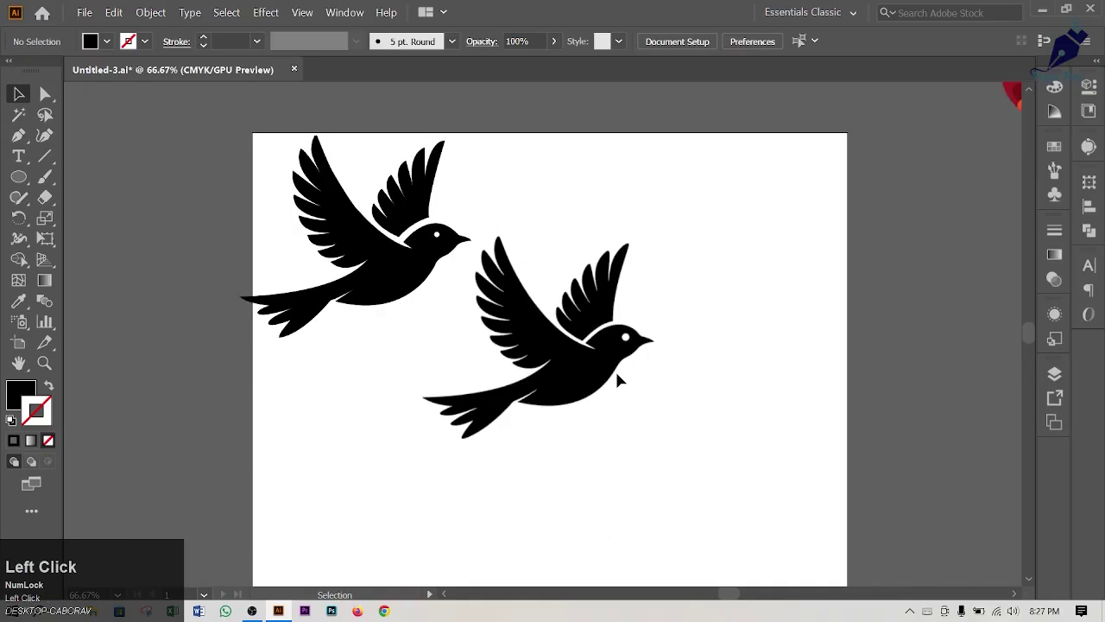
pyautogui.scroll(10, 371, 249)
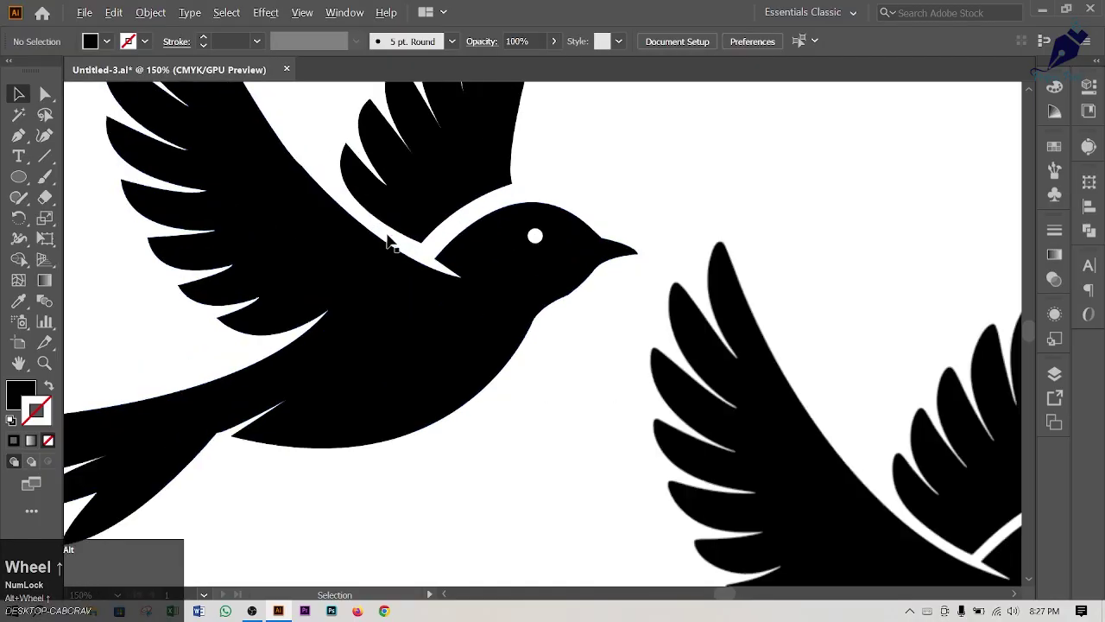
pyautogui.scroll(-10, 540, 319)
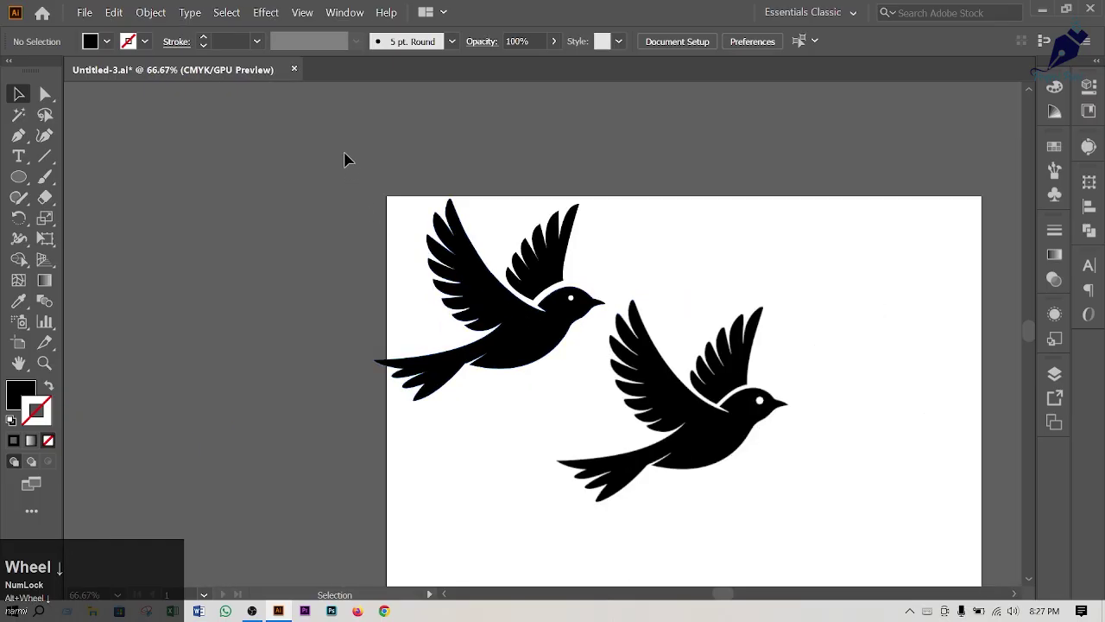
pyautogui.moveTo(332, 136); pyautogui.dragTo(466, 202)
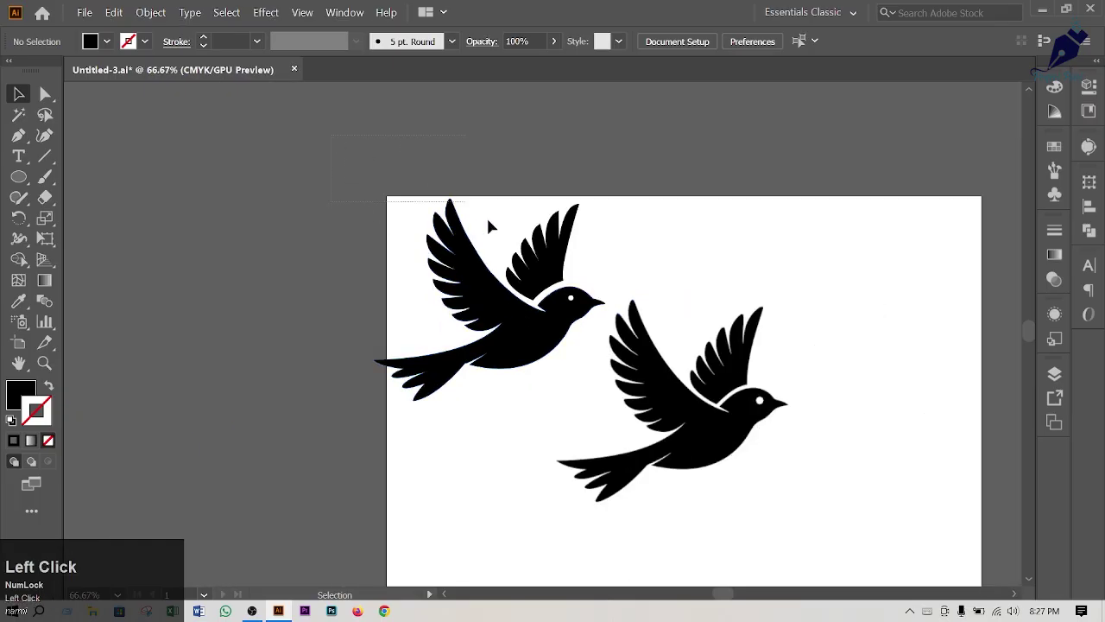
pyautogui.moveTo(579, 396); pyautogui.dragTo(597, 402)
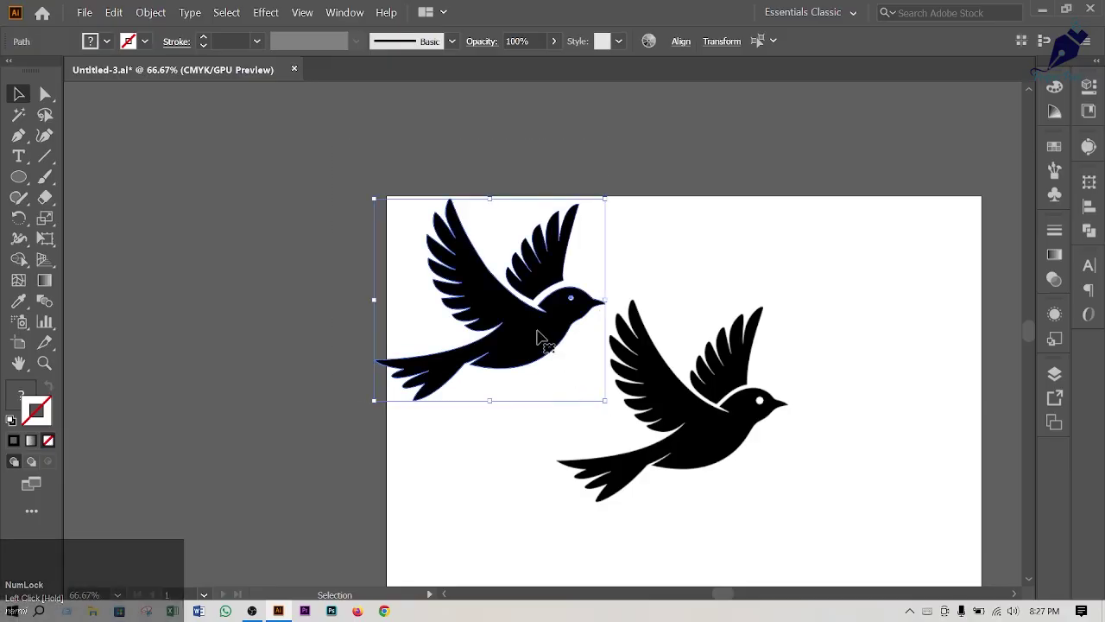
pyautogui.hotkey('ctrl', 'g')
pyautogui.press('v')
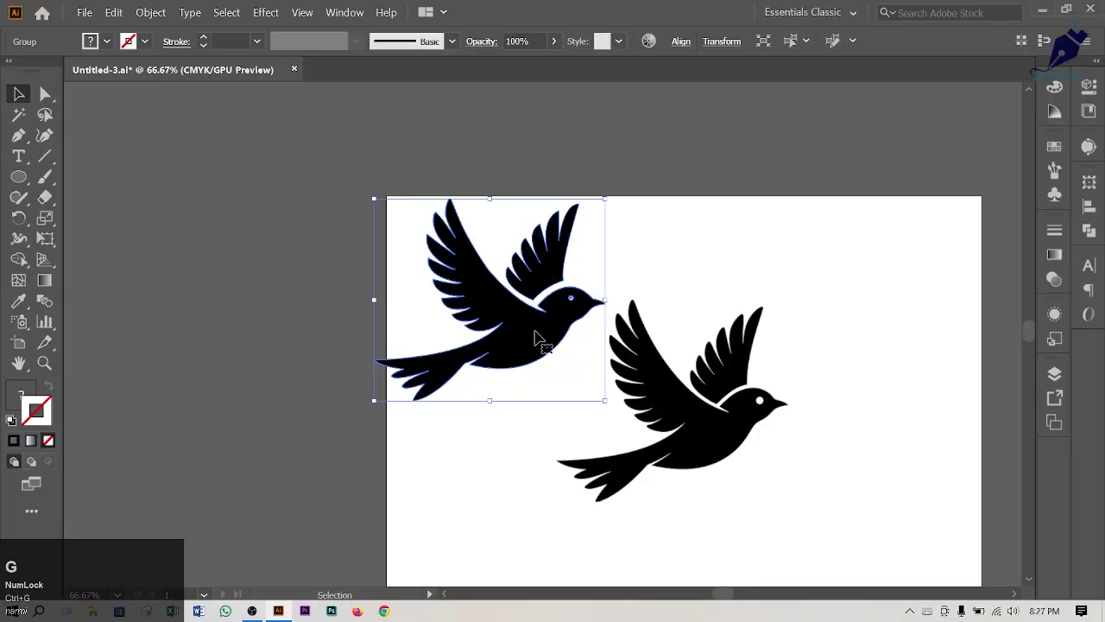
# Duplicate the grouped bird onto the pasteboard left of the artboard and delete the original group on the artboard
pyautogui.moveTo(531, 345); pyautogui.dragTo(264, 284)
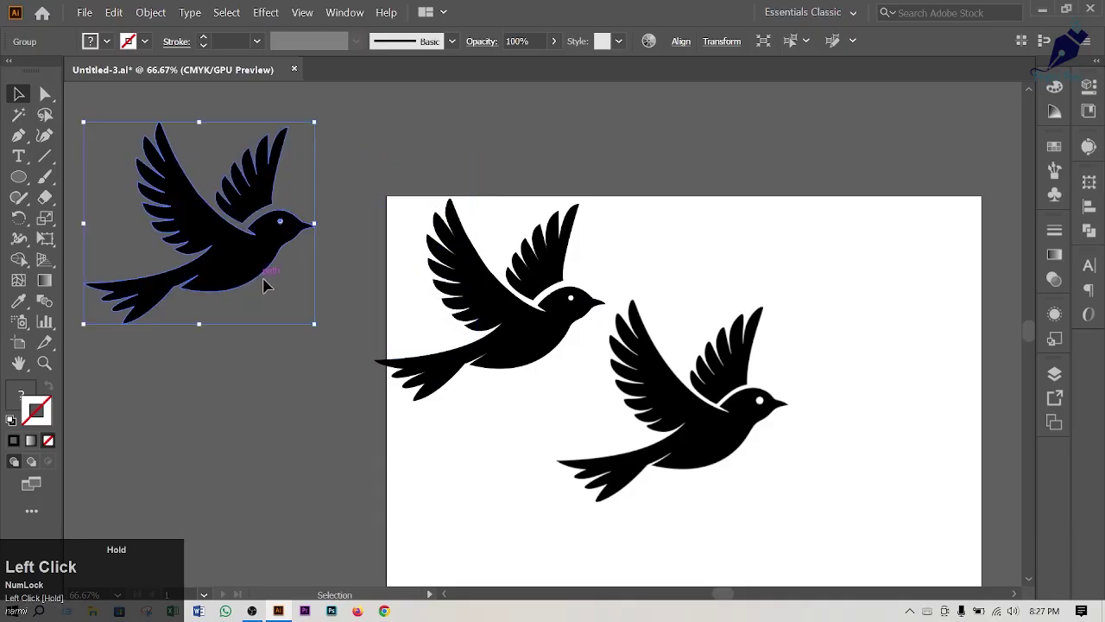
pyautogui.click(414, 402)
pyautogui.click(521, 318)
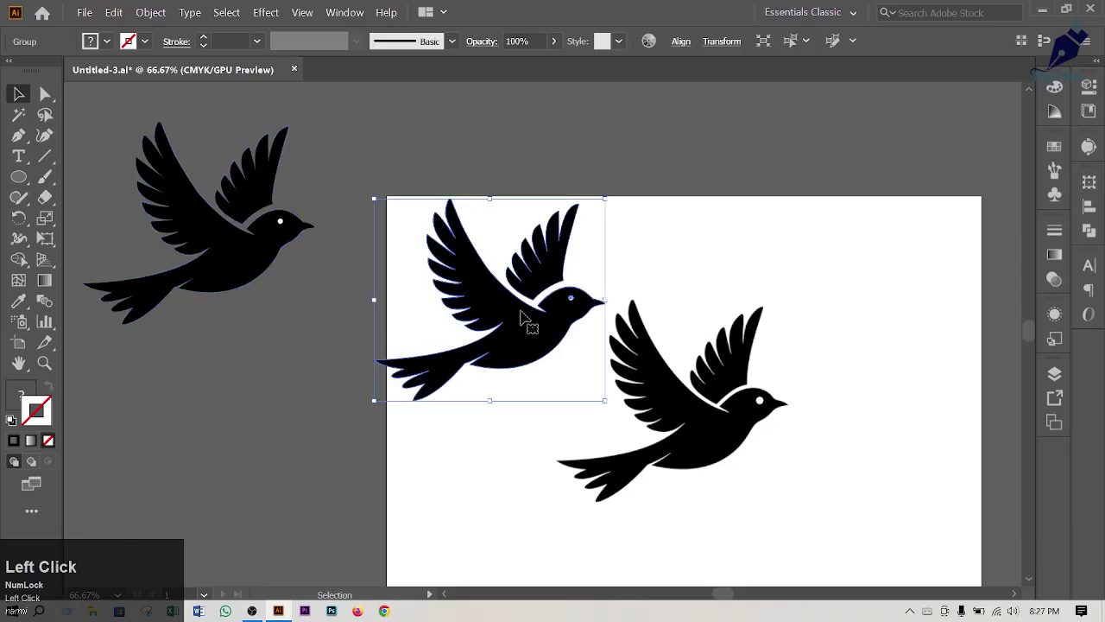
pyautogui.press('Delete')
pyautogui.moveTo(241, 276); pyautogui.dragTo(290, 291)
pyautogui.click(722, 476)
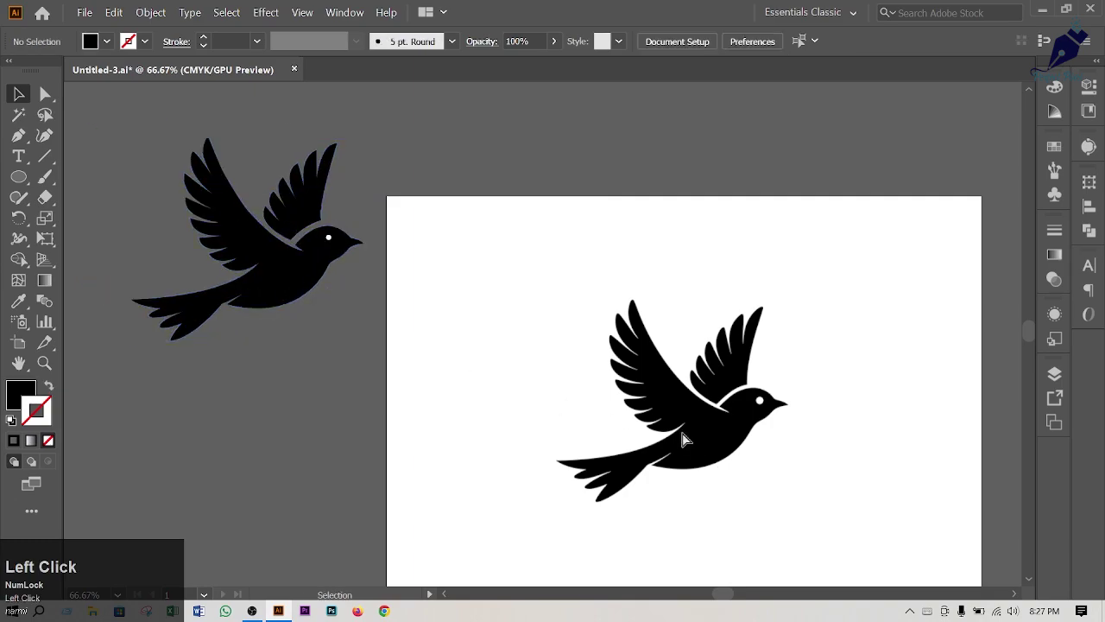
# Delete the linked bird reference image and move the vector bird over the artboard's upper-left edge
pyautogui.click(686, 441)
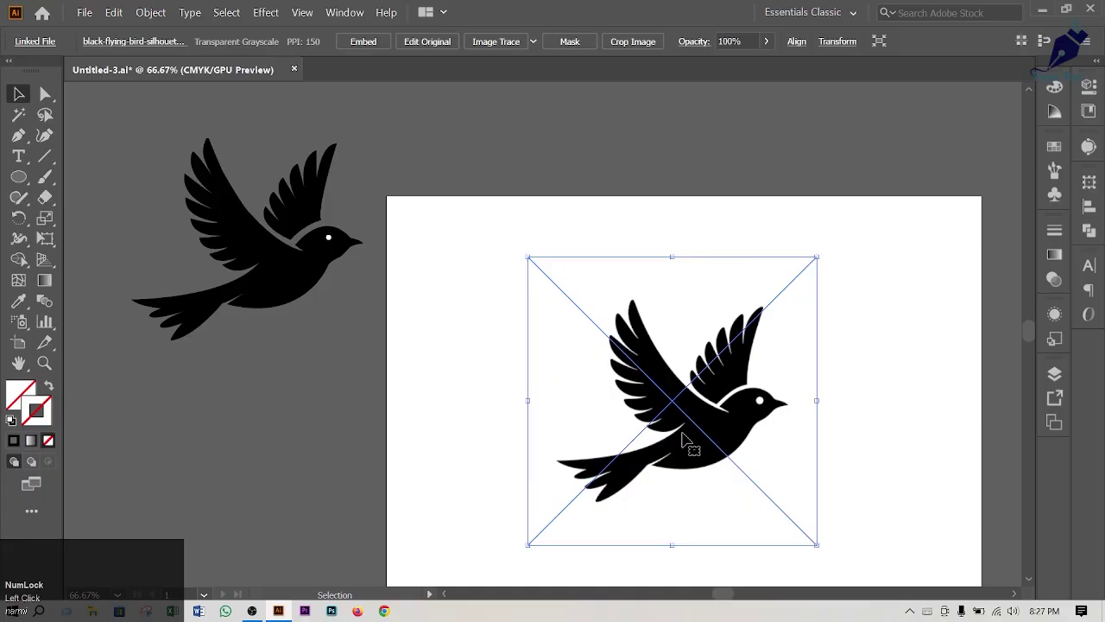
pyautogui.press('Delete')
pyautogui.moveTo(292, 273); pyautogui.dragTo(488, 285)
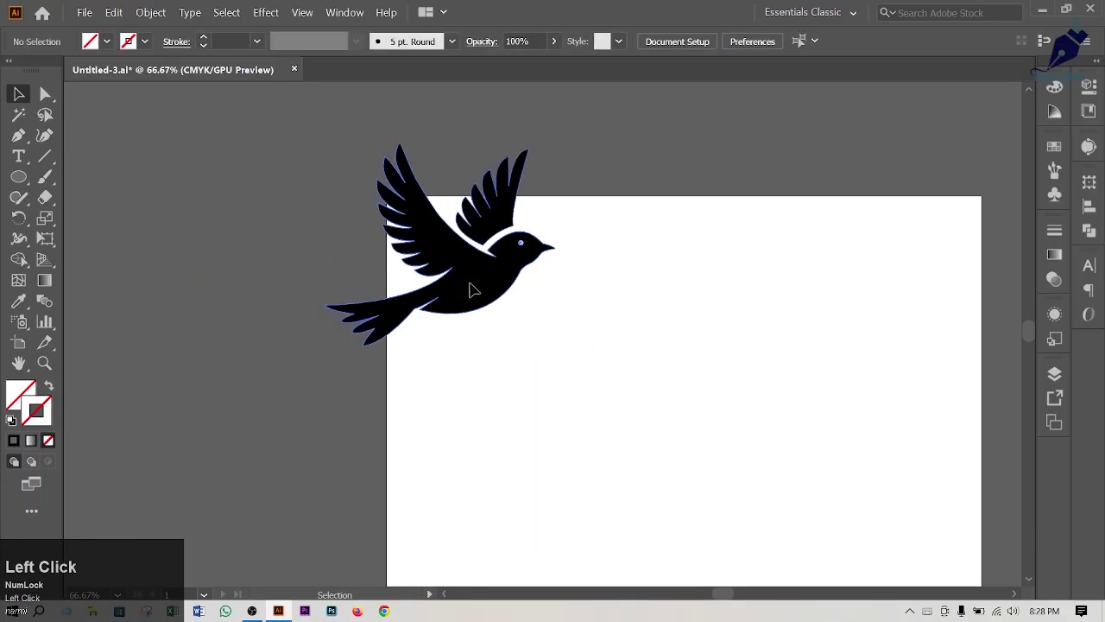
pyautogui.moveTo(480, 313); pyautogui.dragTo(354, 308)
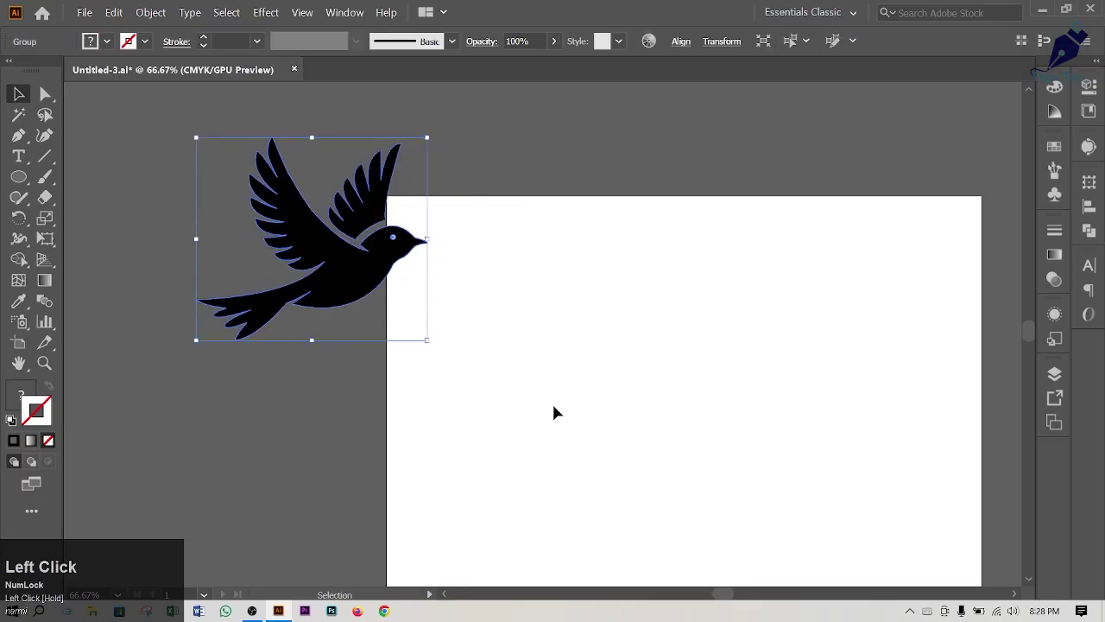
# Move the linked dragon silhouette image from the lower pasteboard up beside the artboard
pyautogui.press('space')
pyautogui.moveTo(540, 422); pyautogui.dragTo(543, 269)
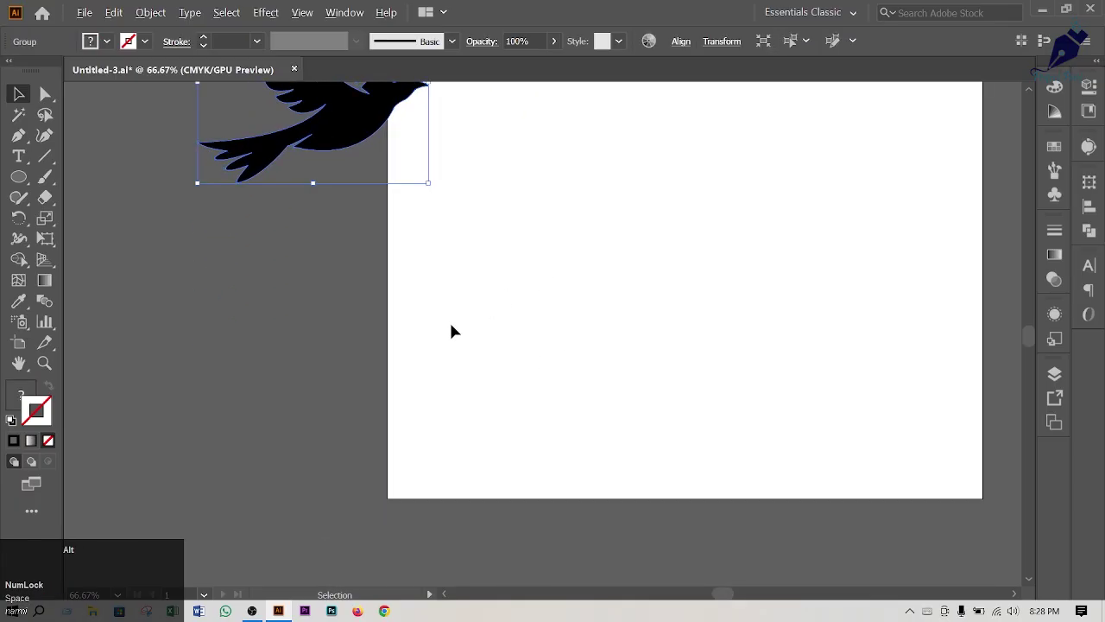
pyautogui.scroll(-3, 451, 326)
pyautogui.press('space')
pyautogui.moveTo(475, 402); pyautogui.dragTo(652, 279)
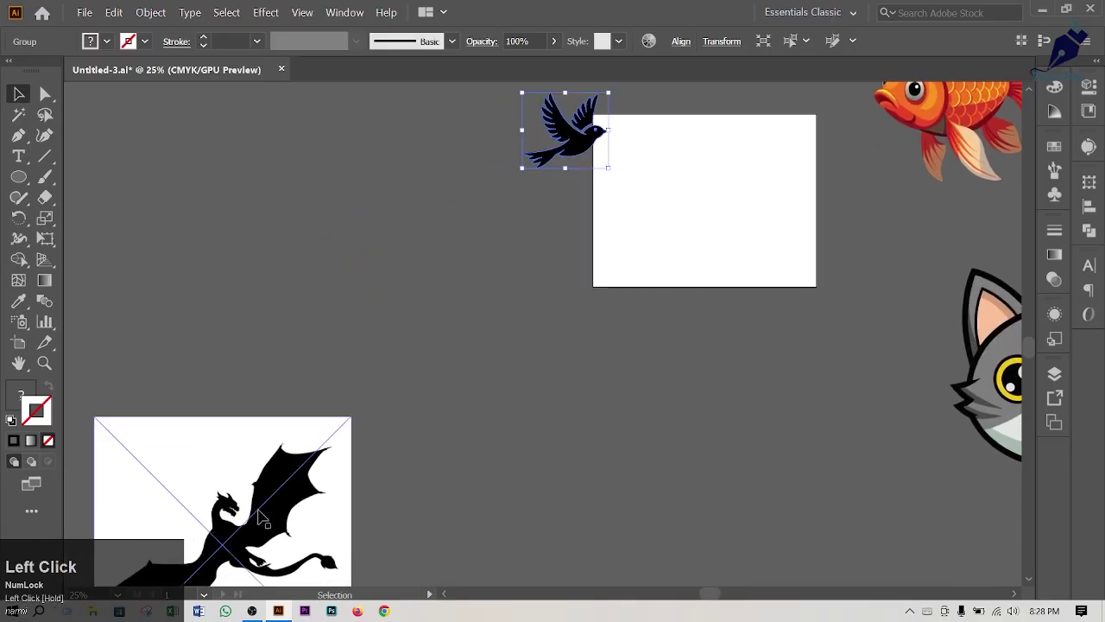
pyautogui.moveTo(259, 518); pyautogui.dragTo(468, 315)
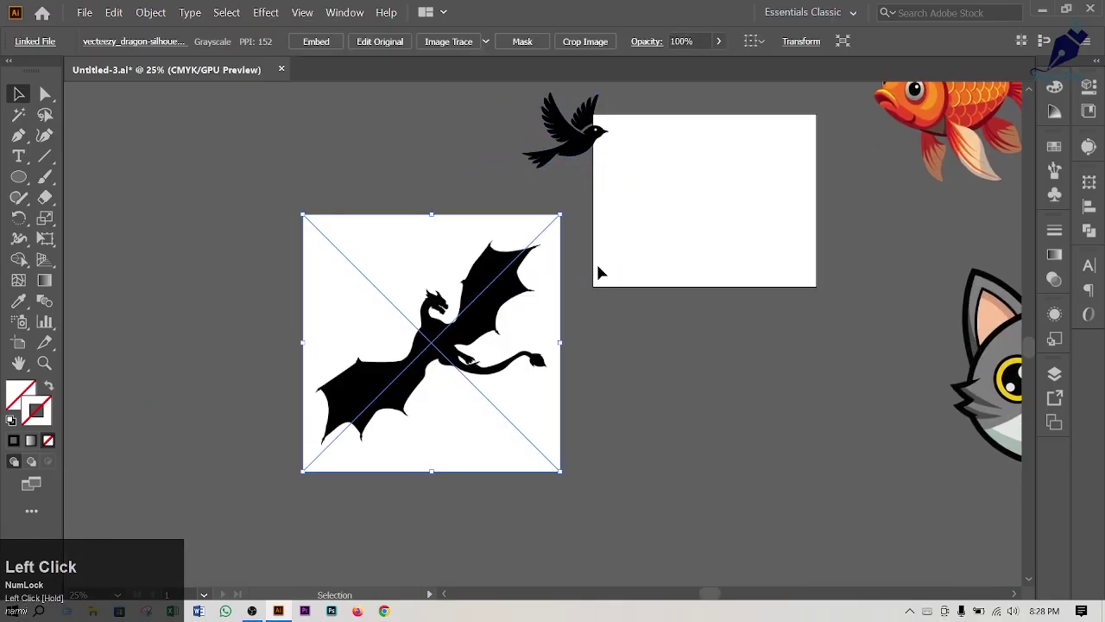
# Scale the linked dragon image down to about half its size, place it in the middle of the artboard and deselect it
pyautogui.scroll(1, 592, 267)
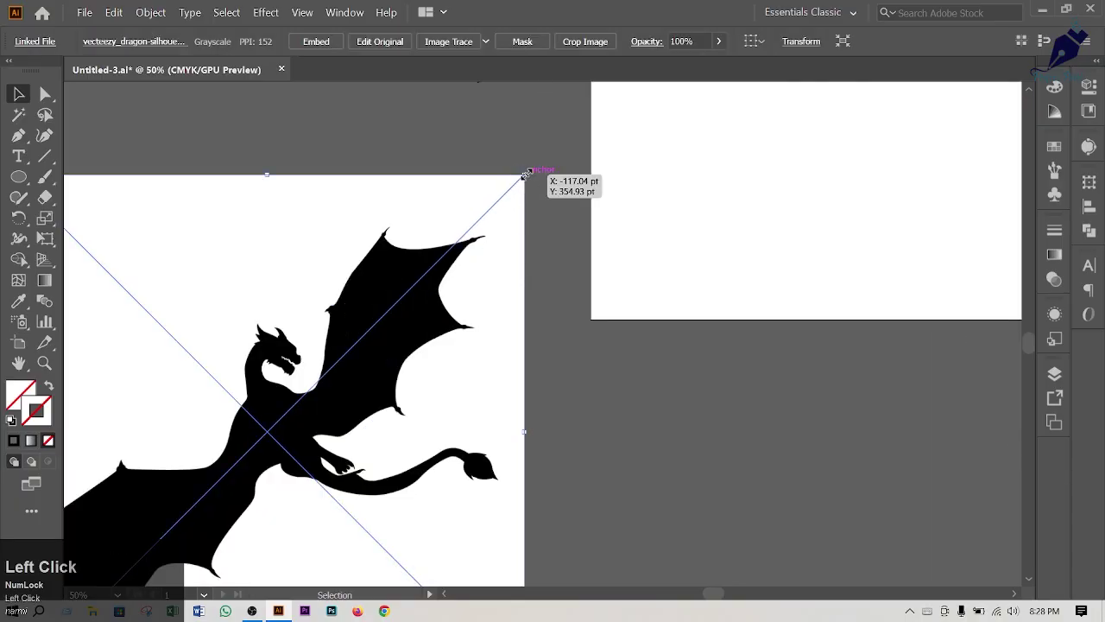
pyautogui.moveTo(526, 172); pyautogui.dragTo(257, 443)
pyautogui.moveTo(140, 515); pyautogui.dragTo(920, 160)
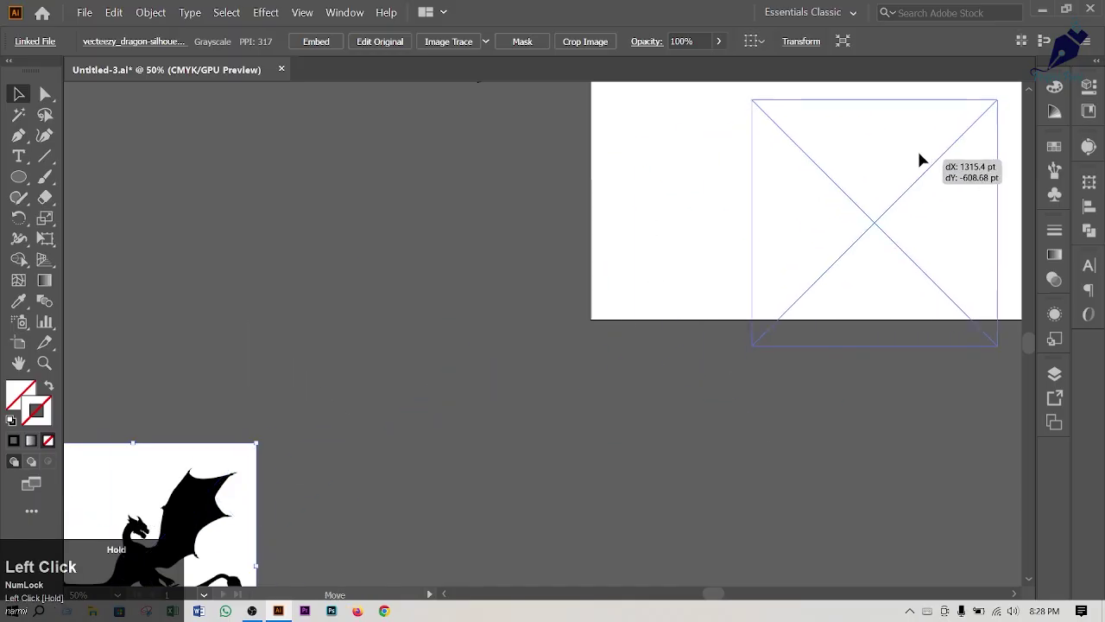
pyautogui.moveTo(627, 348); pyautogui.dragTo(259, 559)
pyautogui.moveTo(493, 419); pyautogui.dragTo(455, 341)
pyautogui.click(628, 340)
pyautogui.click(565, 338)
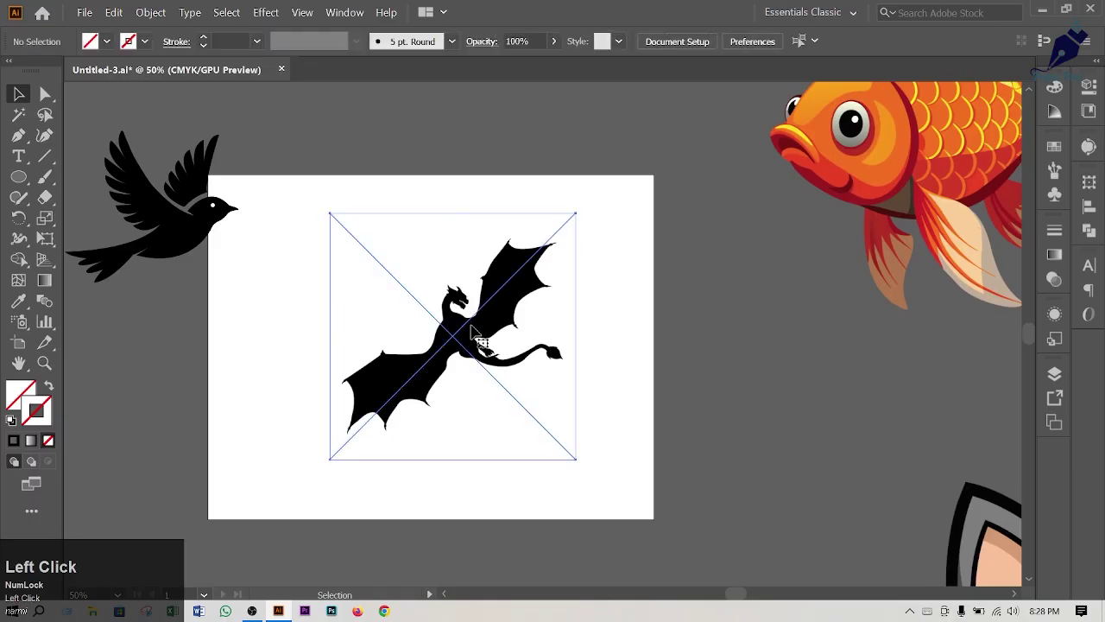
pyautogui.hotkey('ctrl', 'shift', 'a')
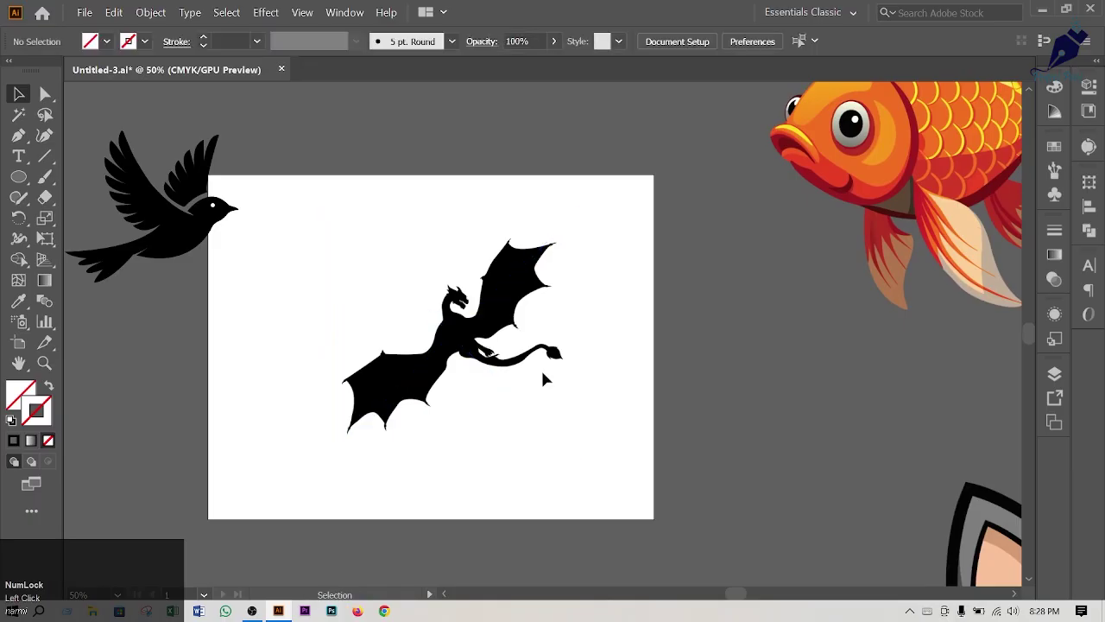
# Start a Pen tool path beneath the dragon's jaw and trace the inner curve of the neck down toward the base of the wing
pyautogui.scroll(5, 507, 343)
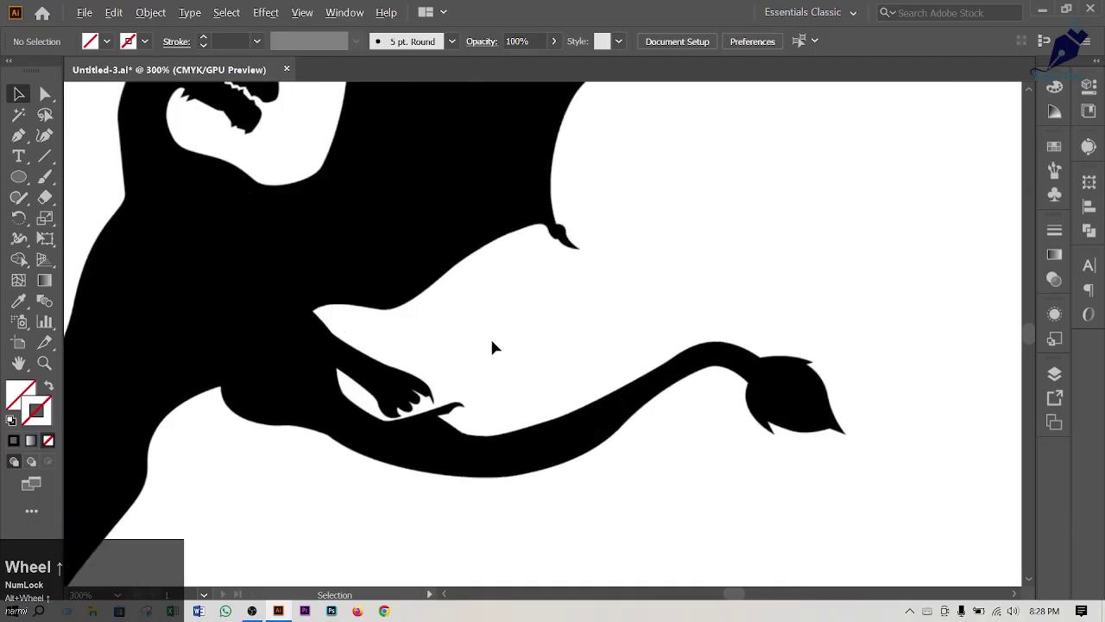
pyautogui.moveTo(493, 341); pyautogui.dragTo(851, 470)
pyautogui.scroll(2, 587, 365)
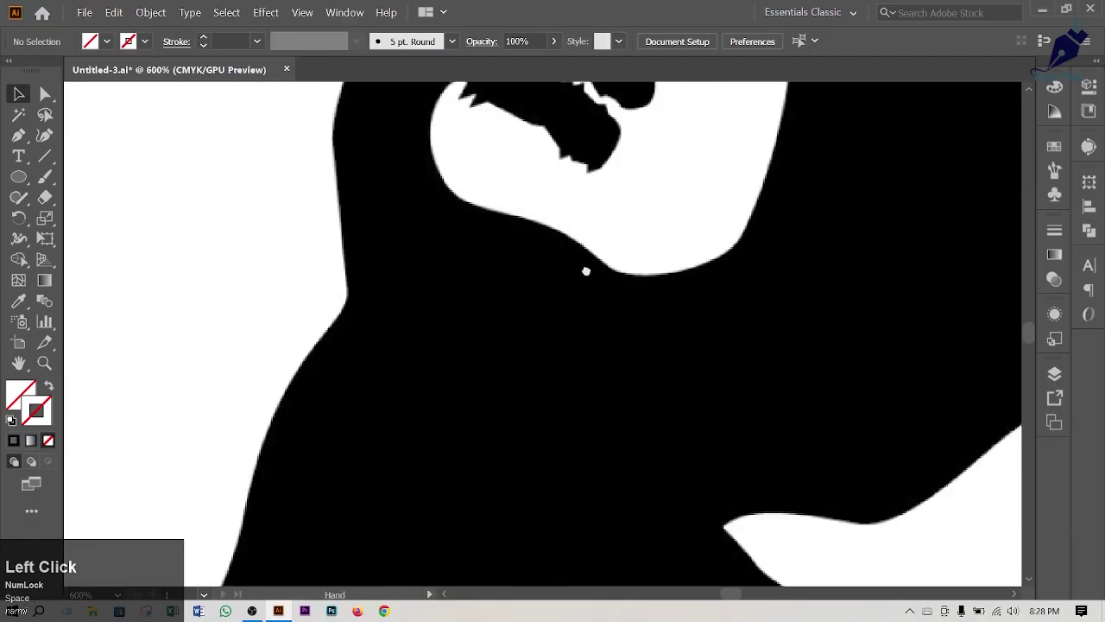
pyautogui.moveTo(584, 266); pyautogui.dragTo(575, 454)
pyautogui.click(16, 136)
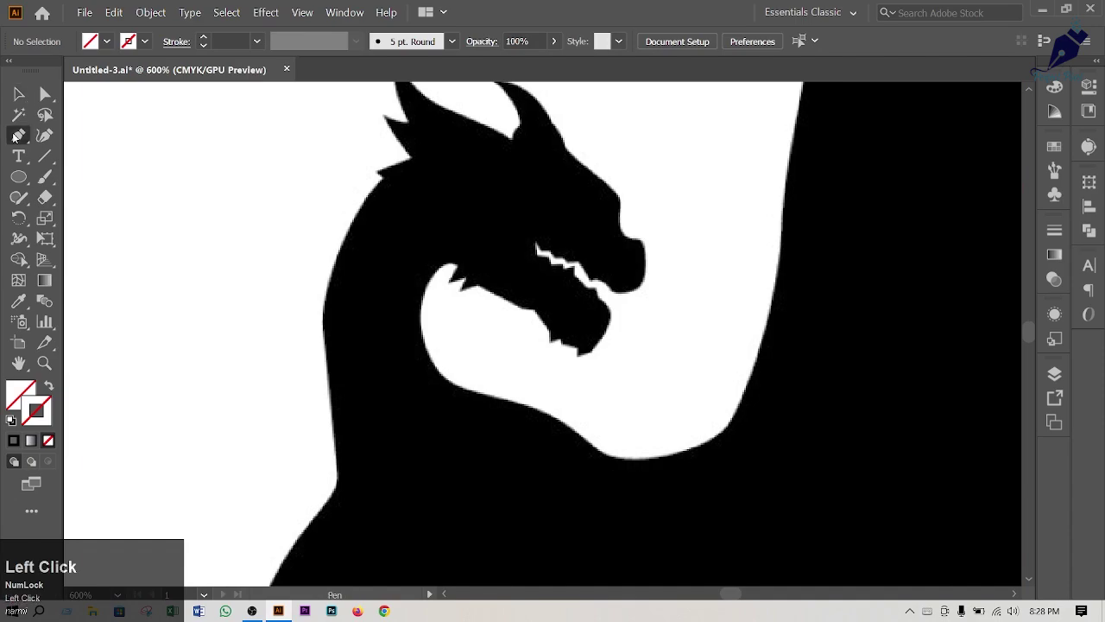
pyautogui.click(455, 266)
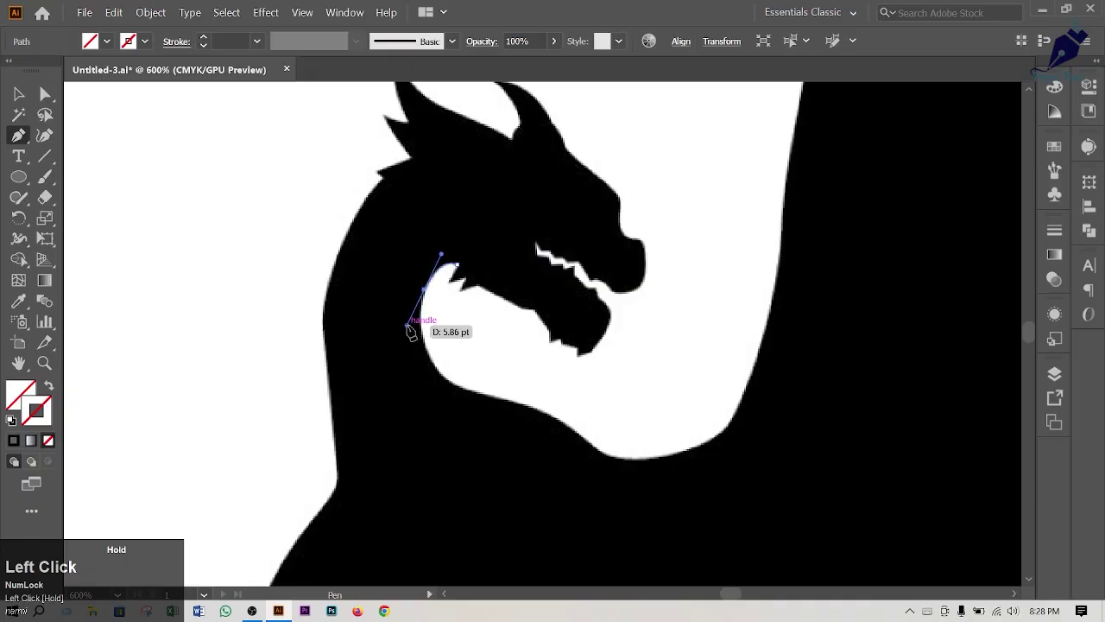
pyautogui.moveTo(411, 332); pyautogui.dragTo(408, 326)
pyautogui.press('alt')
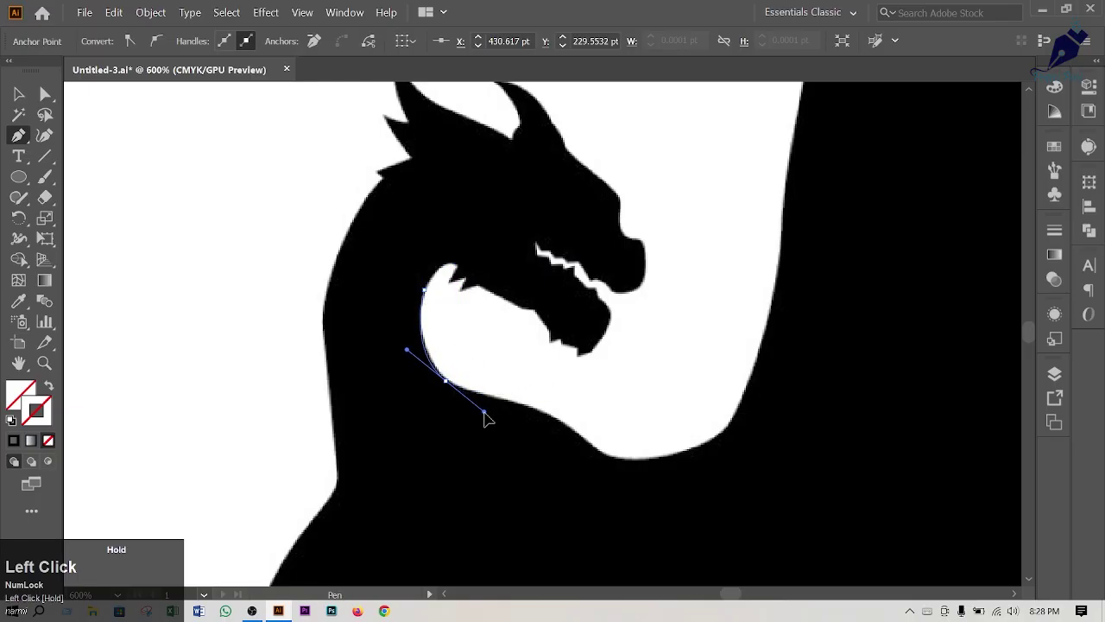
pyautogui.moveTo(545, 413); pyautogui.dragTo(579, 420)
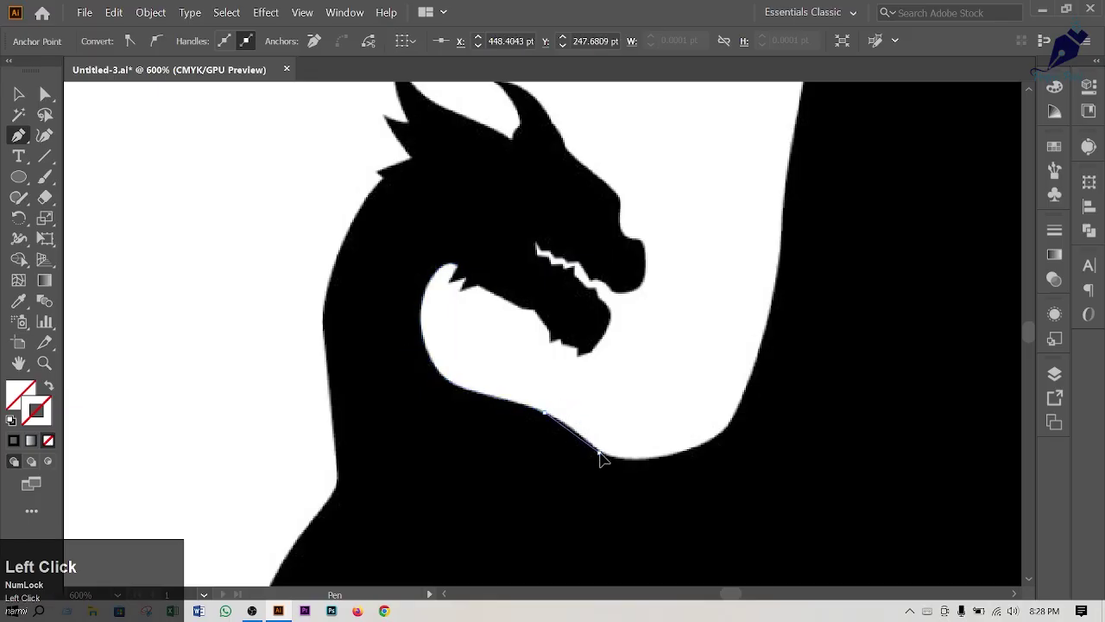
# Continue the path around the hollow between neck and raised wing and up the wing's leading edge toward its joint claw
pyautogui.moveTo(730, 423); pyautogui.dragTo(781, 242)
pyautogui.moveTo(805, 129); pyautogui.dragTo(803, 137)
pyautogui.click(780, 268)
pyautogui.press('space')
pyautogui.moveTo(804, 276); pyautogui.dragTo(691, 497)
pyautogui.moveTo(681, 353); pyautogui.dragTo(682, 354)
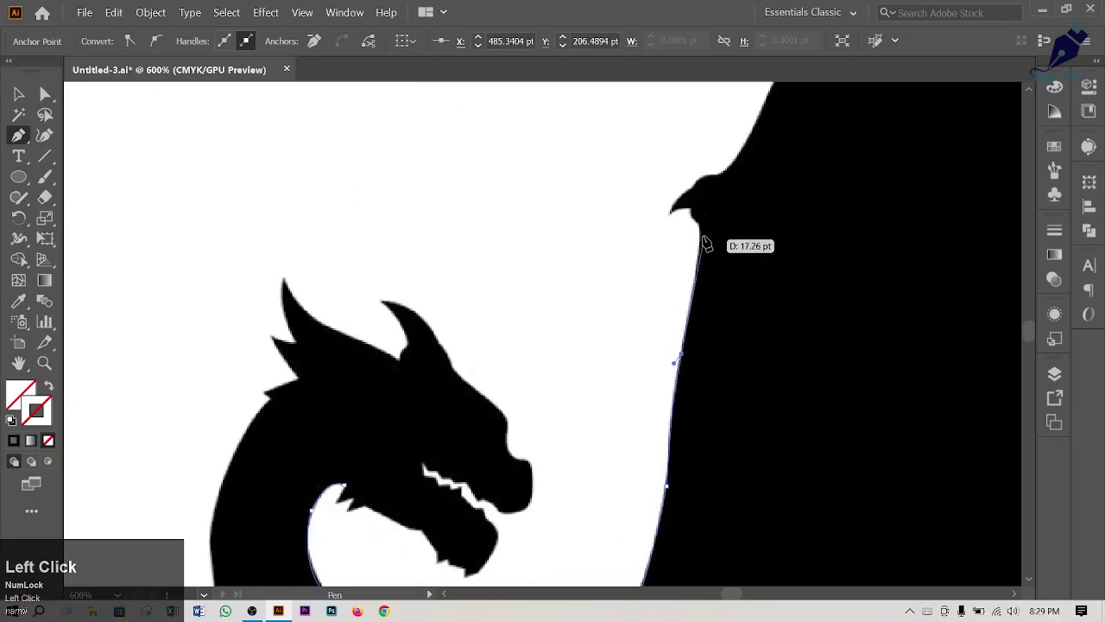
# Trace the small hooked claw on the joint of the raised wing, with corner points at its tip and base
pyautogui.moveTo(699, 227); pyautogui.dragTo(667, 218)
pyautogui.scroll(5, 670, 212)
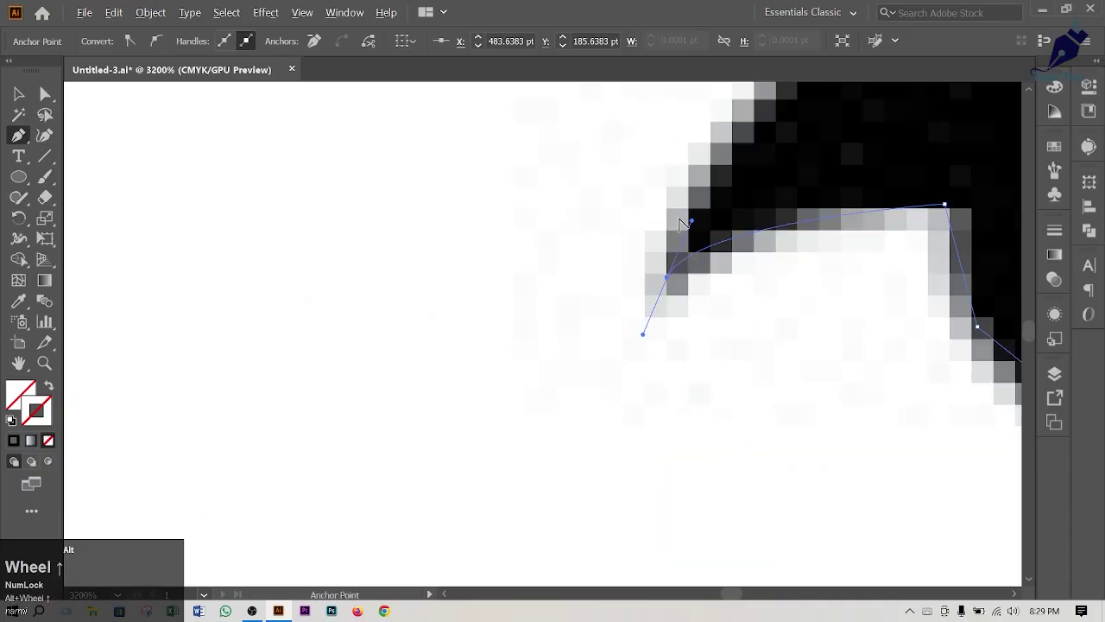
pyautogui.click(667, 276)
pyautogui.scroll(-2, 728, 302)
pyautogui.scroll(-4, 858, 118)
pyautogui.moveTo(861, 114); pyautogui.dragTo(897, 264)
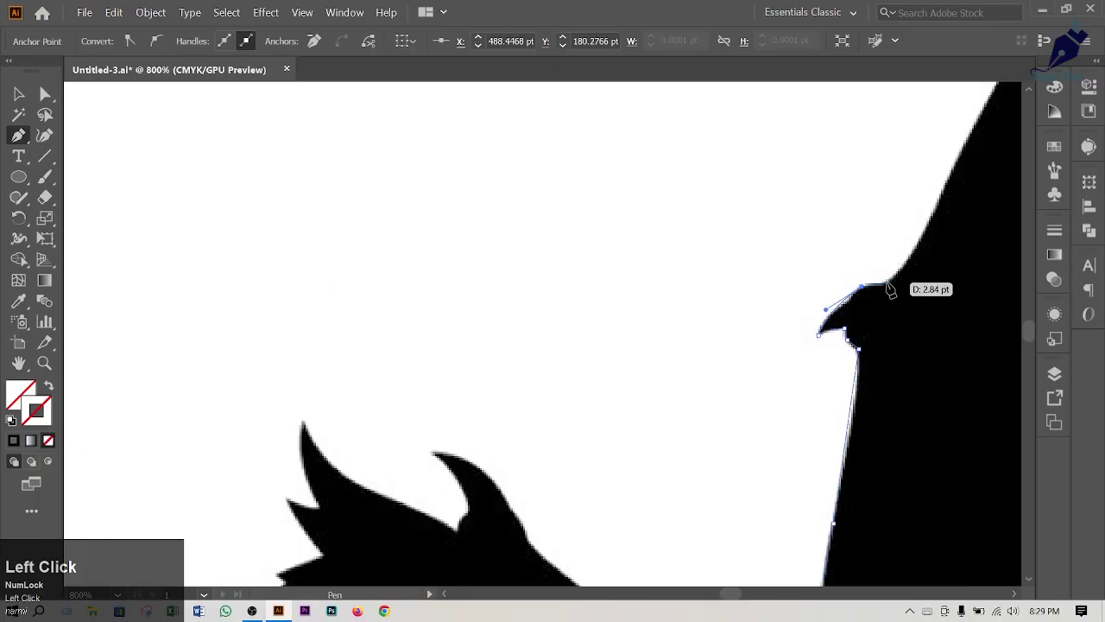
pyautogui.click(887, 283)
pyautogui.scroll(2, 893, 278)
pyautogui.scroll(-4, 1000, 158)
# Extend the path along the leading edge of the raised wing from the joint claw up to the base of the uppermost claw
pyautogui.moveTo(998, 190); pyautogui.dragTo(609, 312)
pyautogui.moveTo(673, 197); pyautogui.dragTo(720, 153)
pyautogui.hotkey('ctrl', 'z')
pyautogui.click(621, 259)
pyautogui.click(674, 193)
pyautogui.scroll(4, 673, 194)
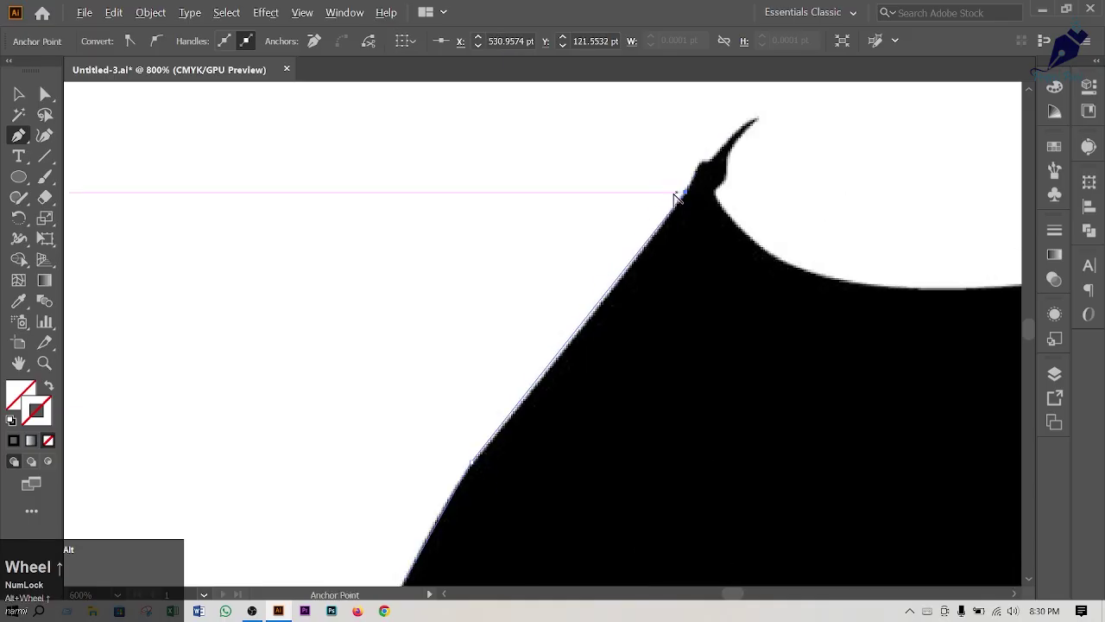
# Trace around the raised wing's uppermost claw and onto the start of the first scalloped membrane edge
pyautogui.moveTo(674, 197); pyautogui.dragTo(748, 142)
pyautogui.moveTo(728, 155); pyautogui.dragTo(730, 182)
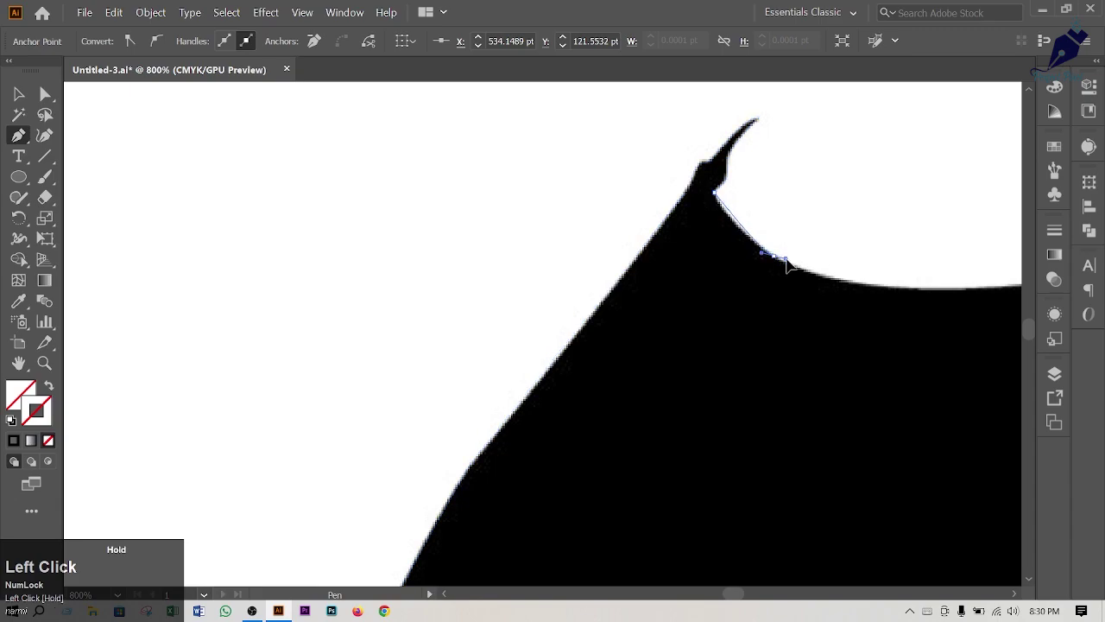
pyautogui.moveTo(774, 257); pyautogui.dragTo(786, 271)
pyautogui.hotkey('ctrl', 'z')
pyautogui.click(776, 258)
pyautogui.scroll(-3, 842, 280)
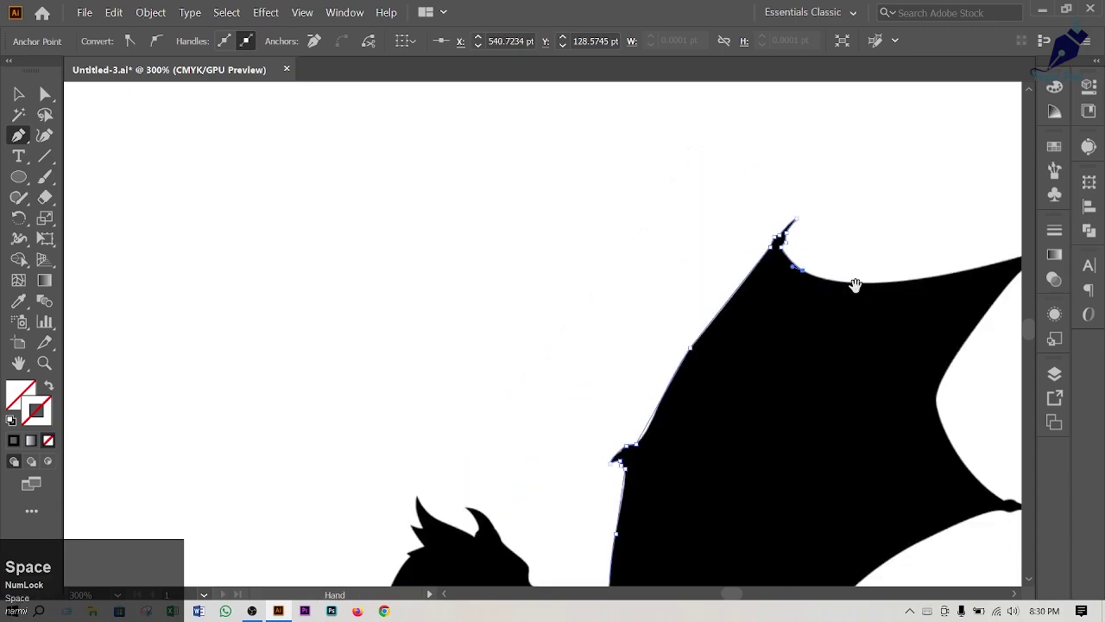
# Trace the first scalloped membrane edge across to the second wing claw and outline that claw
pyautogui.moveTo(856, 285); pyautogui.dragTo(496, 284)
pyautogui.moveTo(667, 258); pyautogui.dragTo(691, 268)
pyautogui.click(667, 257)
pyautogui.click(714, 247)
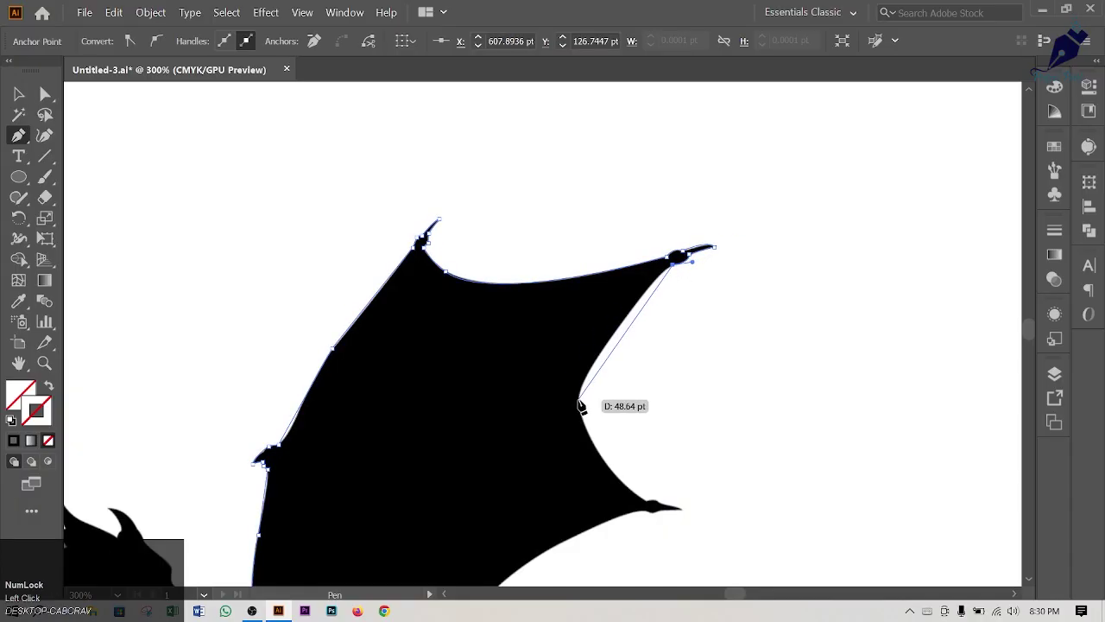
# Trace the second scalloped edge of the raised wing inward and back out, and outline the third claw
pyautogui.moveTo(579, 399); pyautogui.dragTo(593, 423)
pyautogui.moveTo(565, 462); pyautogui.dragTo(566, 462)
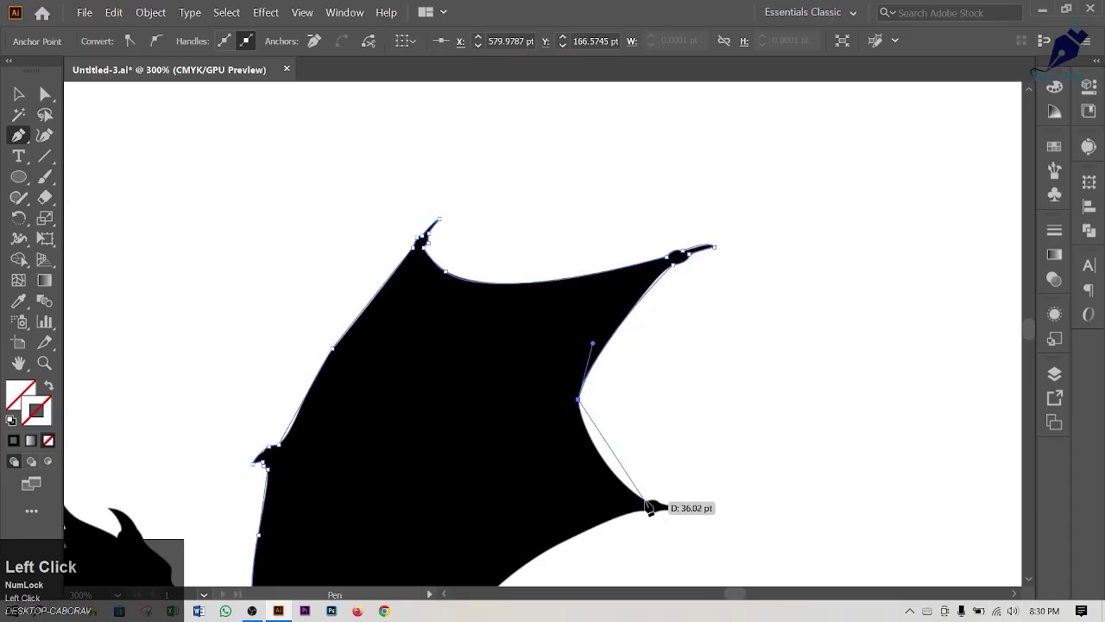
pyautogui.moveTo(645, 500); pyautogui.dragTo(711, 551)
pyautogui.moveTo(661, 512)
pyautogui.mouseDown()
pyautogui.moveTo(681, 513)
pyautogui.moveTo(654, 513)
pyautogui.mouseUp()
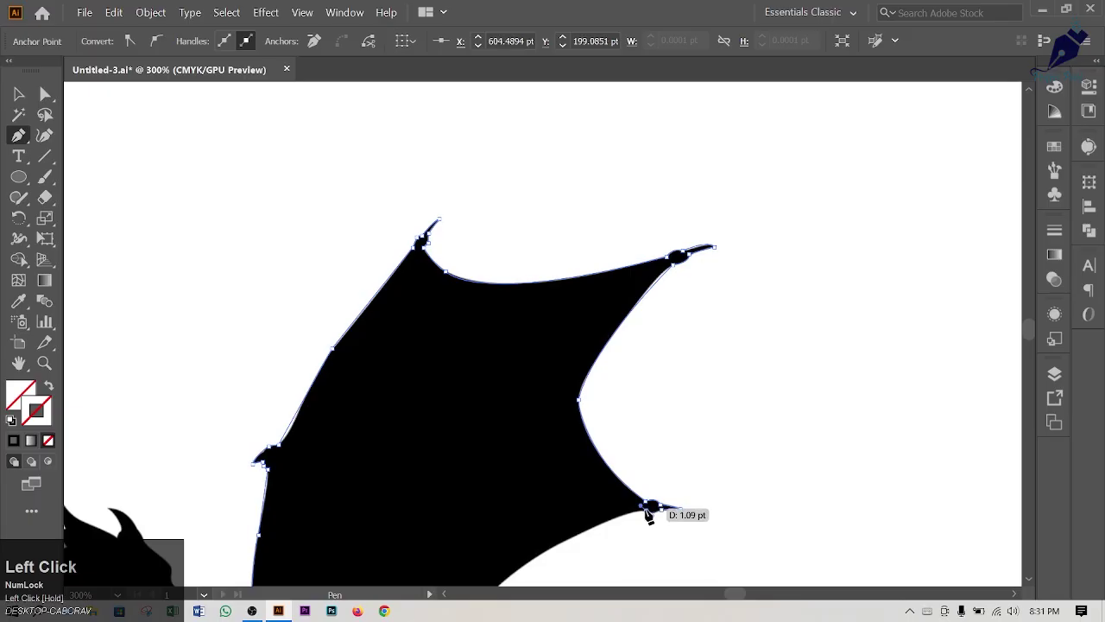
# Trace the long third scallop of the raised wing down to its lowest claw and around the claw's tip
pyautogui.scroll(-3, 548, 530)
pyautogui.moveTo(464, 506); pyautogui.dragTo(507, 566)
pyautogui.moveTo(508, 569); pyautogui.dragTo(464, 415)
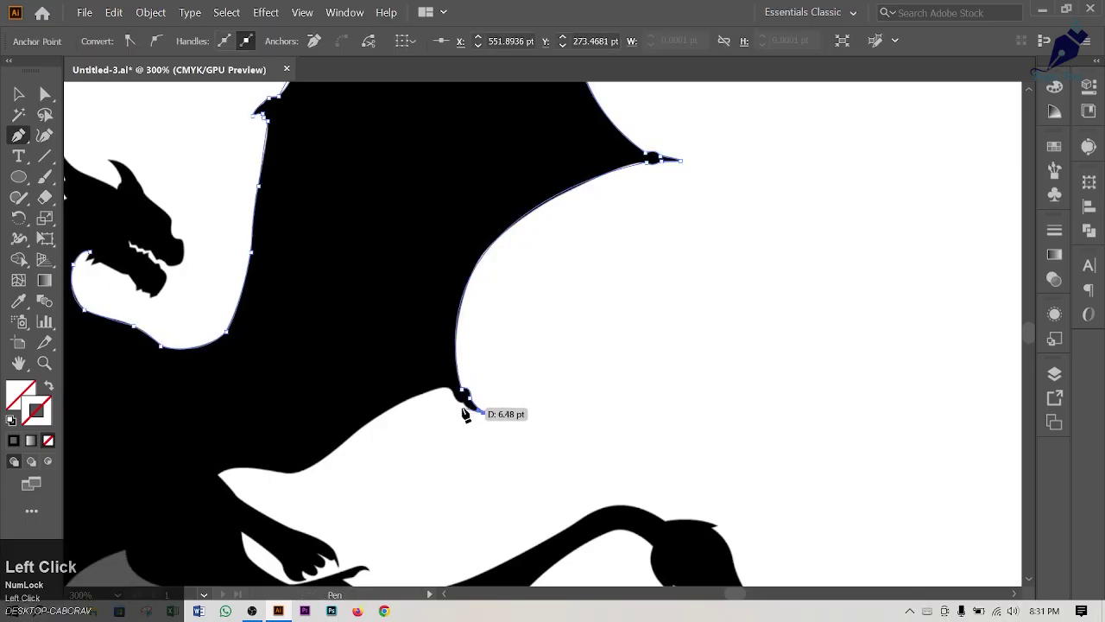
# Trace the raised wing's lower edge back to the body and continue along the upper side of the hind leg
pyautogui.moveTo(354, 434); pyautogui.dragTo(342, 464)
pyautogui.moveTo(265, 499); pyautogui.dragTo(221, 481)
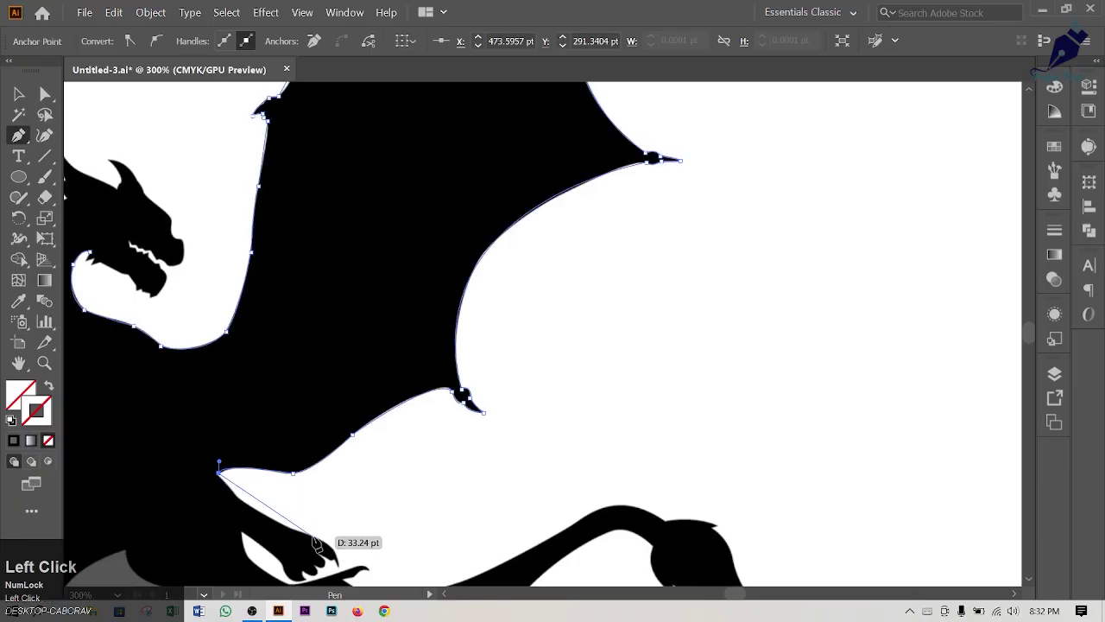
pyautogui.moveTo(289, 529); pyautogui.dragTo(373, 530)
pyautogui.scroll(4, 333, 362)
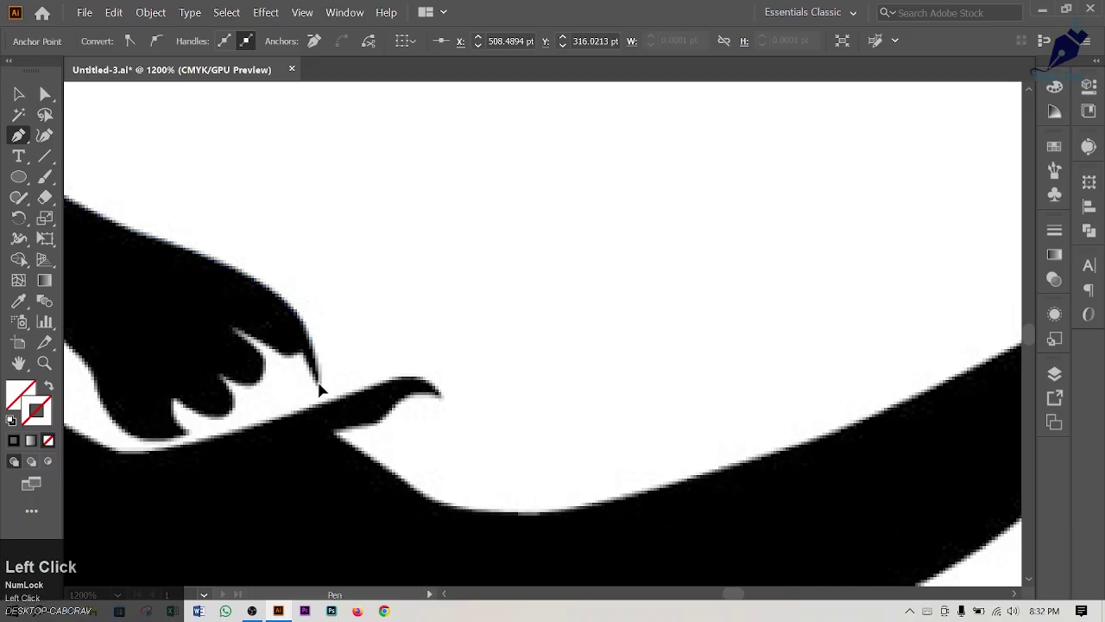
pyautogui.click(319, 384)
pyautogui.click(303, 354)
pyautogui.moveTo(285, 353); pyautogui.dragTo(321, 325)
pyautogui.click(234, 328)
pyautogui.scroll(-3, 336, 326)
pyautogui.scroll(5, 327, 329)
pyautogui.hotkey('ctrl', 'z')
pyautogui.hotkey('ctrl', 'z')
pyautogui.hotkey('ctrl', 'z')
pyautogui.hotkey('ctrl', 'z')
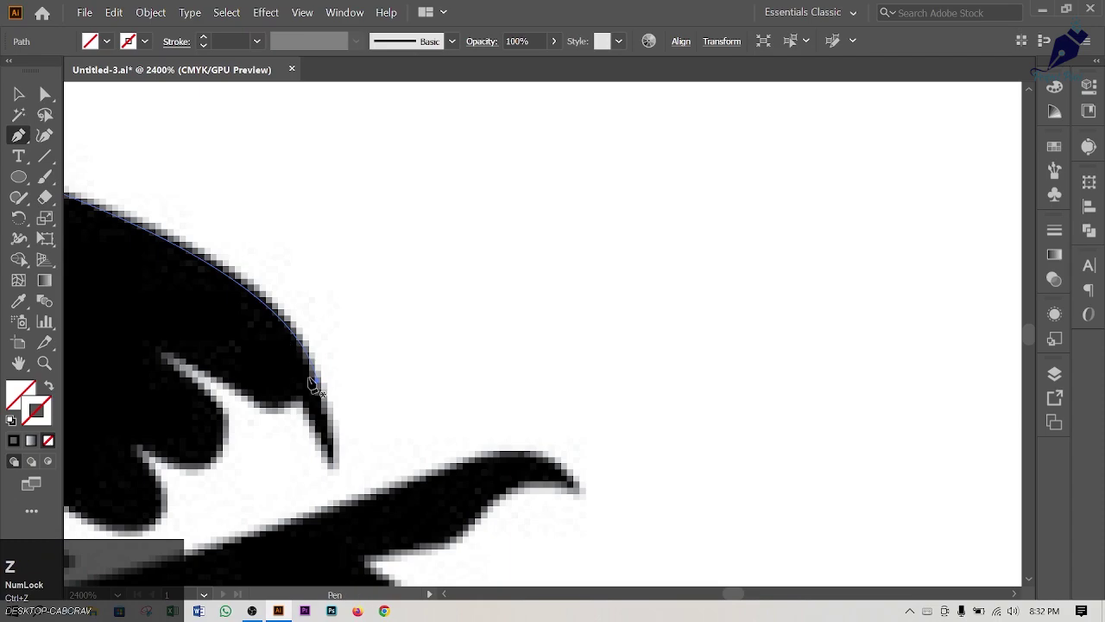
# Trace the foot's long outer claw and the rounded toes with the notches between them
pyautogui.moveTo(317, 381); pyautogui.dragTo(345, 515)
pyautogui.click(334, 462)
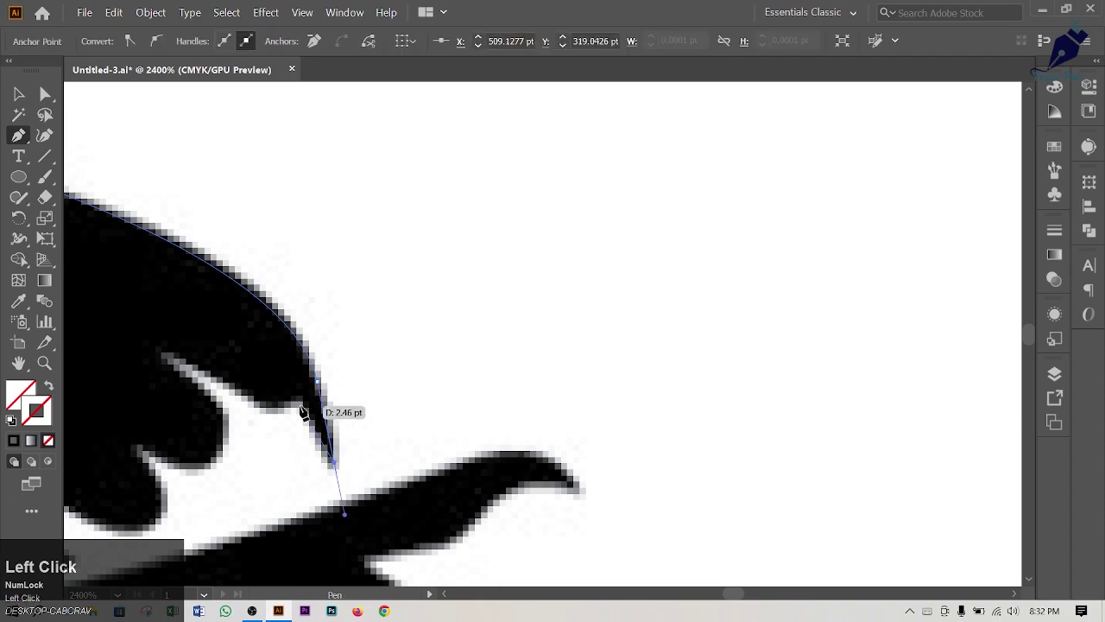
pyautogui.click(225, 414)
pyautogui.moveTo(182, 470); pyautogui.dragTo(129, 457)
pyautogui.click(182, 471)
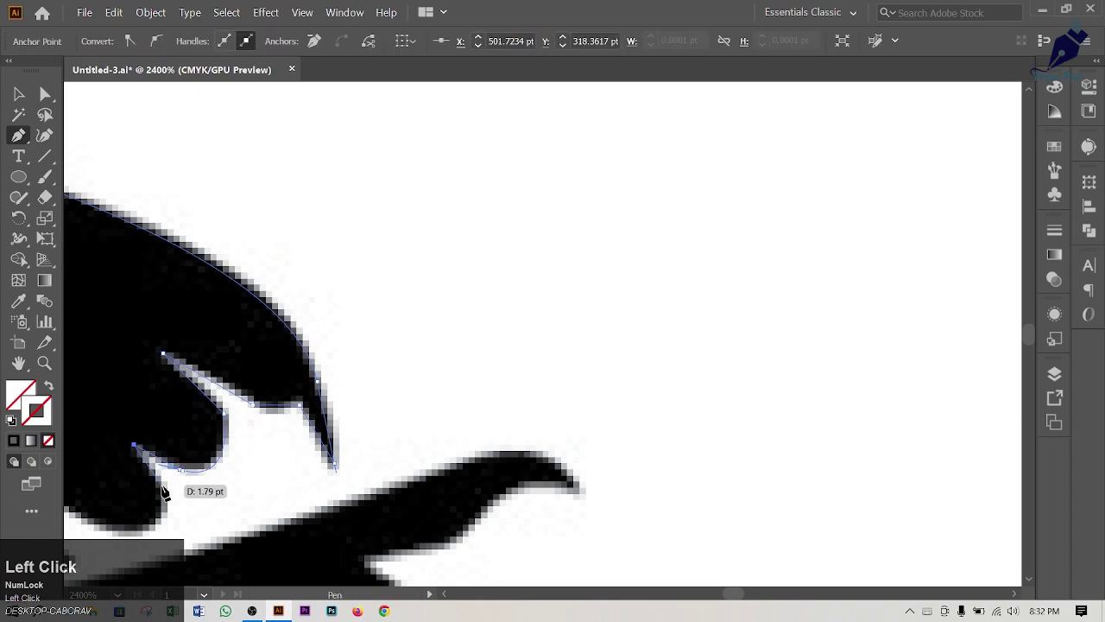
pyautogui.moveTo(118, 532); pyautogui.dragTo(123, 521)
pyautogui.click(268, 530)
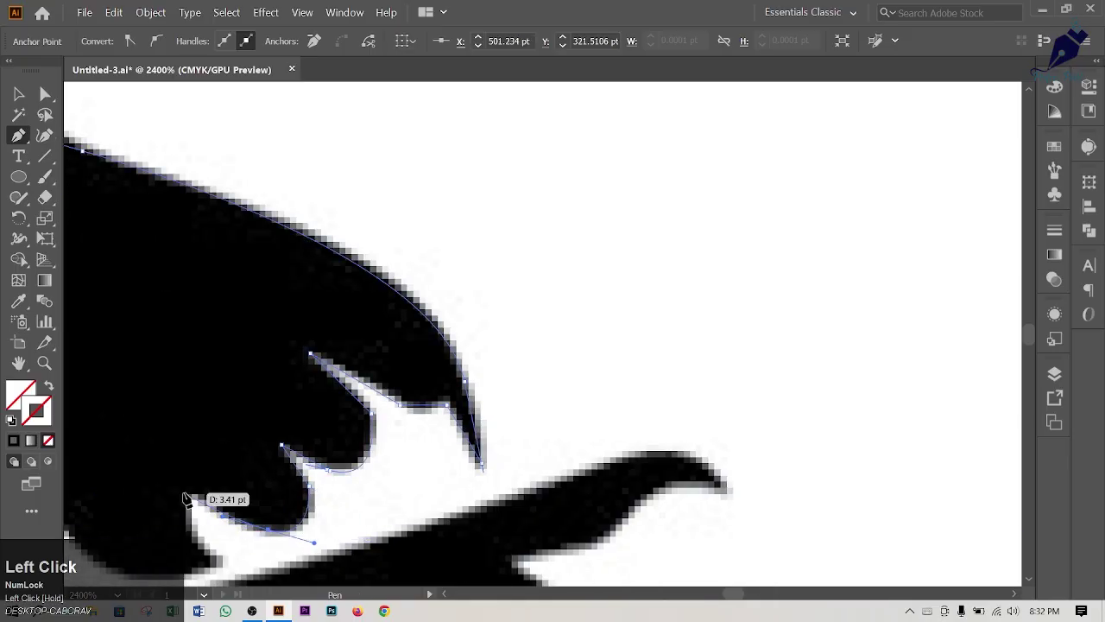
pyautogui.click(184, 493)
pyautogui.click(187, 524)
# Trace the last toe, the sole and the heel of the foot up to the back of the ankle
pyautogui.scroll(-3, 191, 524)
pyautogui.moveTo(217, 451); pyautogui.dragTo(235, 454)
pyautogui.click(218, 452)
pyautogui.moveTo(92, 450); pyautogui.dragTo(186, 444)
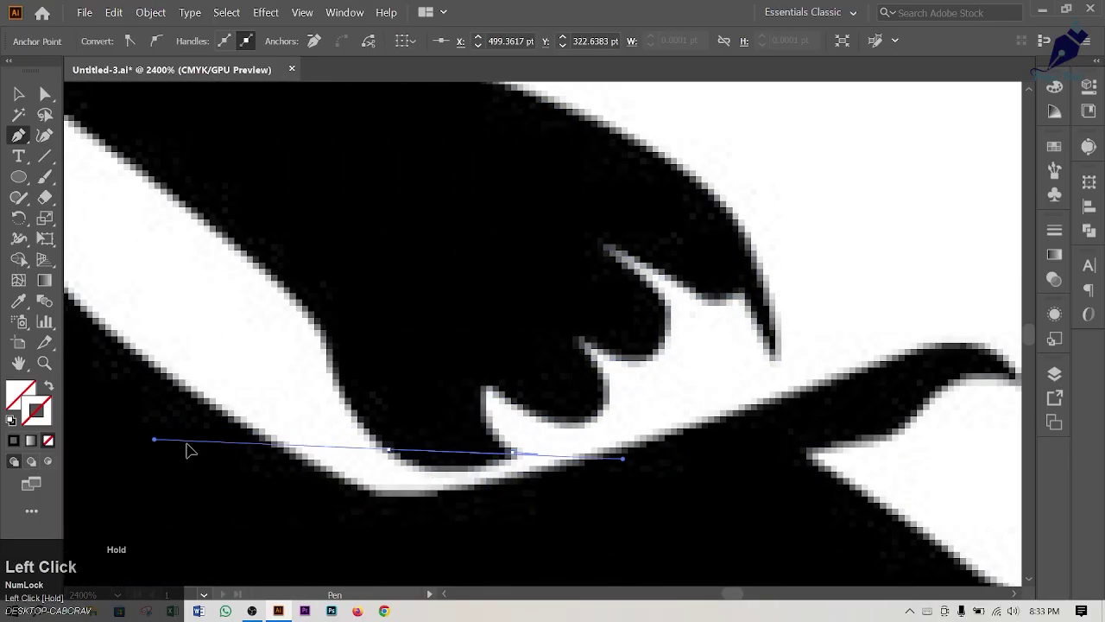
pyautogui.click(388, 449)
pyautogui.moveTo(320, 329); pyautogui.dragTo(308, 236)
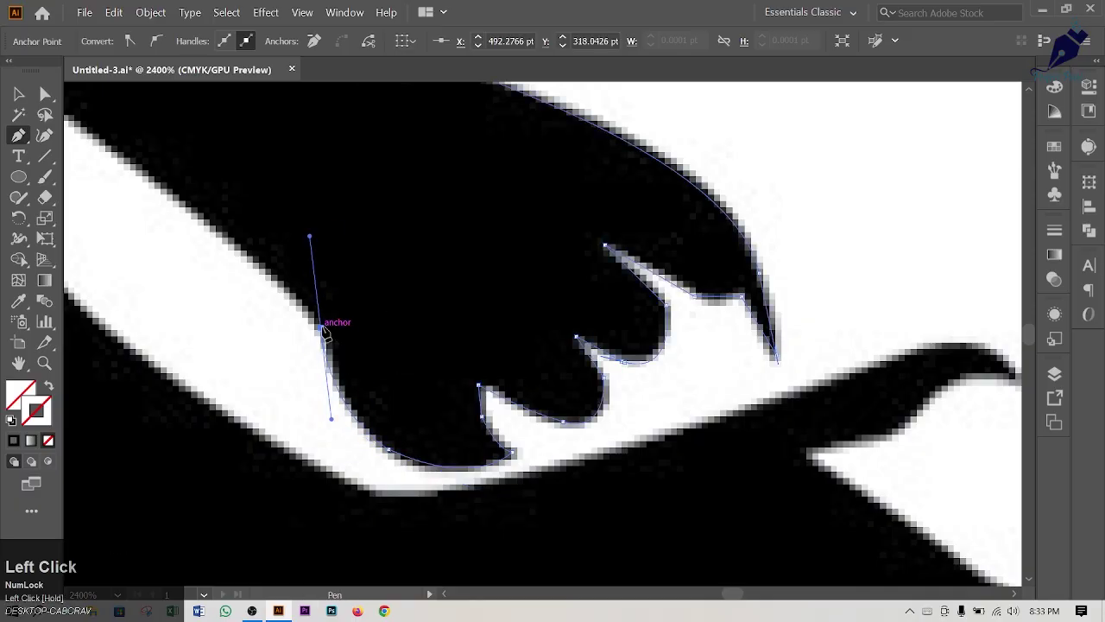
pyautogui.click(320, 328)
# Trace the back of the leg and the lower edge of the white gap between the leg and the body
pyautogui.scroll(-2, 320, 324)
pyautogui.moveTo(315, 304); pyautogui.dragTo(512, 370)
pyautogui.click(360, 269)
pyautogui.click(368, 358)
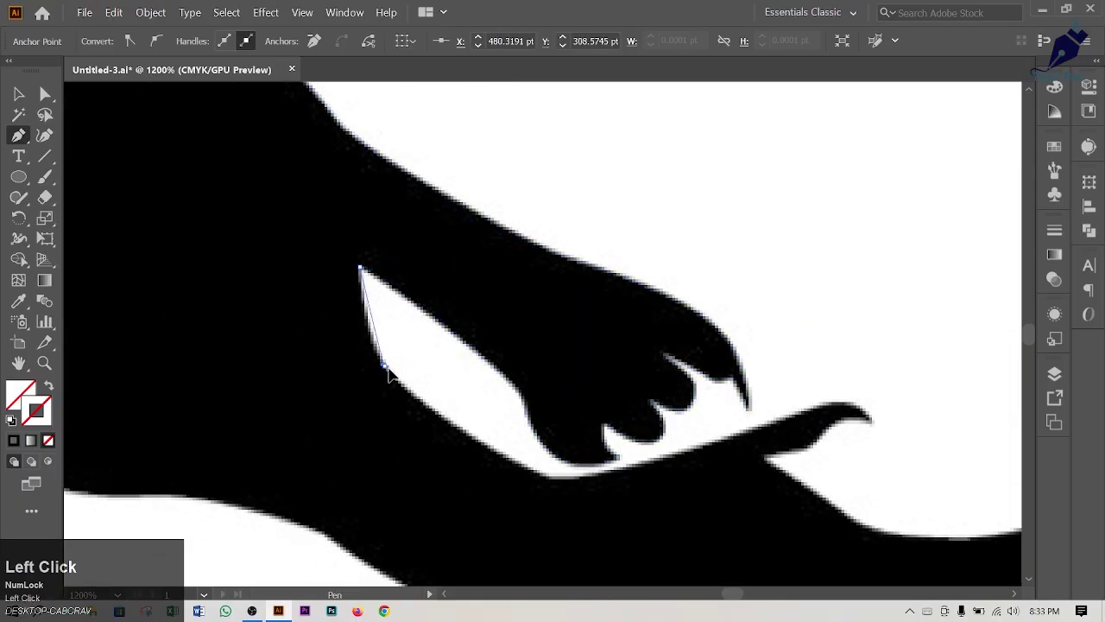
pyautogui.moveTo(544, 476)
pyautogui.mouseDown()
pyautogui.moveTo(593, 486)
pyautogui.moveTo(547, 482)
pyautogui.mouseUp()
# Trace the upper edge and hooked tip of the claw beneath the foot, returning along its underside to the tail
pyautogui.moveTo(830, 404); pyautogui.dragTo(842, 376)
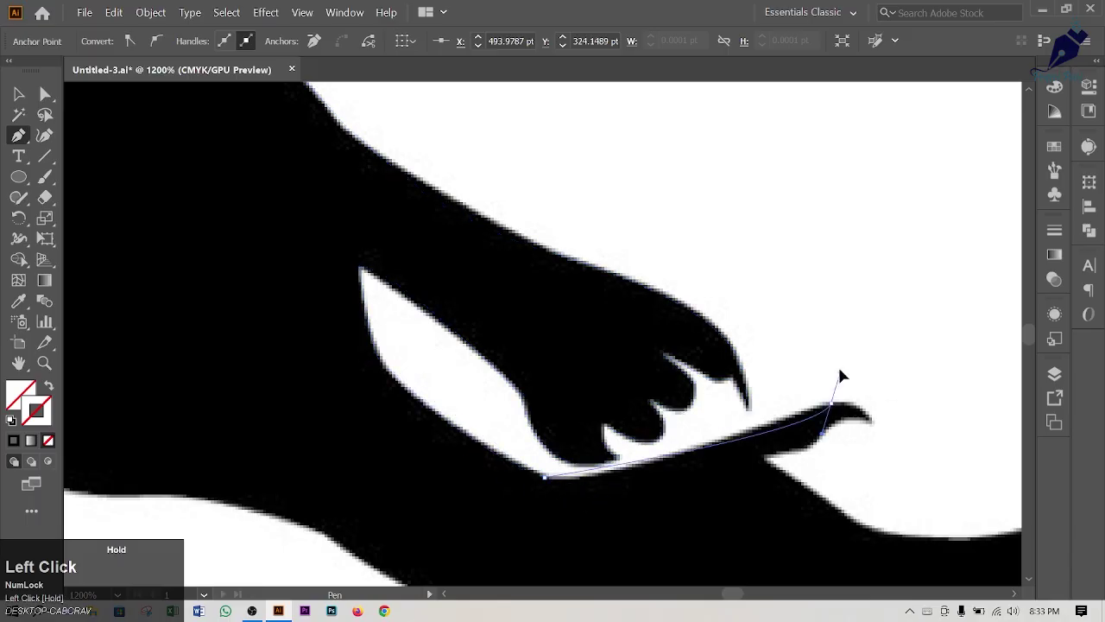
pyautogui.moveTo(945, 349); pyautogui.dragTo(896, 324)
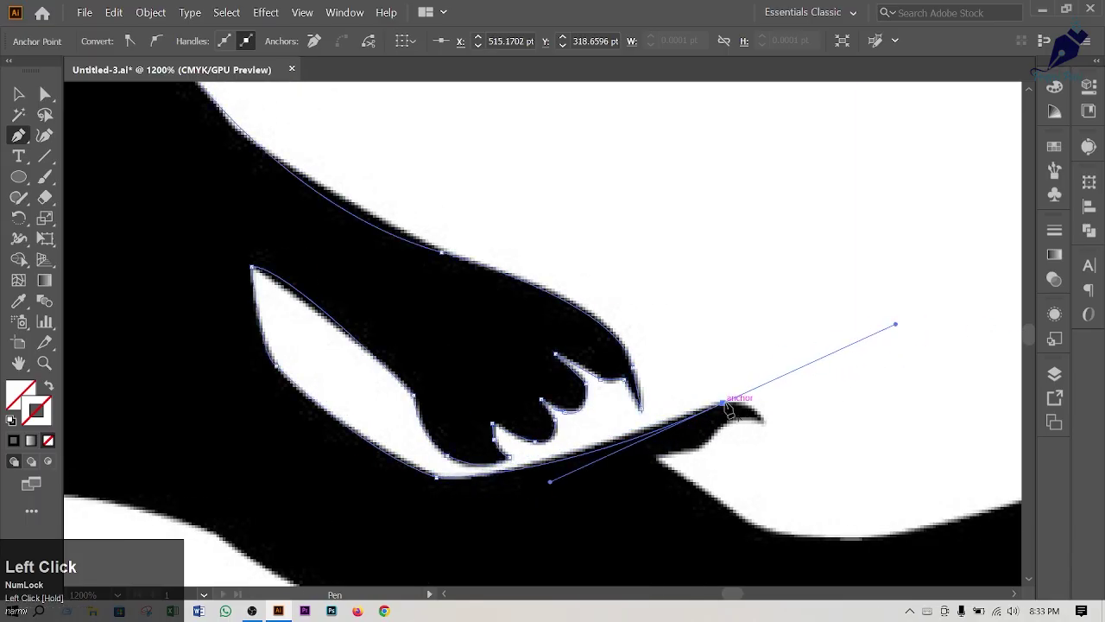
pyautogui.click(724, 404)
pyautogui.click(764, 420)
pyautogui.moveTo(765, 420); pyautogui.dragTo(659, 458)
pyautogui.click(764, 420)
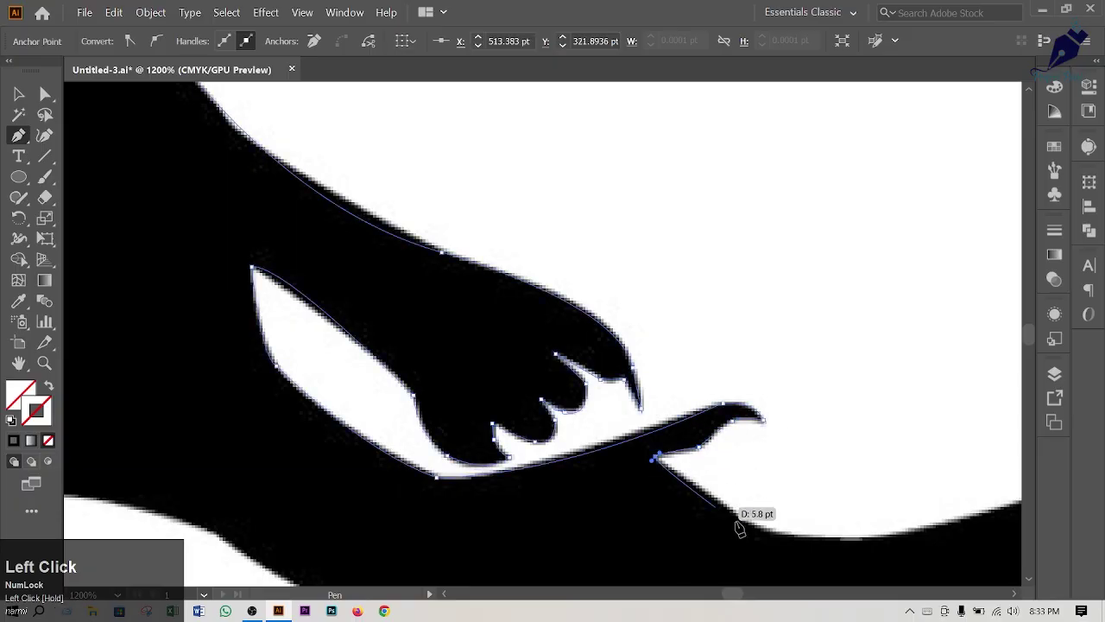
# Trace the tail's upper edge from the lower claw over its raised bend to the base of the leaf-shaped tip
pyautogui.click(762, 530)
pyautogui.click(904, 535)
pyautogui.moveTo(975, 527); pyautogui.dragTo(339, 527)
pyautogui.scroll(-3, 449, 499)
pyautogui.moveTo(663, 383); pyautogui.dragTo(795, 303)
pyautogui.hotkey('ctrl', 'z')
pyautogui.moveTo(613, 409); pyautogui.dragTo(699, 347)
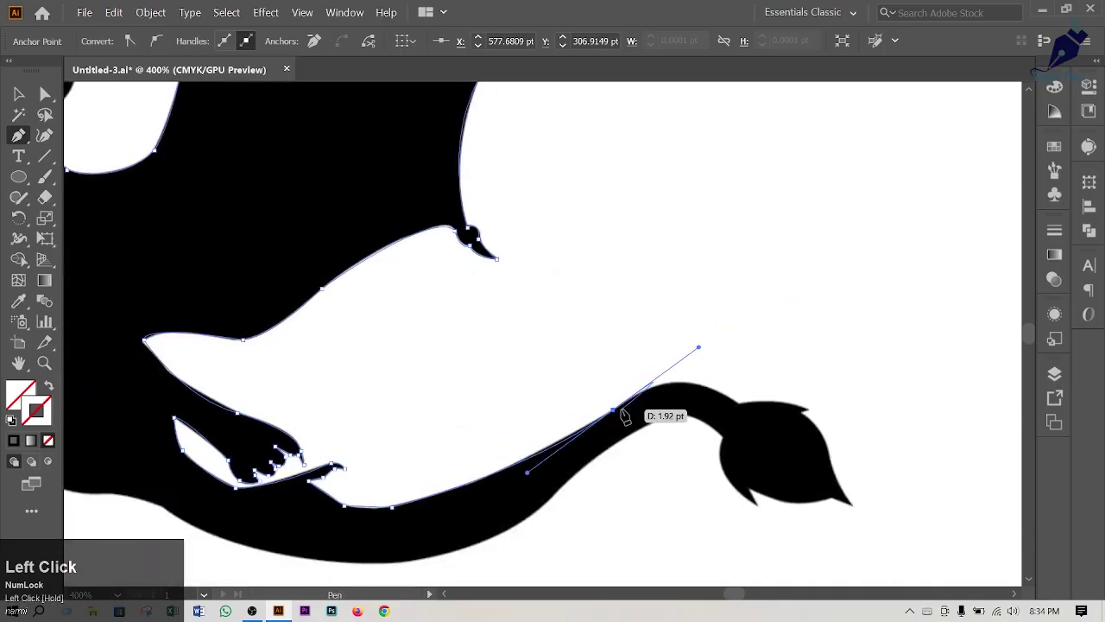
pyautogui.click(613, 410)
pyautogui.moveTo(738, 405); pyautogui.dragTo(804, 461)
pyautogui.click(737, 407)
# Trace the upper barb of the tail's leaf-shaped tip and its outer side down toward the end point
pyautogui.moveTo(806, 408); pyautogui.dragTo(838, 427)
pyautogui.click(806, 410)
pyautogui.click(800, 414)
pyautogui.click(851, 506)
pyautogui.hotkey('ctrl', 'z')
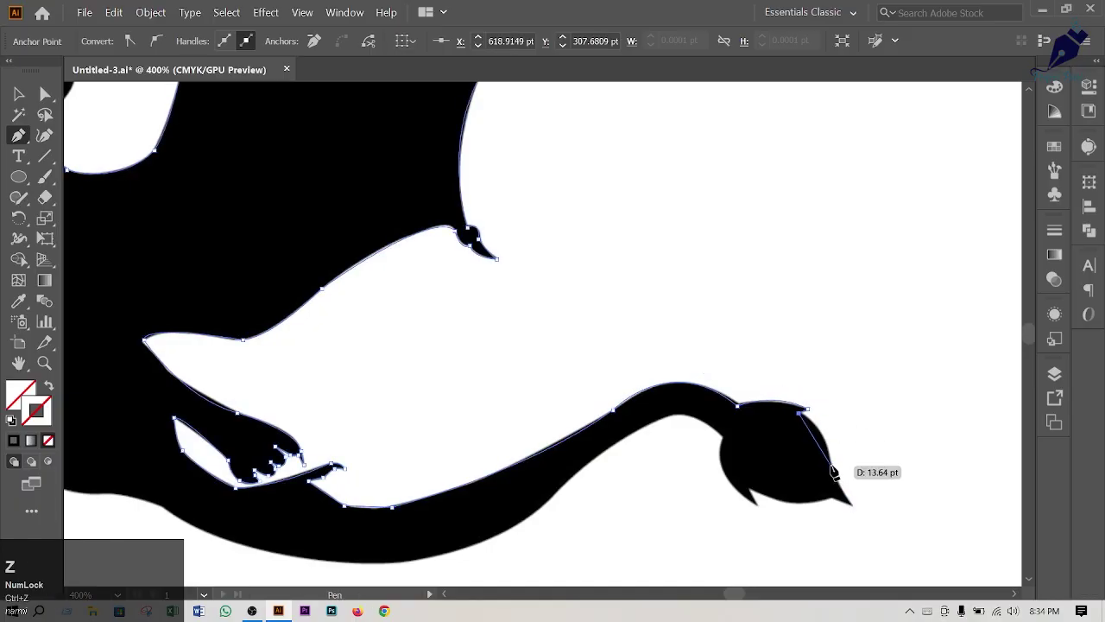
pyautogui.click(831, 464)
pyautogui.hotkey('ctrl', 'z')
pyautogui.moveTo(832, 466); pyautogui.dragTo(810, 510)
pyautogui.click(833, 466)
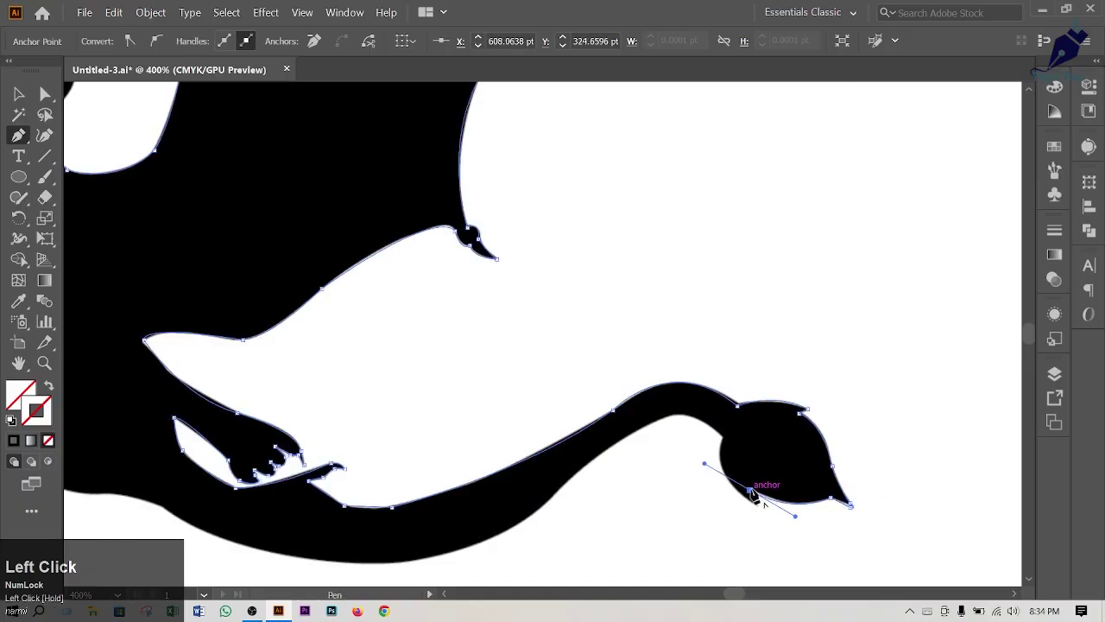
# Trace the lower barb and inner side of the tail's leaf-shaped tip, continuing along the underside of the raised bend to the tail's low stretch
pyautogui.moveTo(749, 491); pyautogui.dragTo(762, 509)
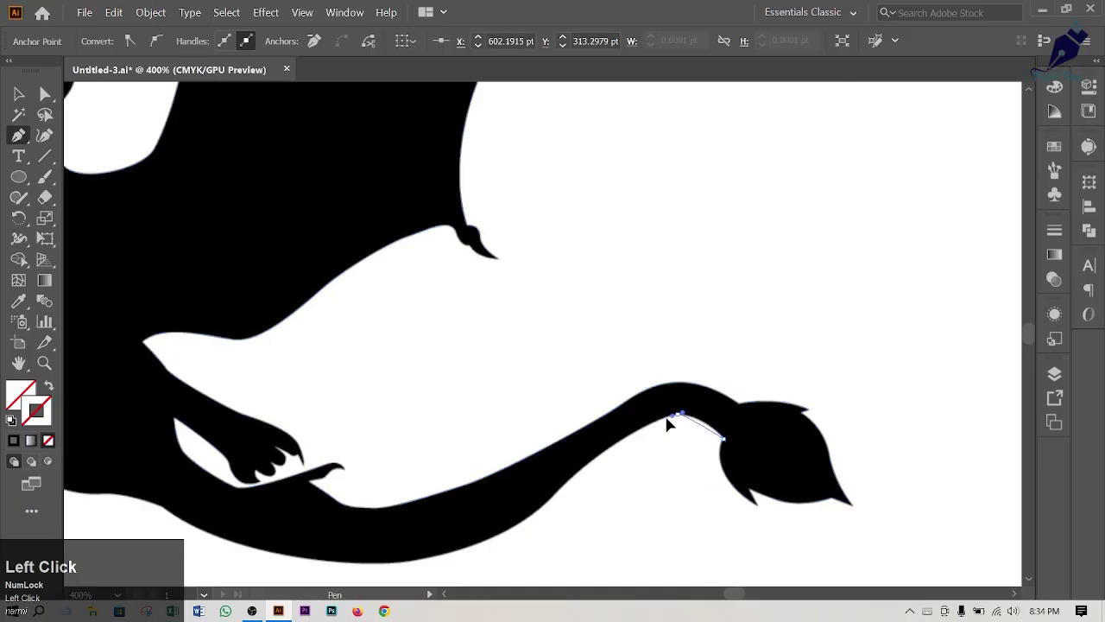
pyautogui.moveTo(677, 415); pyautogui.dragTo(678, 426)
pyautogui.click(677, 415)
pyautogui.moveTo(578, 470); pyautogui.dragTo(756, 393)
pyautogui.click(578, 471)
pyautogui.moveTo(679, 435); pyautogui.dragTo(630, 450)
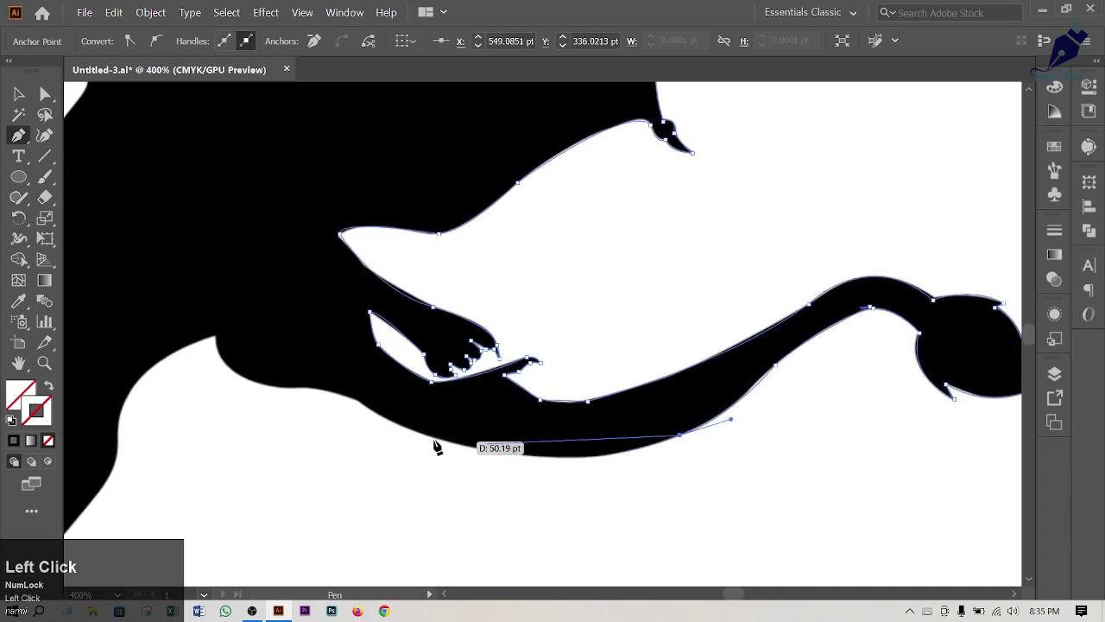
# Trace the tail's remaining lower edge to the notch at the body, continuing along the lower wing's rear edge to its first claw
pyautogui.moveTo(390, 421); pyautogui.dragTo(308, 389)
pyautogui.moveTo(205, 275); pyautogui.dragTo(205, 275)
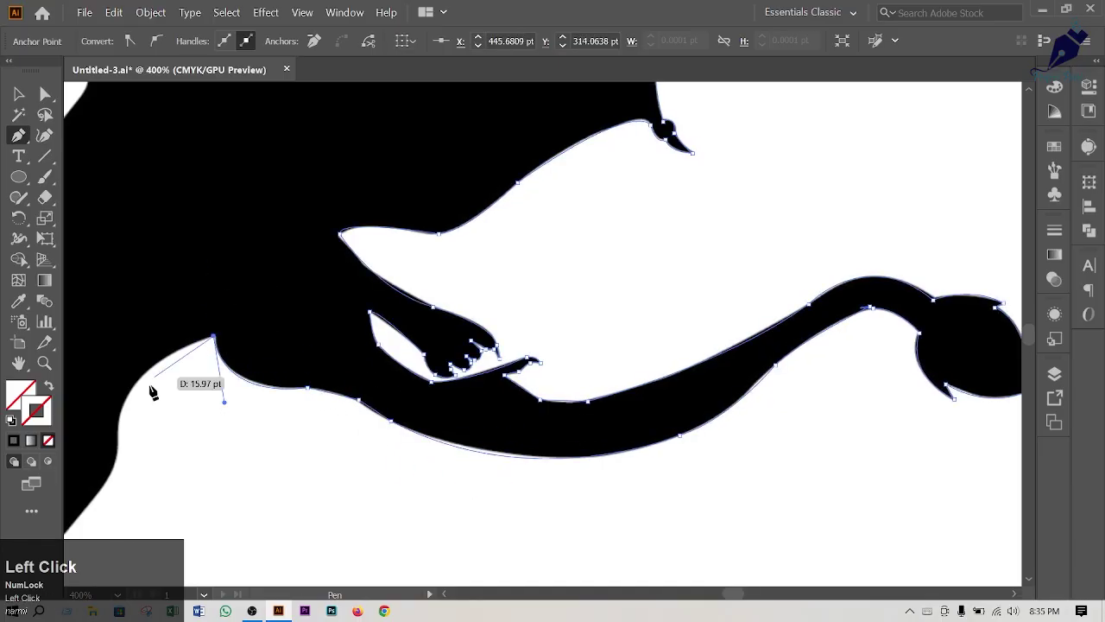
pyautogui.moveTo(119, 436); pyautogui.dragTo(619, 213)
pyautogui.moveTo(446, 425); pyautogui.dragTo(476, 488)
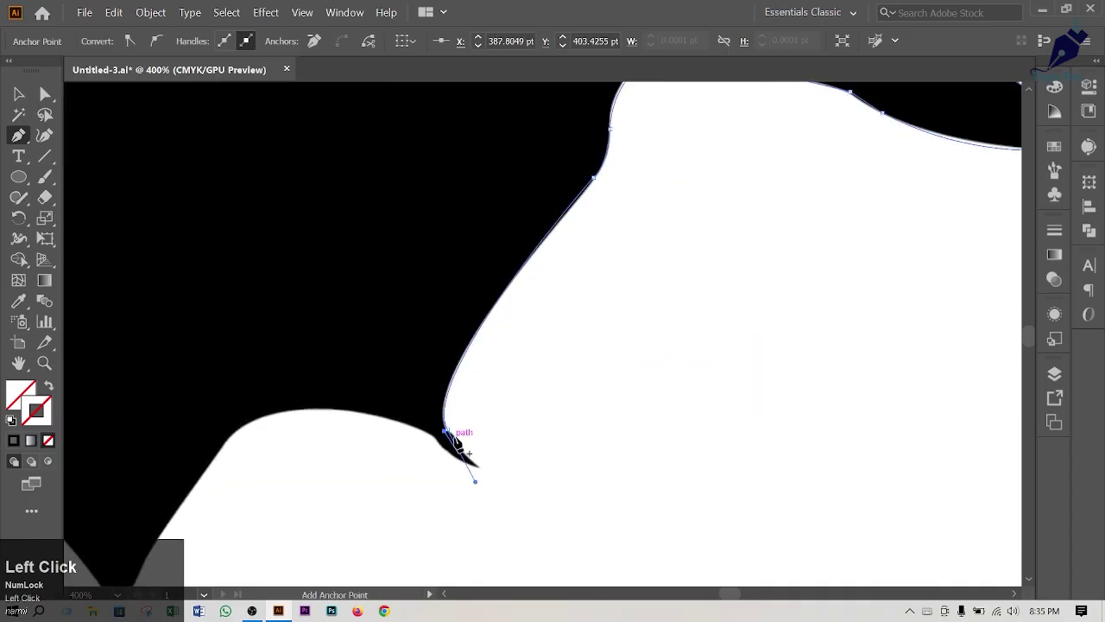
pyautogui.hotkey('ctrl', 'z')
pyautogui.click(448, 429)
# Trace around the lower wing's first claw and along the arched membrane edge to its outer bend, leaving a corner anchor there
pyautogui.click(456, 445)
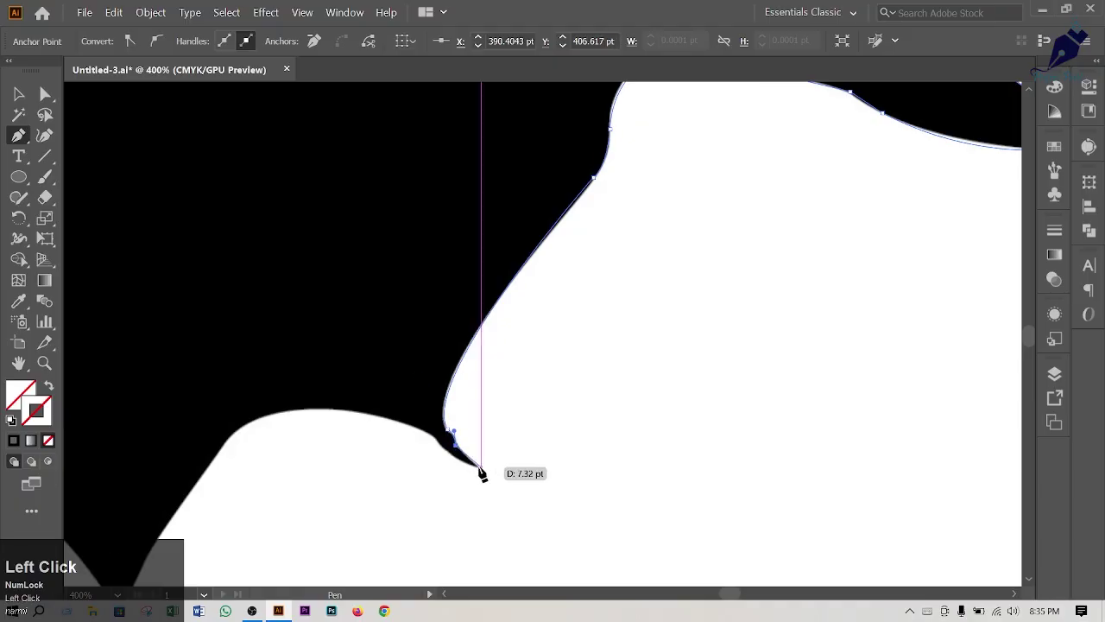
pyautogui.click(480, 467)
pyautogui.moveTo(451, 460); pyautogui.dragTo(309, 421)
pyautogui.moveTo(227, 437); pyautogui.dragTo(228, 448)
pyautogui.moveTo(150, 514); pyautogui.dragTo(150, 514)
pyautogui.click(227, 440)
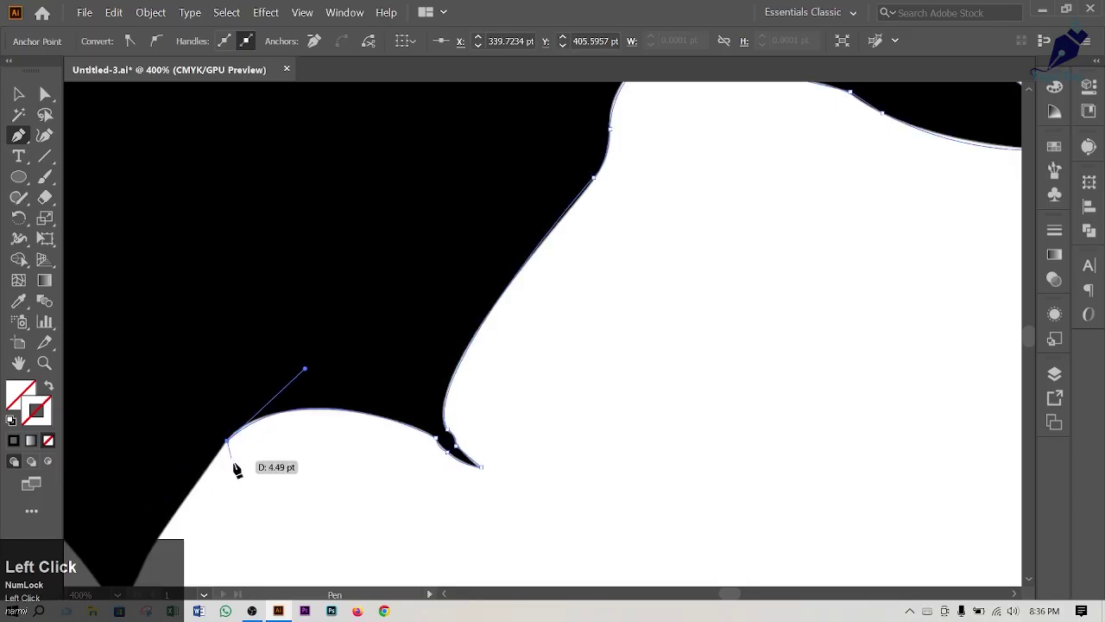
# Trace the membrane edge from the bend down to the lower wing's second claw and all around that claw
pyautogui.moveTo(234, 461); pyautogui.dragTo(533, 282)
pyautogui.moveTo(424, 423)
pyautogui.mouseDown()
pyautogui.moveTo(422, 457)
pyautogui.moveTo(412, 429)
pyautogui.mouseUp()
pyautogui.click(424, 437)
pyautogui.click(423, 485)
pyautogui.click(407, 455)
pyautogui.click(407, 436)
pyautogui.click(408, 421)
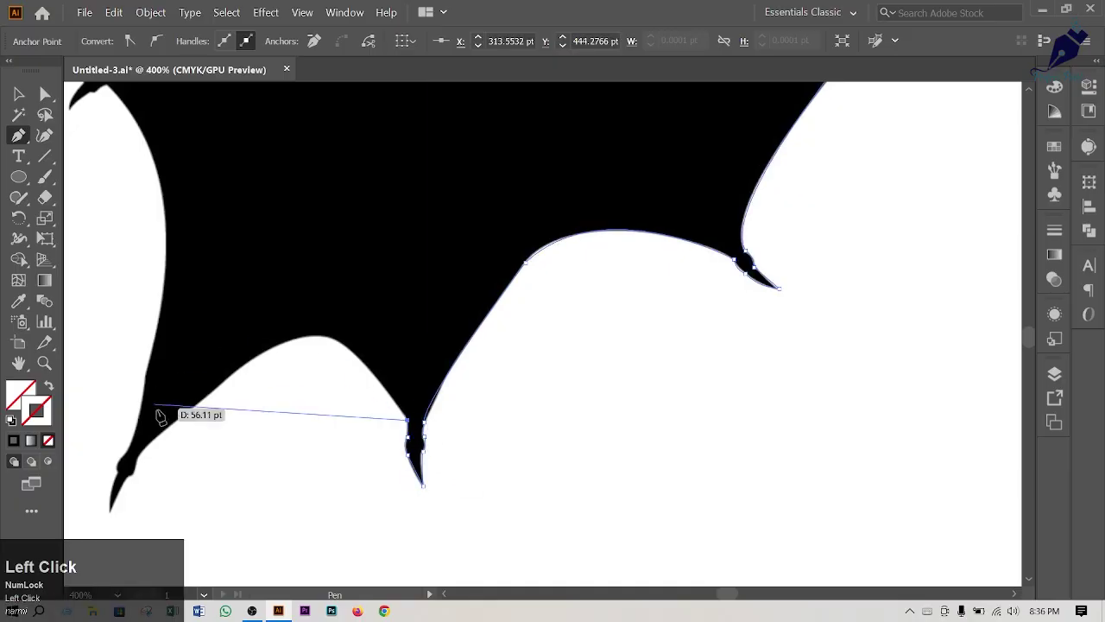
# Trace the arched membrane edge between the second and third claws and the outline of the third claw
pyautogui.moveTo(307, 335); pyautogui.dragTo(264, 351)
pyautogui.click(307, 335)
pyautogui.moveTo(147, 447); pyautogui.dragTo(434, 559)
pyautogui.click(559, 447)
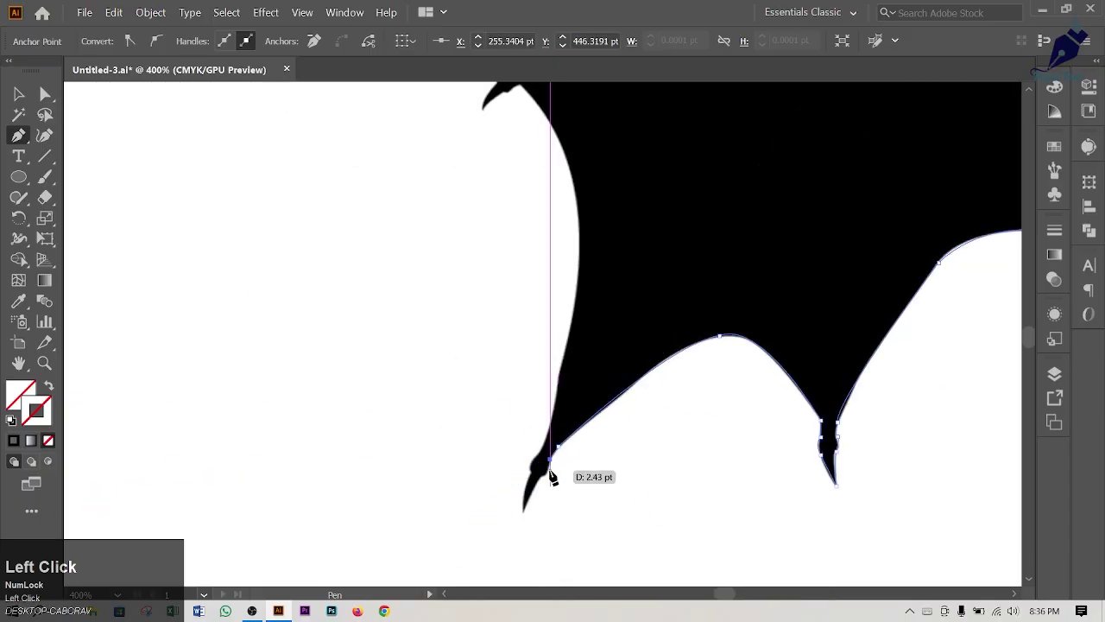
pyautogui.click(550, 459)
pyautogui.moveTo(541, 477); pyautogui.dragTo(554, 444)
pyautogui.click(540, 478)
pyautogui.click(541, 452)
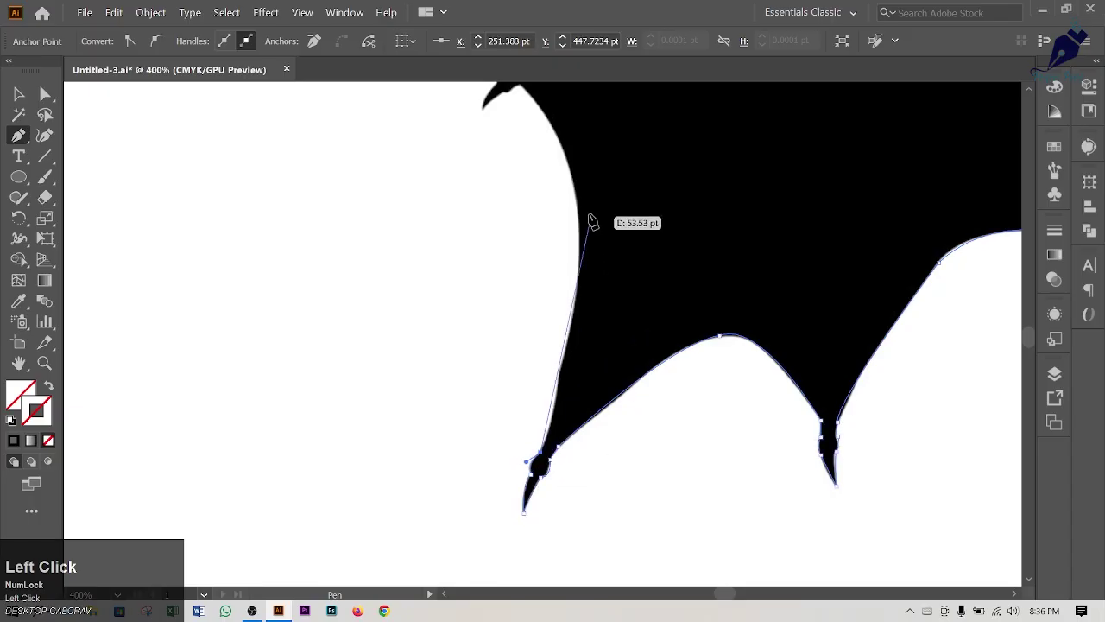
# Trace the lower wing's curved outer edge from the third claw up toward the wingtip, undoing the misplaced point
pyautogui.moveTo(556, 376); pyautogui.dragTo(554, 363)
pyautogui.click(557, 377)
pyautogui.scroll(5, 523, 161)
pyautogui.moveTo(557, 162); pyautogui.dragTo(443, 518)
pyautogui.hotkey('ctrl', '0')
pyautogui.scroll(3, 366, 366)
pyautogui.hotkey('ctrl', 'z')
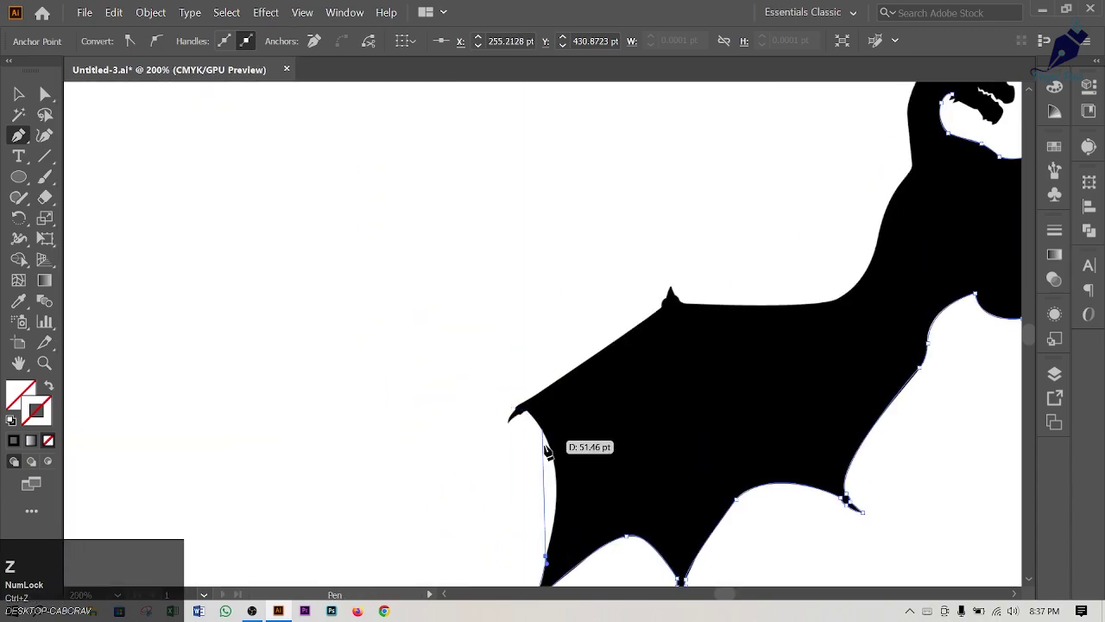
pyautogui.moveTo(555, 478); pyautogui.dragTo(548, 465)
pyautogui.click(555, 478)
# Trace the small wingtip claw, the lower wing's straight leading edge and the spike at its joint
pyautogui.moveTo(525, 408)
pyautogui.mouseDown()
pyautogui.moveTo(558, 417)
pyautogui.moveTo(513, 420)
pyautogui.mouseUp()
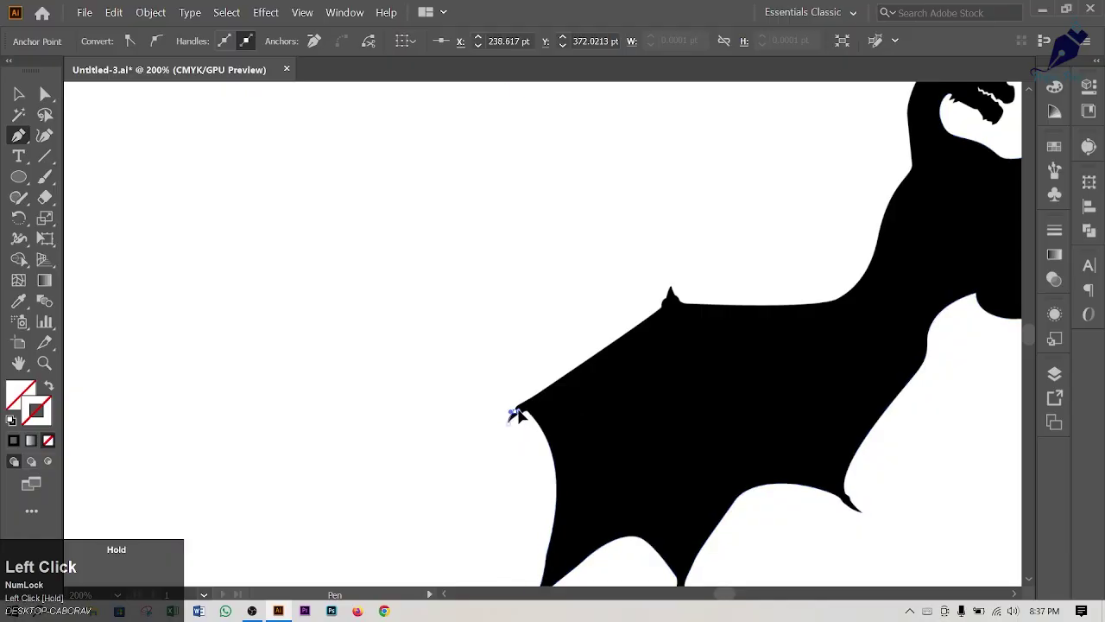
pyautogui.moveTo(667, 301); pyautogui.dragTo(707, 303)
pyautogui.click(690, 302)
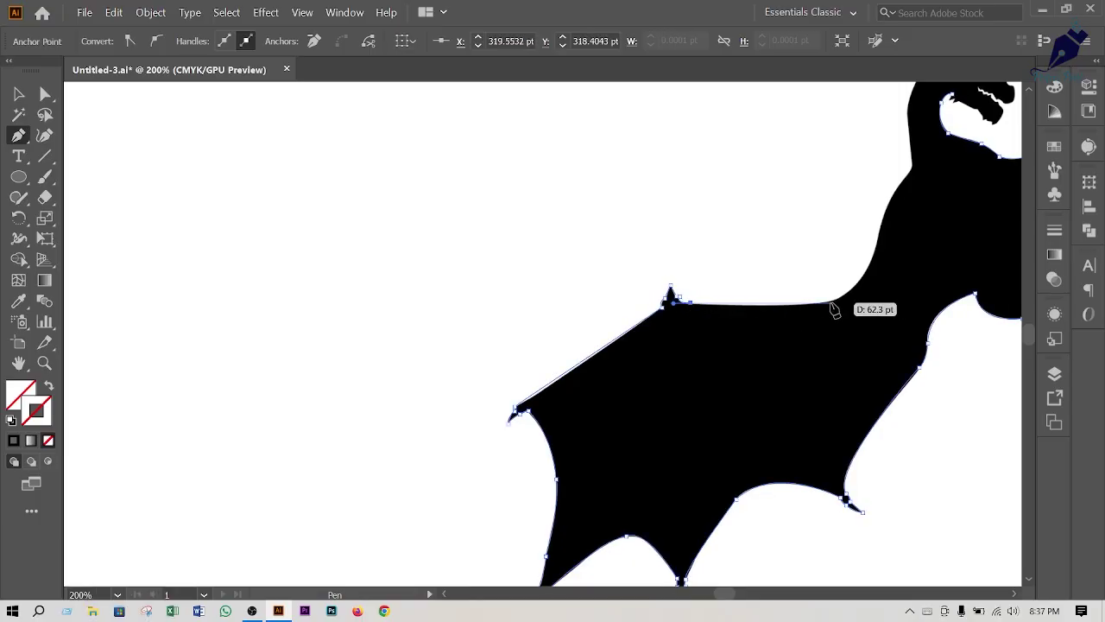
# Trace the wing's upper edge from the joint spike to the body and curve up the shoulder, ending on a corner anchor
pyautogui.click(831, 305)
pyautogui.moveTo(834, 308); pyautogui.dragTo(484, 420)
pyautogui.scroll(2, 485, 414)
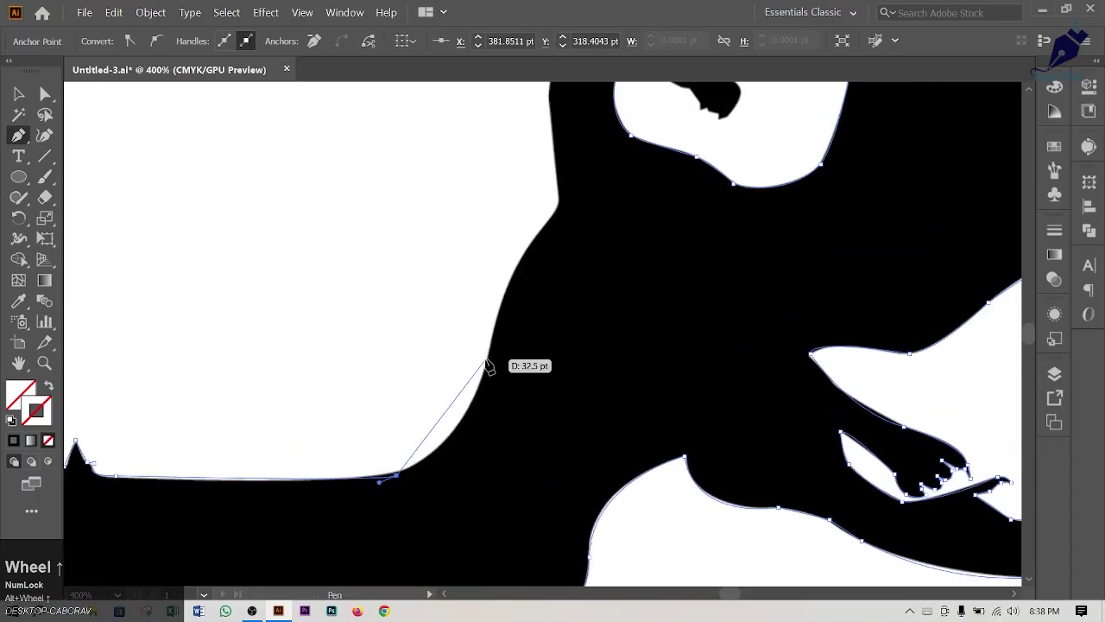
pyautogui.moveTo(488, 359); pyautogui.dragTo(527, 249)
pyautogui.hotkey('ctrl', 'z')
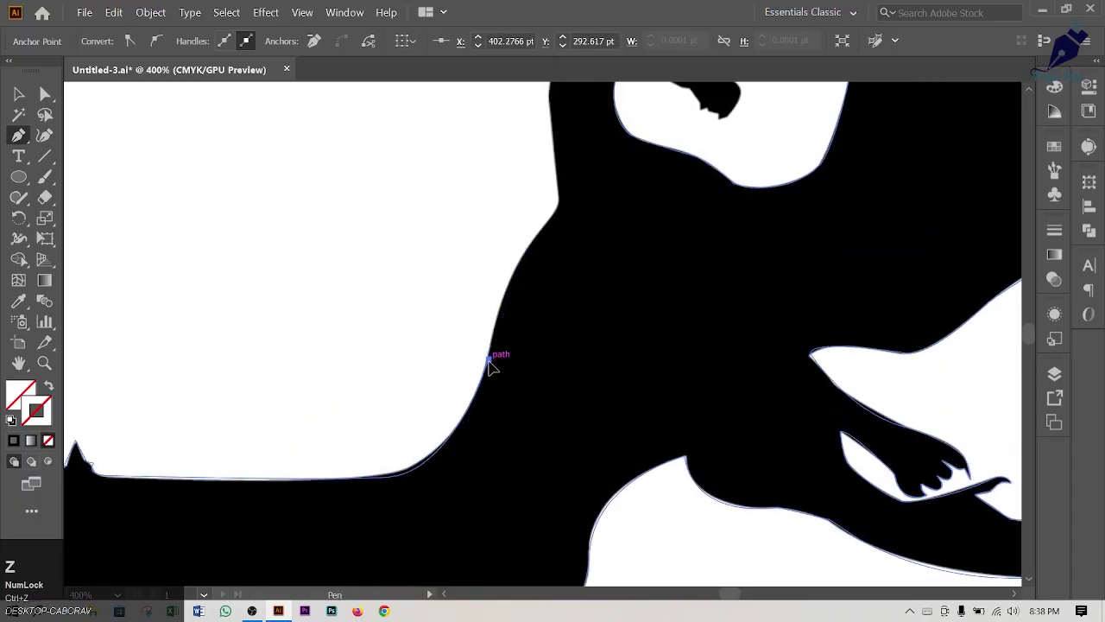
pyautogui.click(489, 360)
# Trace from the shoulder to the kink at the neck's base and up the back of the neck to the head spines
pyautogui.moveTo(557, 207); pyautogui.dragTo(626, 131)
pyautogui.click(557, 208)
pyautogui.scroll(3, 557, 209)
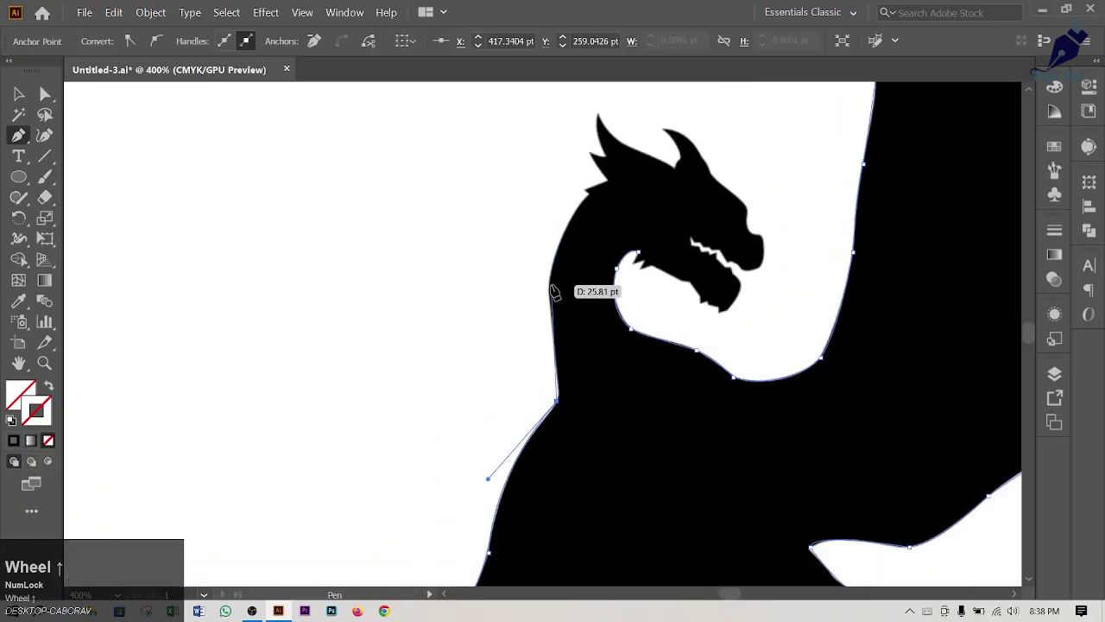
pyautogui.click(549, 288)
pyautogui.moveTo(588, 196); pyautogui.dragTo(616, 177)
pyautogui.click(588, 195)
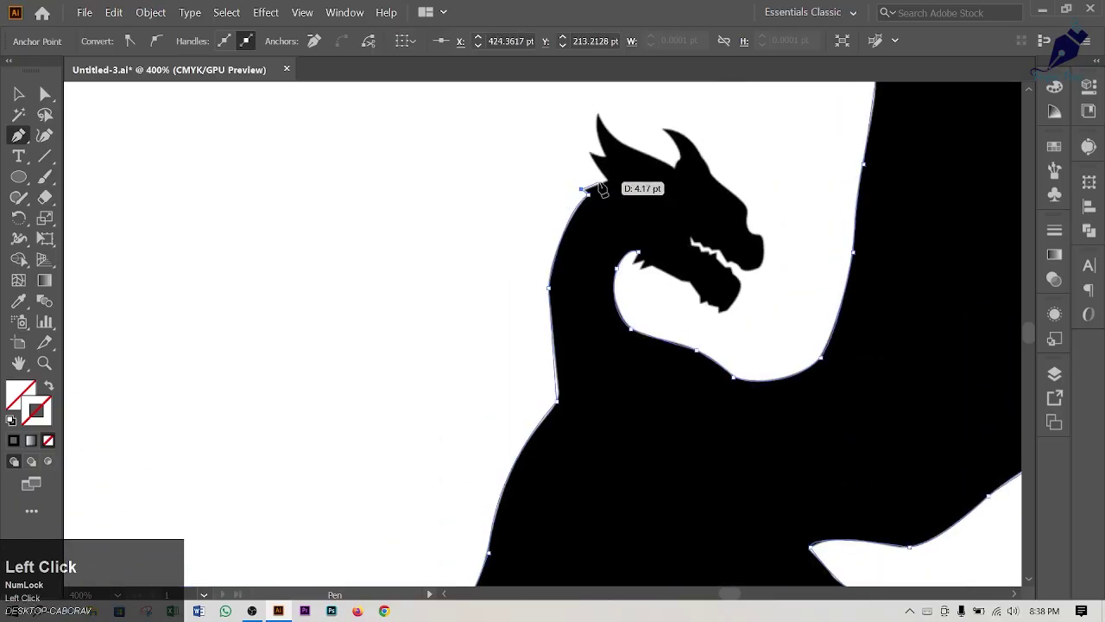
# Trace the pointed spines at the back of the head and the crown up to the base of the front horn
pyautogui.click(606, 181)
pyautogui.click(589, 154)
pyautogui.click(596, 115)
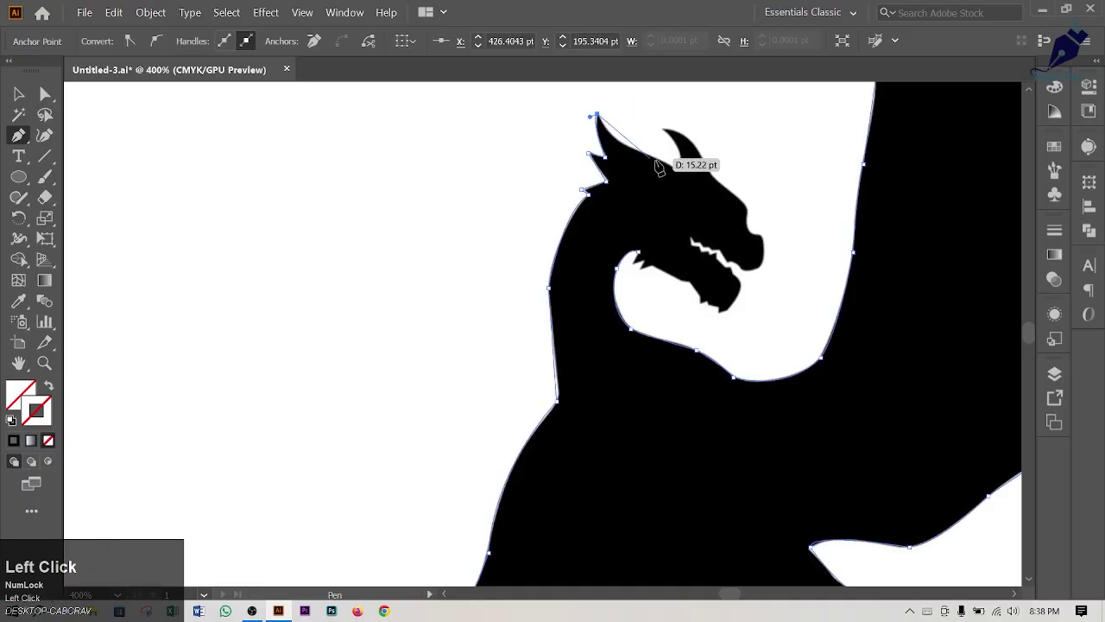
pyautogui.click(631, 148)
pyautogui.click(671, 164)
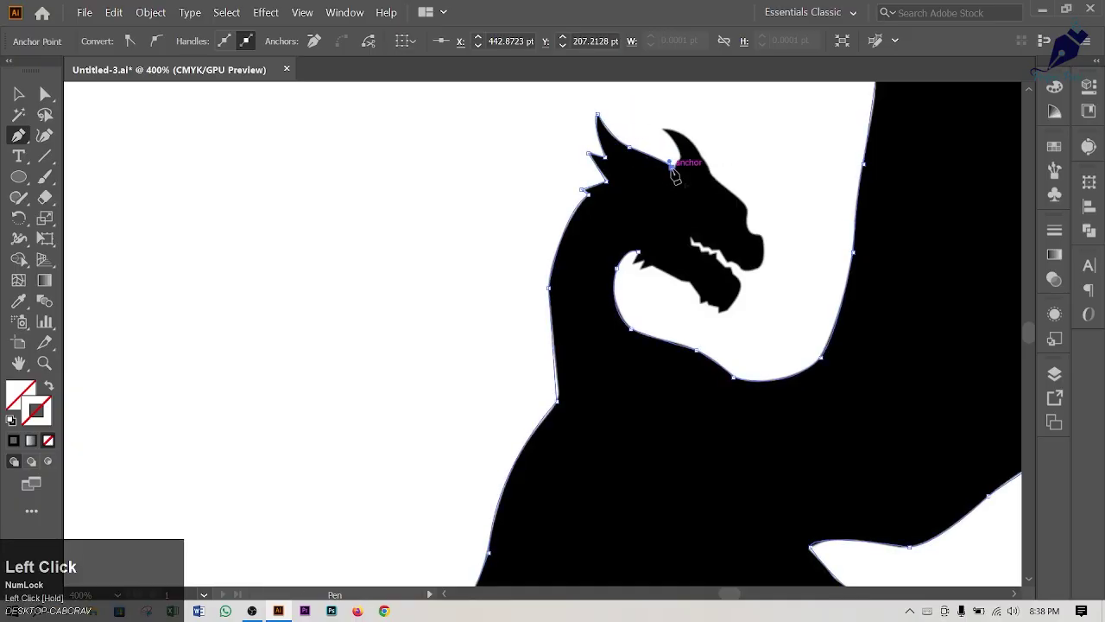
# Trace the curved front horn, the brow and the forehead slope down to the snout
pyautogui.moveTo(664, 128); pyautogui.dragTo(709, 177)
pyautogui.click(702, 156)
pyautogui.click(709, 173)
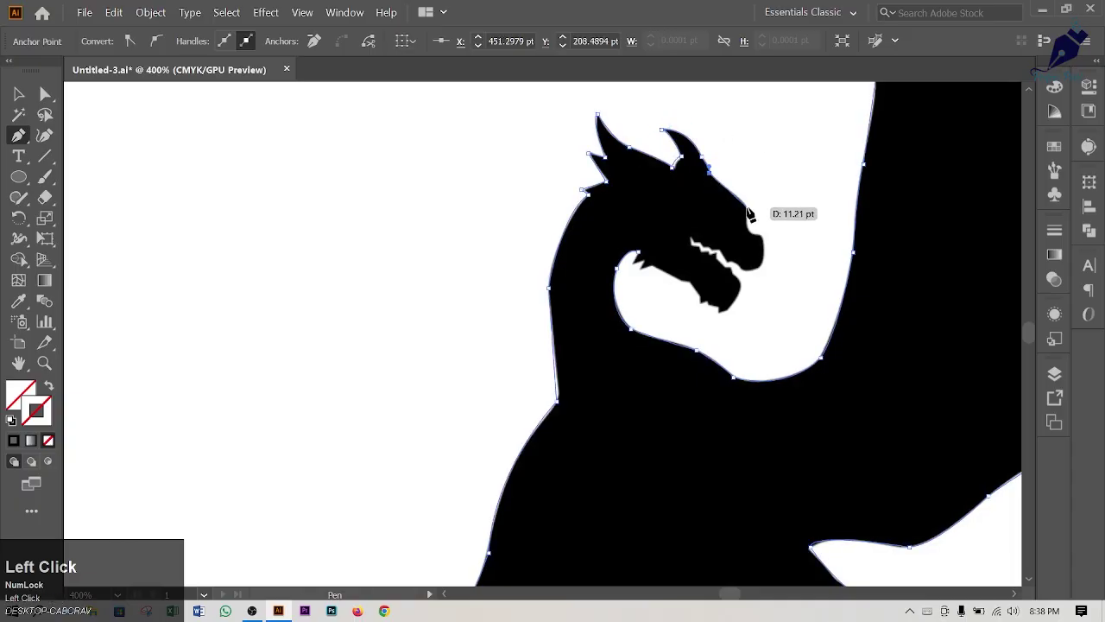
pyautogui.click(747, 207)
# Trace the dragon's rounded nose and the underside of the upper jaw's tip
pyautogui.moveTo(758, 234); pyautogui.dragTo(755, 290)
pyautogui.click(758, 234)
pyautogui.click(759, 267)
pyautogui.scroll(3, 754, 276)
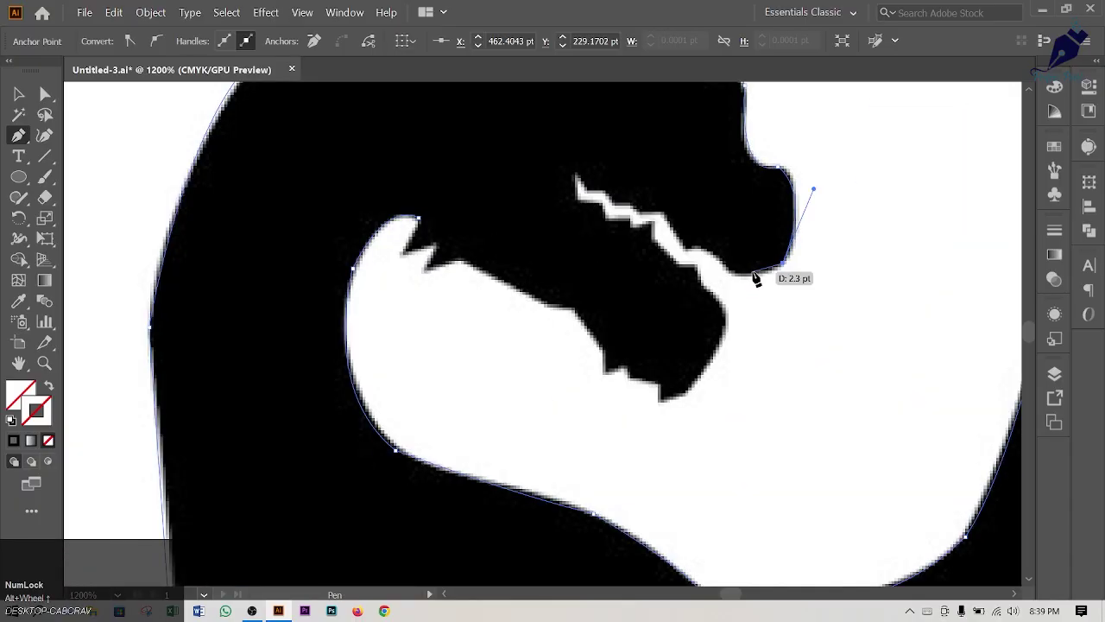
pyautogui.scroll(-2, 726, 289)
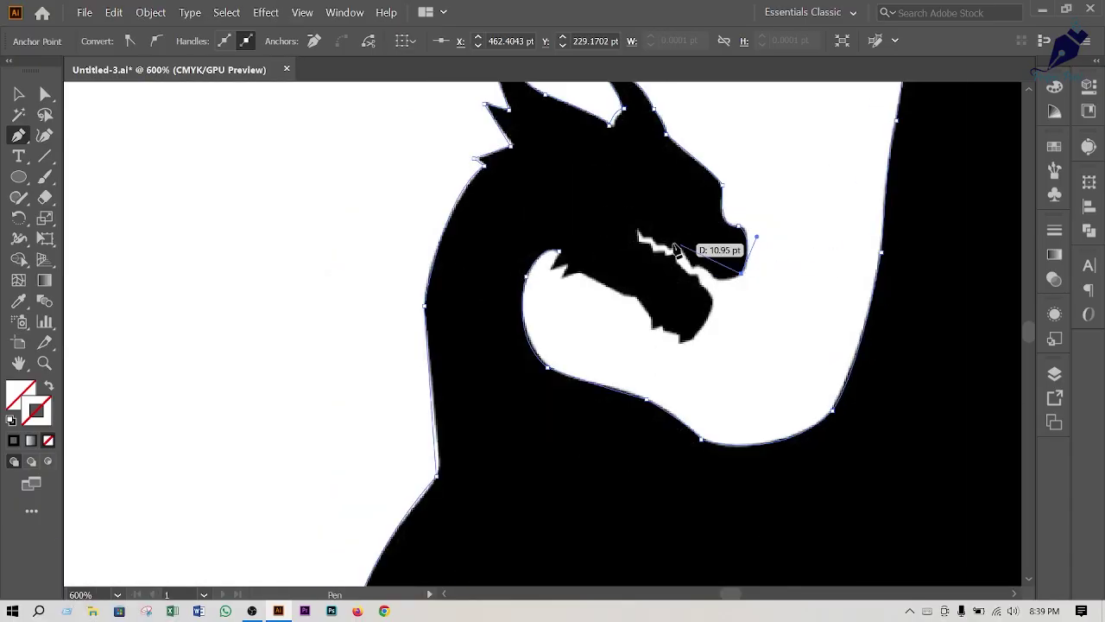
pyautogui.scroll(2, 676, 249)
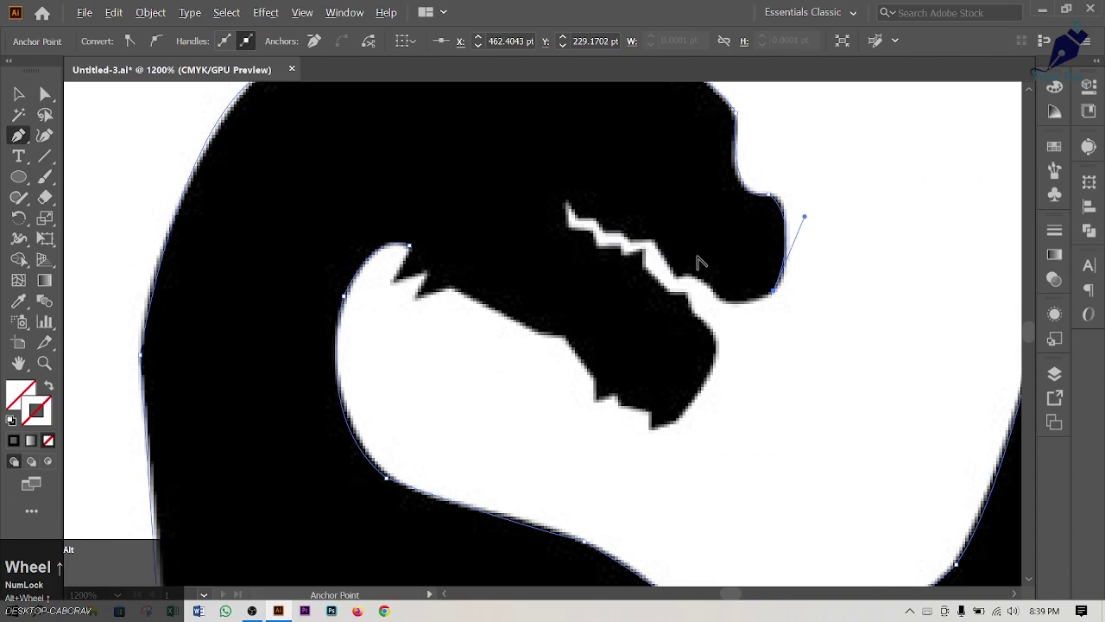
pyautogui.click(723, 304)
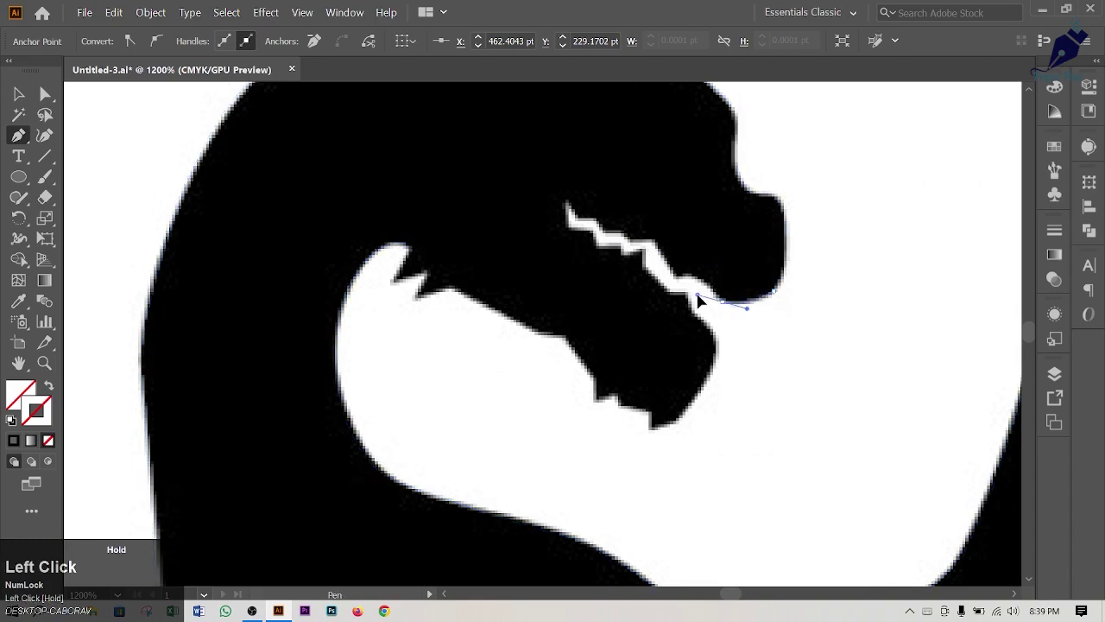
pyautogui.moveTo(699, 300); pyautogui.dragTo(700, 300)
# Trace the upper jaw's jagged lip line from the jaw tip to the inner corner of the mouth
pyautogui.scroll(3, 700, 300)
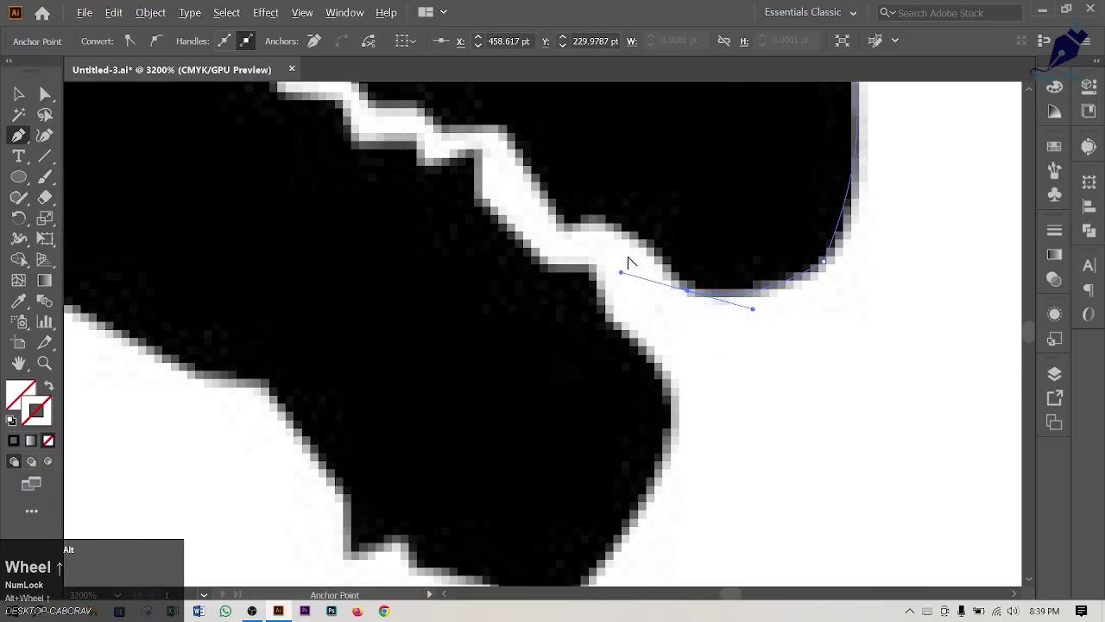
pyautogui.scroll(-2, 628, 262)
pyautogui.scroll(-1, 656, 268)
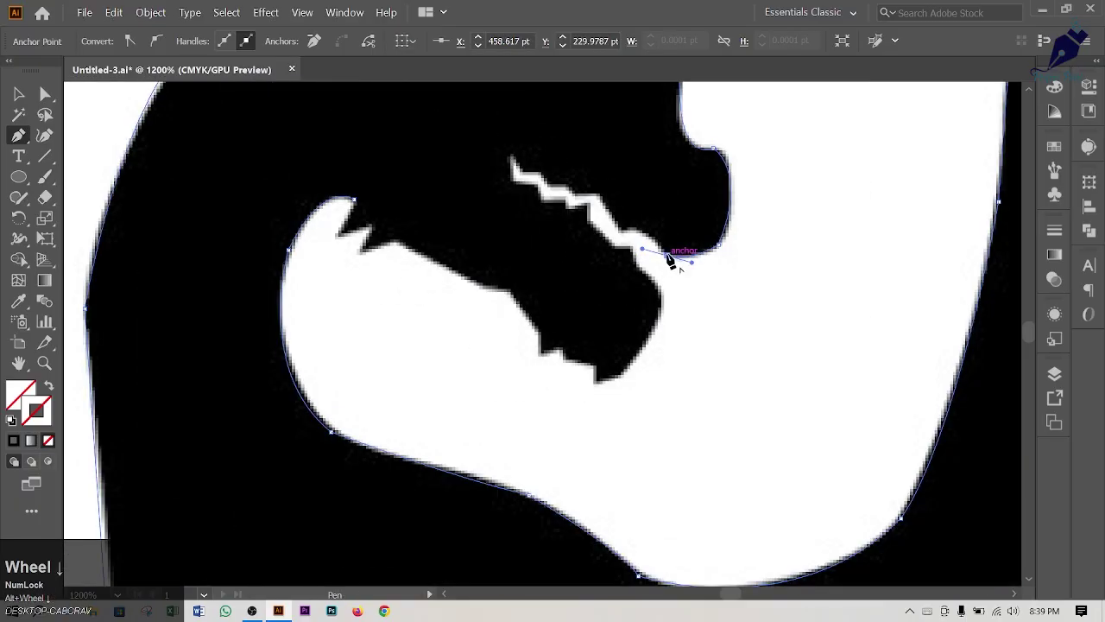
pyautogui.moveTo(671, 257); pyautogui.dragTo(594, 241)
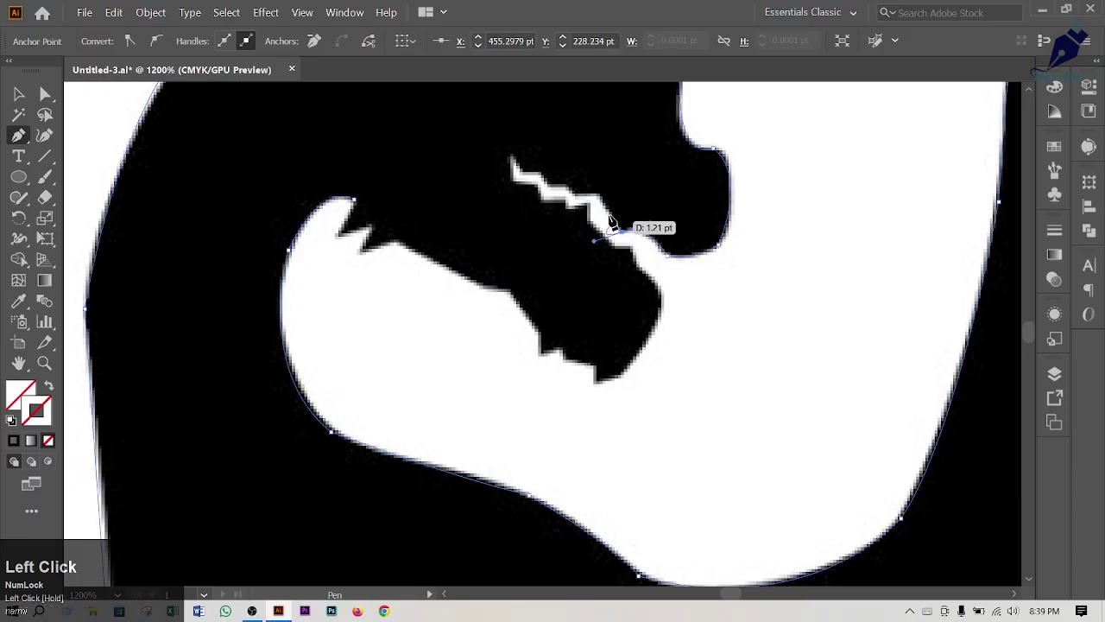
pyautogui.click(621, 233)
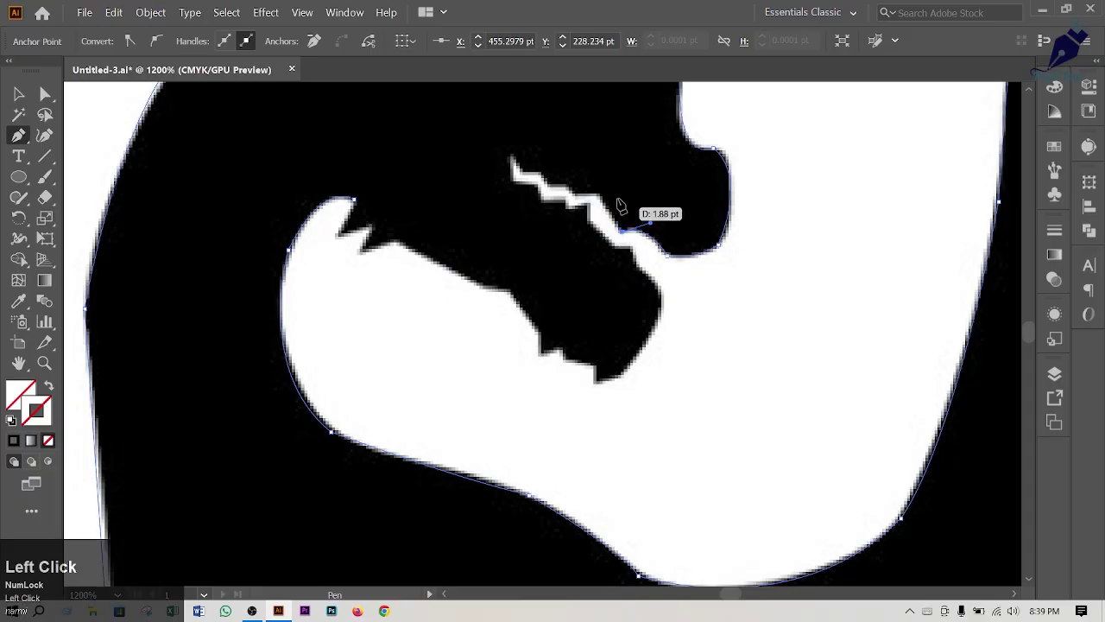
pyautogui.click(598, 197)
pyautogui.moveTo(598, 197); pyautogui.dragTo(563, 211)
pyautogui.click(512, 157)
# Trace the jagged lower edge of the mouth gap from the inner corner out toward the lower jaw's tip
pyautogui.click(513, 179)
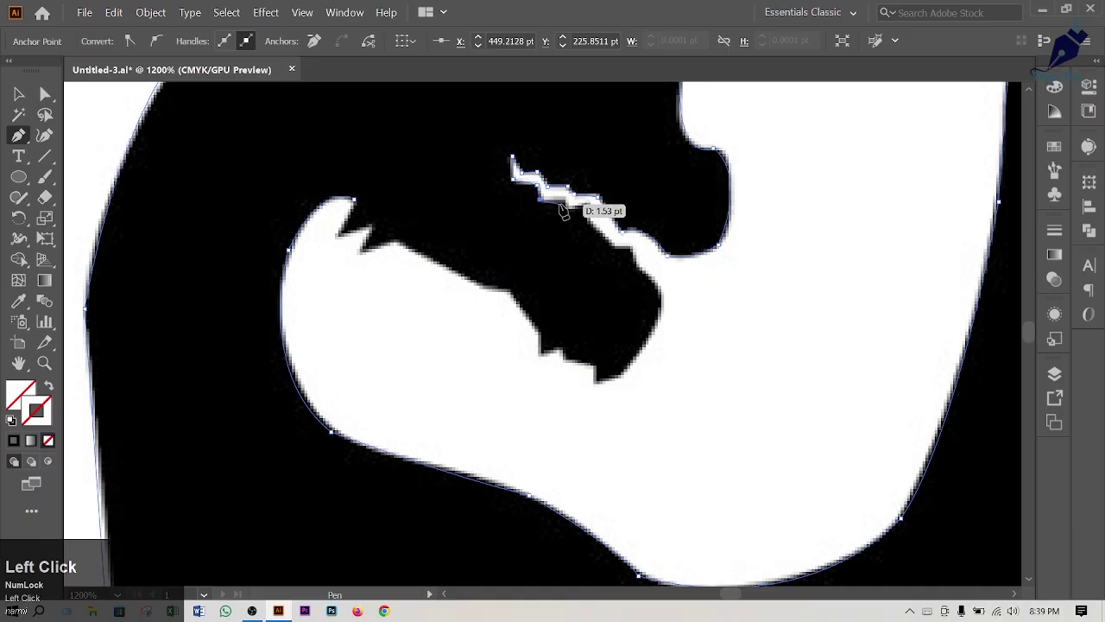
pyautogui.click(565, 199)
pyautogui.click(567, 208)
pyautogui.click(588, 205)
pyautogui.click(586, 221)
pyautogui.click(613, 246)
pyautogui.click(631, 247)
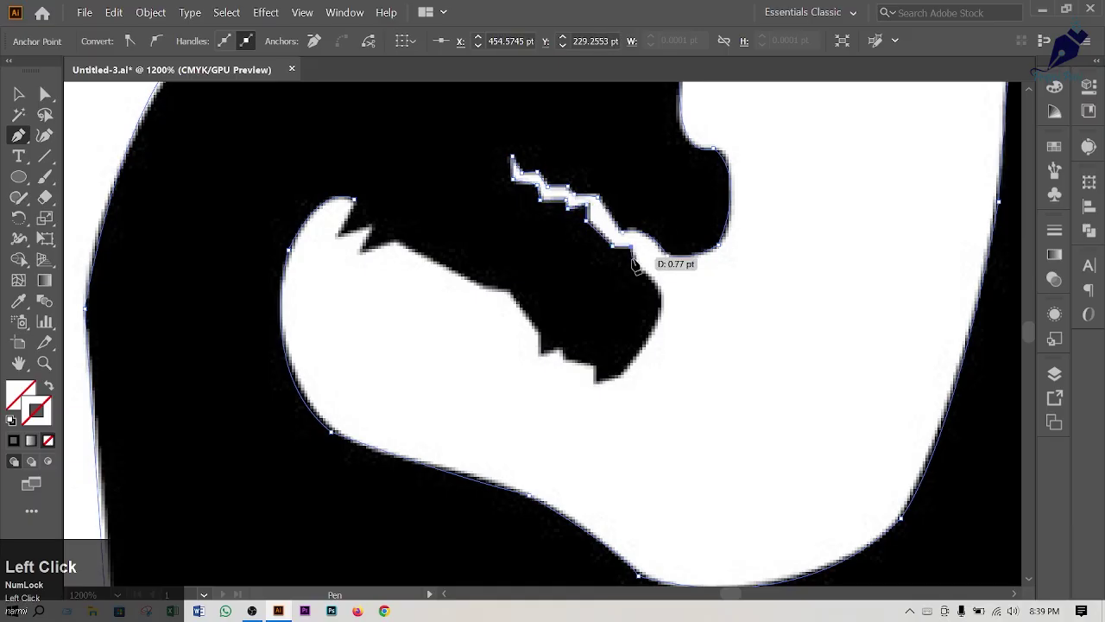
# Trace the rounded front of the lower jaw down to the point of the chin
pyautogui.click(634, 263)
pyautogui.click(658, 286)
pyautogui.moveTo(619, 376); pyautogui.dragTo(568, 424)
pyautogui.click(619, 376)
pyautogui.click(596, 381)
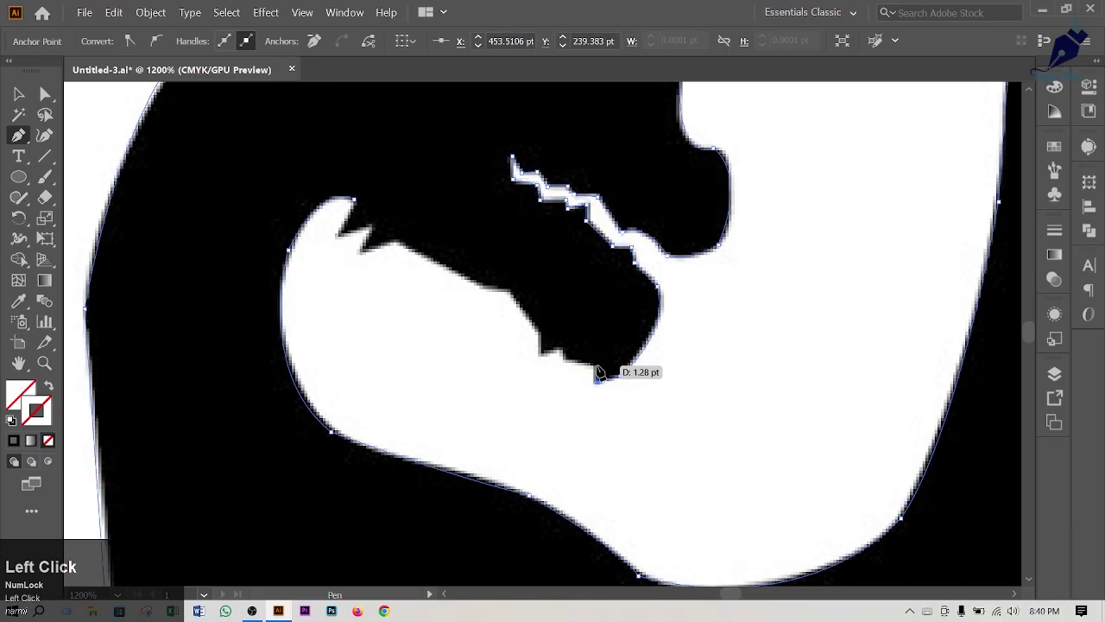
# Trace the jagged underside of the chin and the start of the lower jaw's straight edge with corner anchors
pyautogui.click(595, 364)
pyautogui.click(565, 361)
pyautogui.click(559, 350)
pyautogui.click(540, 355)
pyautogui.click(537, 331)
pyautogui.click(510, 290)
pyautogui.click(485, 289)
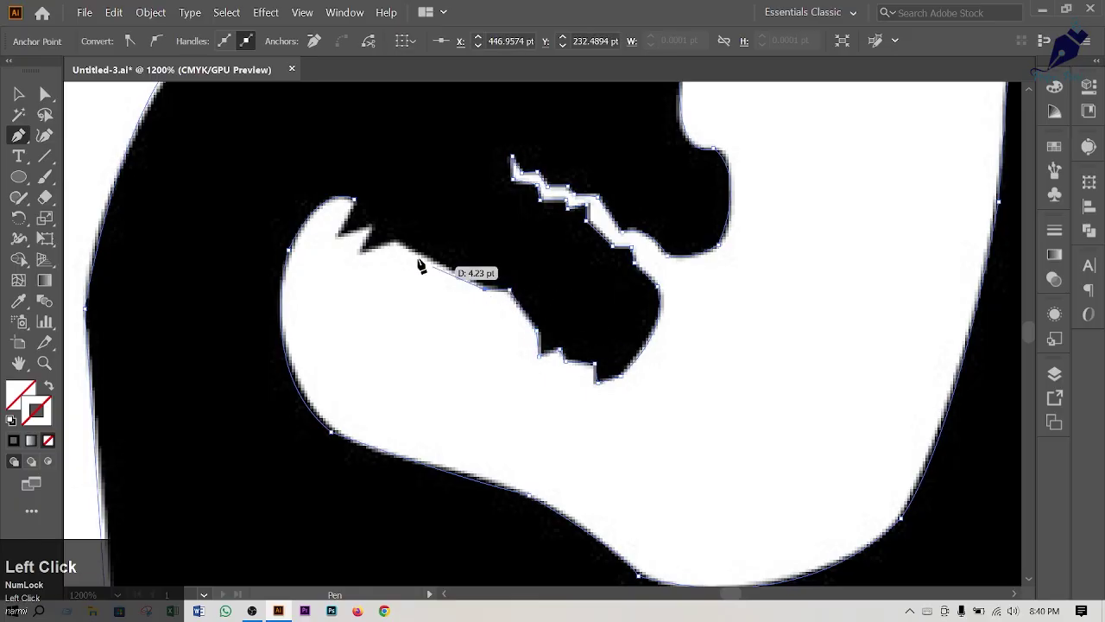
# Trace the rest of the lower jaw and the spikes at the throat, closing the dragon path at its starting anchor
pyautogui.click(397, 244)
pyautogui.click(361, 252)
pyautogui.click(371, 227)
pyautogui.click(339, 236)
pyautogui.click(354, 199)
pyautogui.scroll(-8, 432, 244)
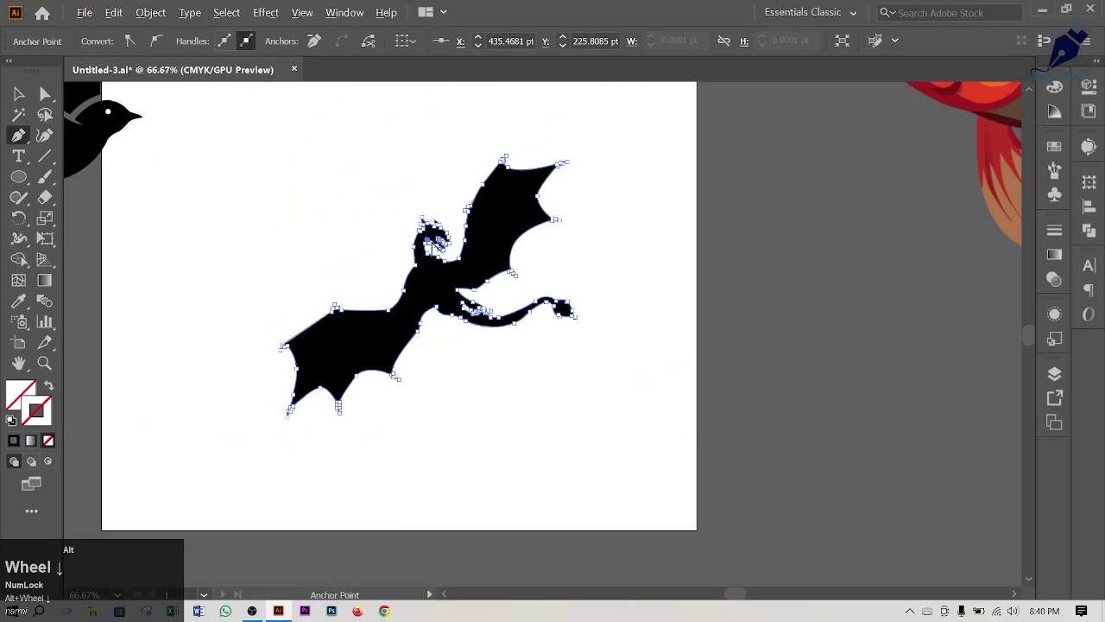
# Select the closed dragon outline and move it off the reference silhouette toward the artboard's upper-left area
pyautogui.press('v')
pyautogui.click(423, 284)
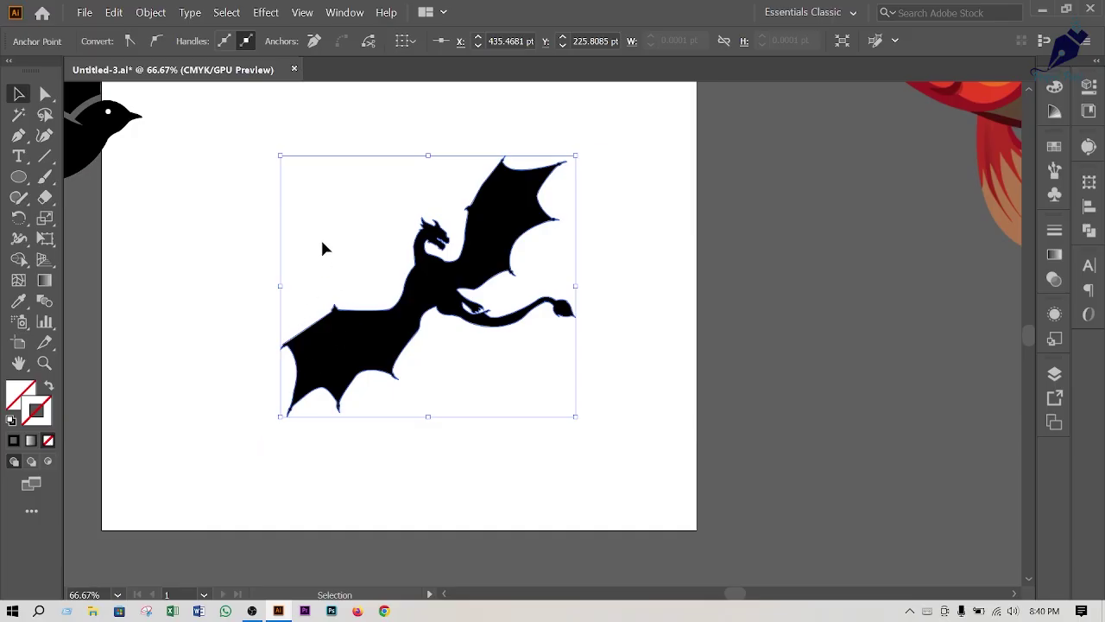
pyautogui.click(306, 189)
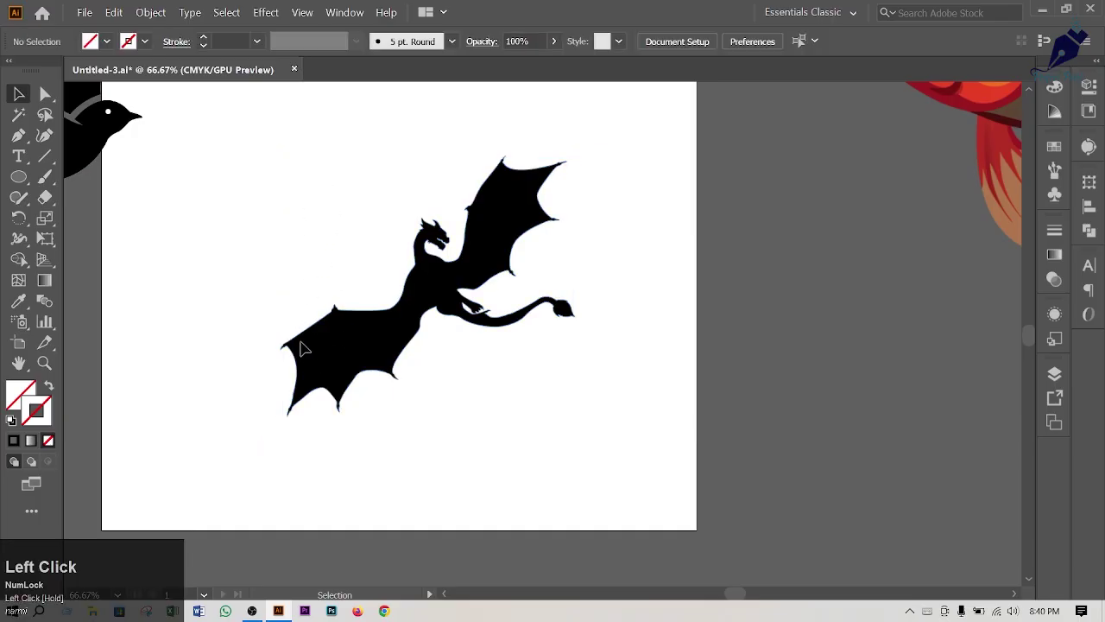
pyautogui.moveTo(301, 330); pyautogui.dragTo(132, 242)
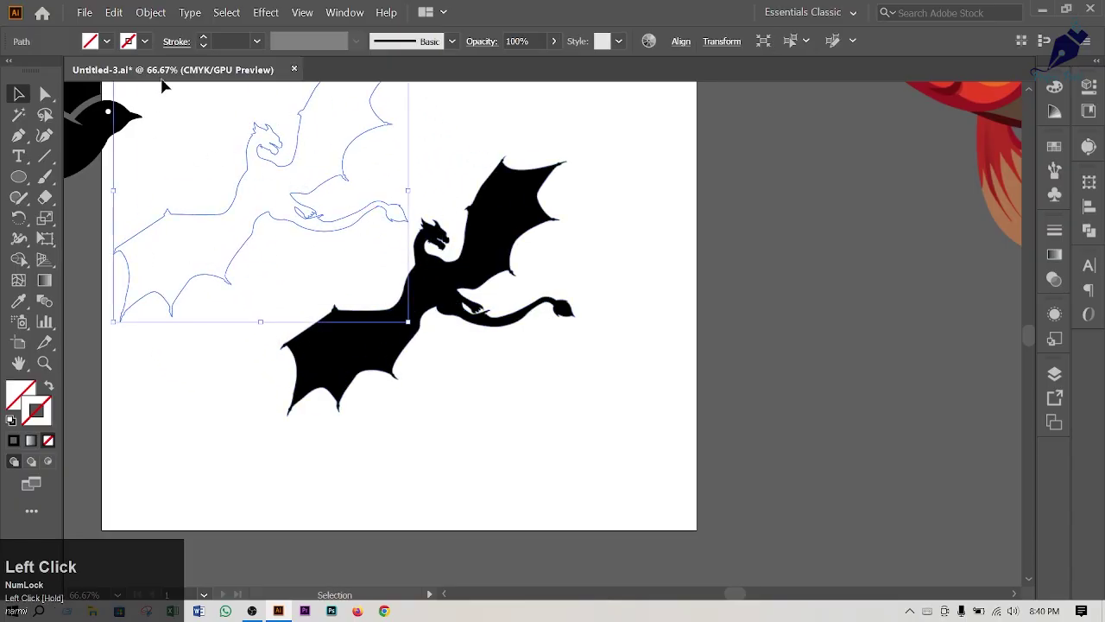
# Fill the traced dragon with solid black and nudge it down so it lies fully inside the artboard
pyautogui.click(108, 43)
pyautogui.click(48, 72)
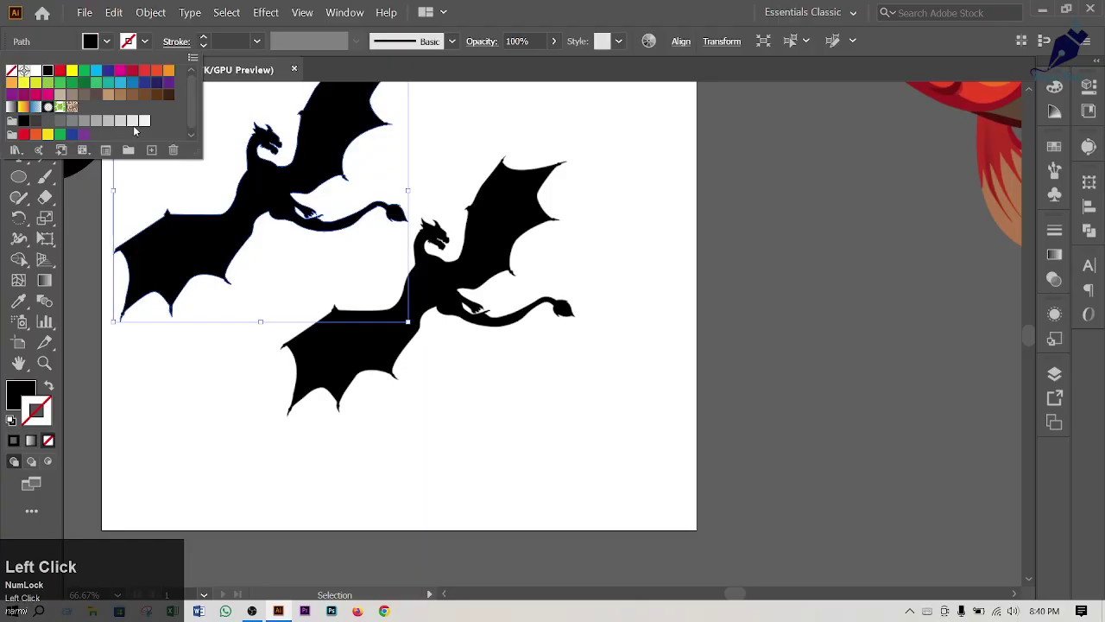
pyautogui.click(518, 451)
pyautogui.click(502, 438)
pyautogui.scroll(2, 502, 438)
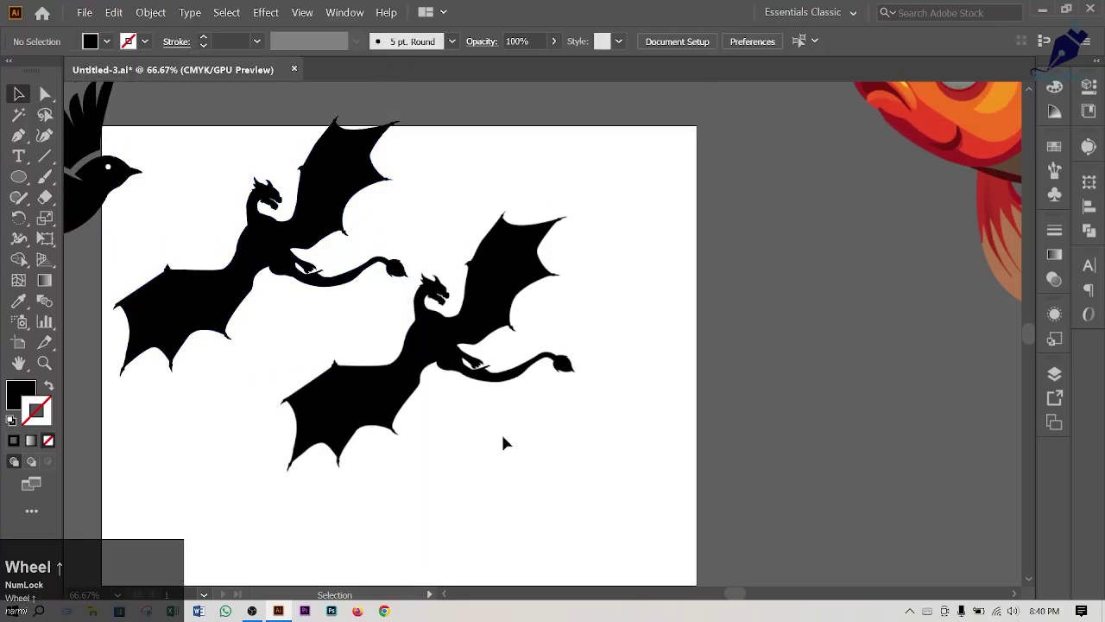
pyautogui.moveTo(257, 253); pyautogui.dragTo(259, 287)
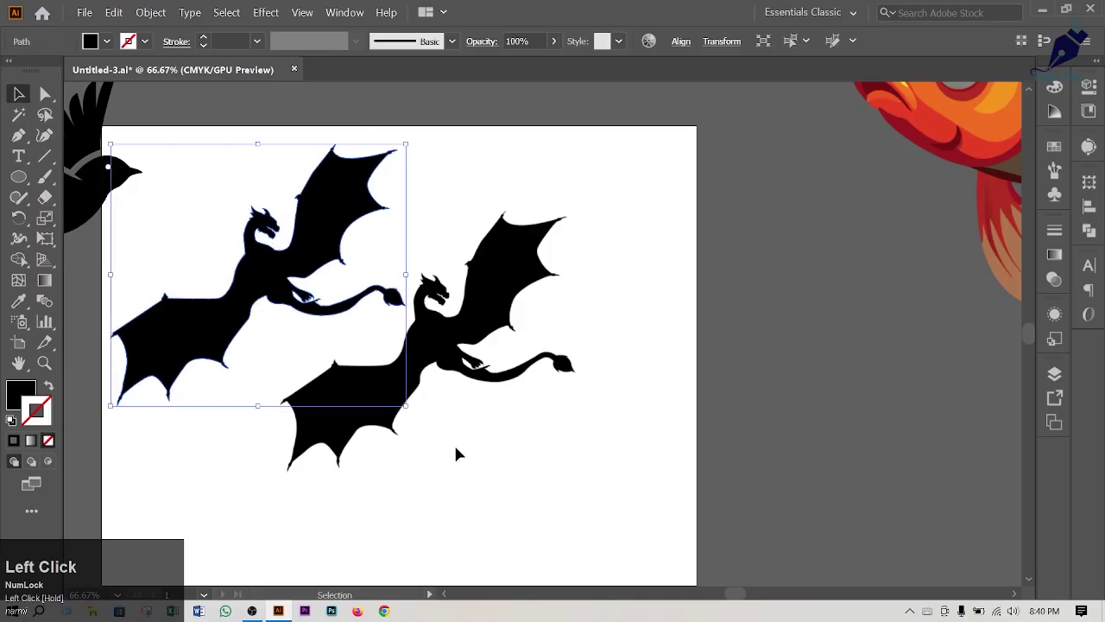
pyautogui.click(453, 442)
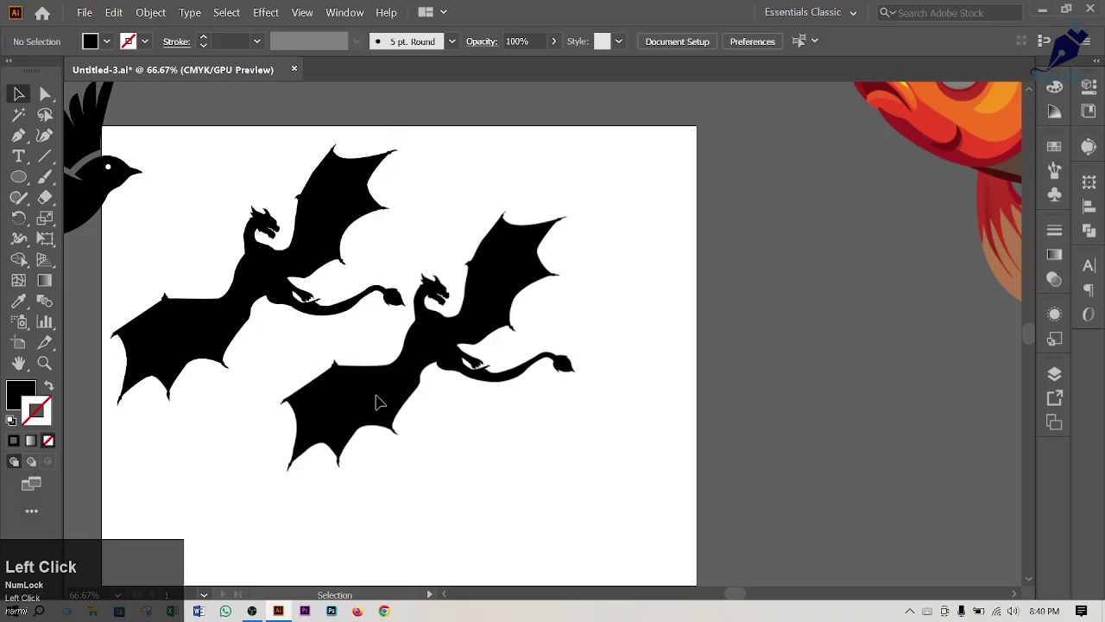
# Examine the edge quality of the reference dragon image at very high magnification
pyautogui.scroll(6, 375, 354)
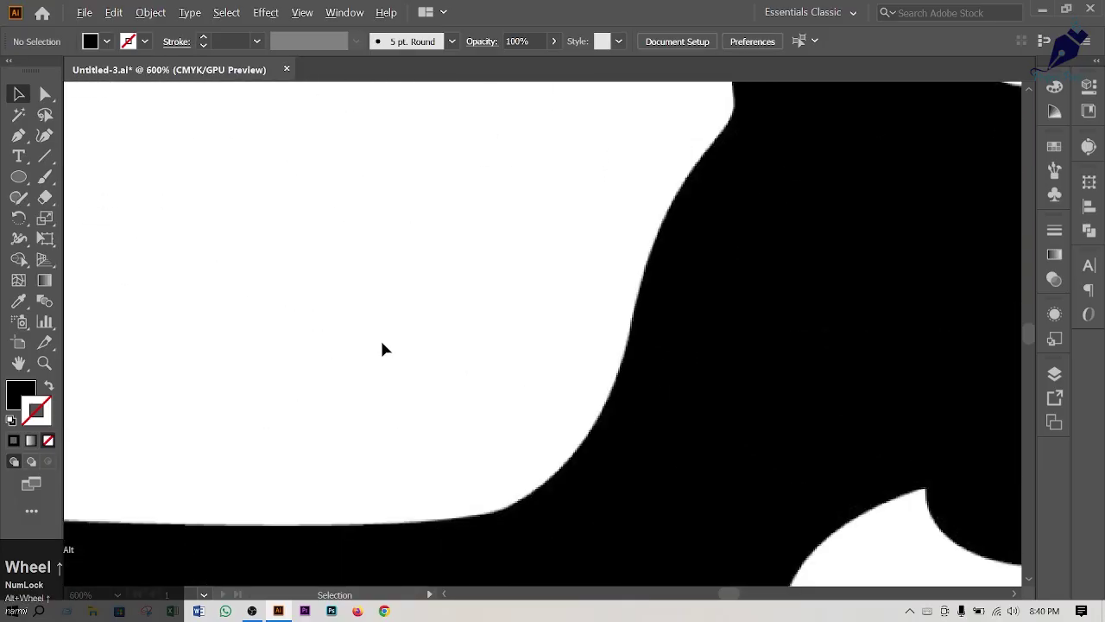
pyautogui.scroll(8, 643, 324)
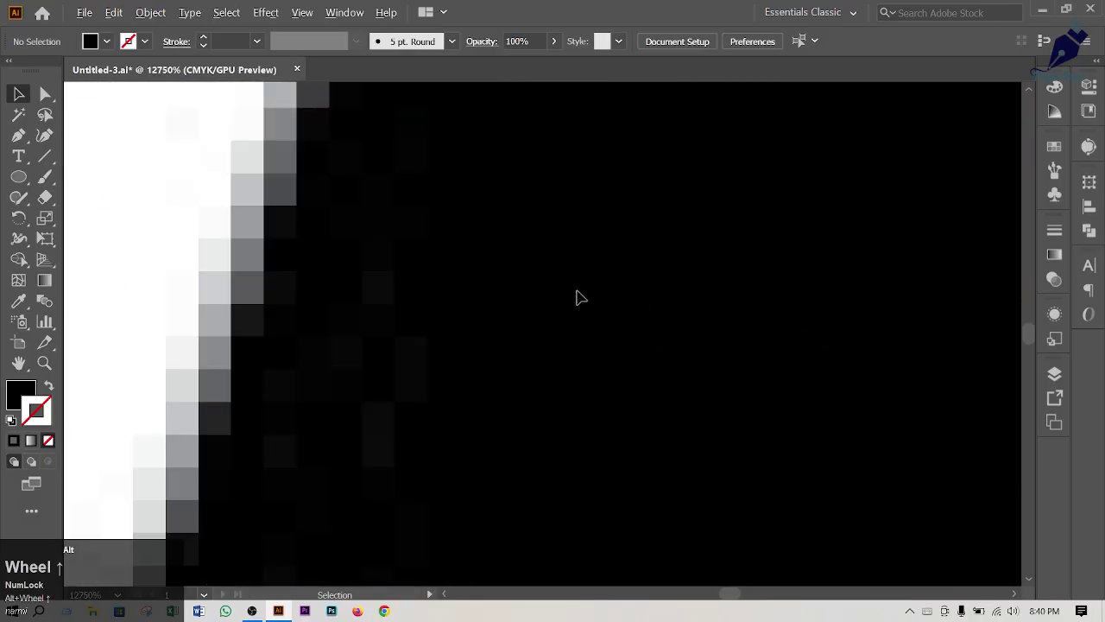
pyautogui.scroll(-2, 578, 296)
pyautogui.scroll(-2, 350, 307)
pyautogui.scroll(3, 360, 306)
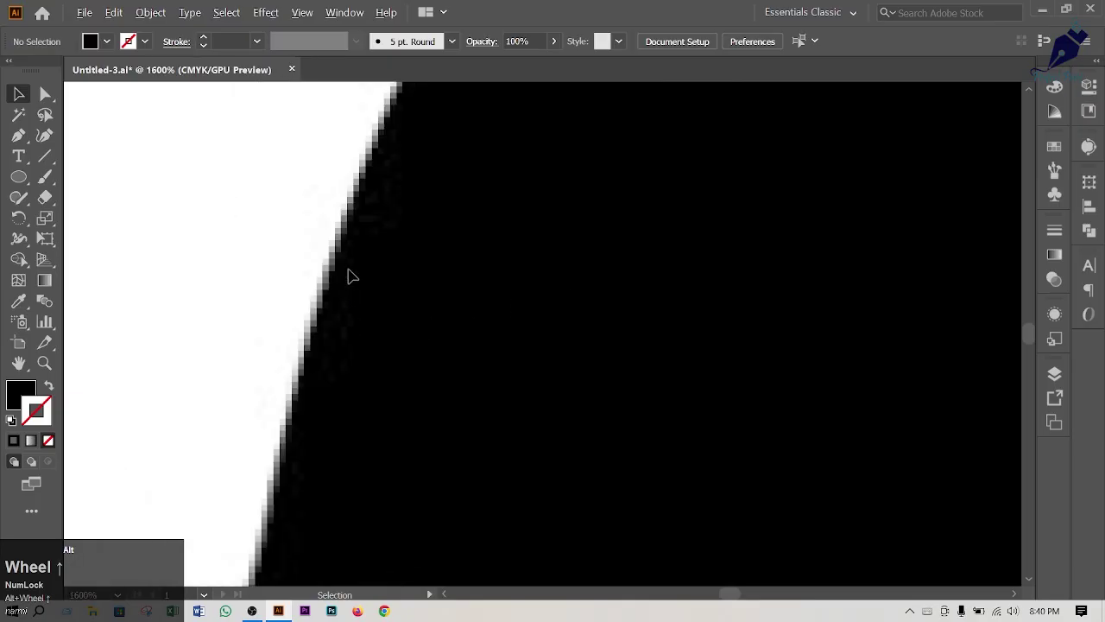
pyautogui.scroll(-10, 302, 267)
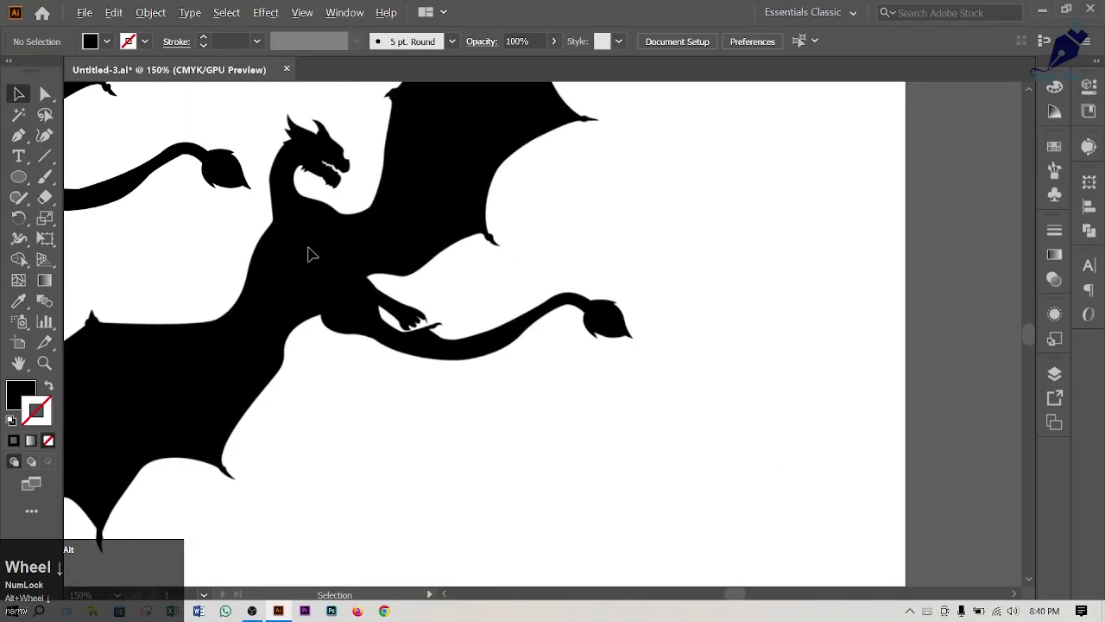
# Examine the traced vector dragon's edge along the neck at very high magnification for comparison with the reference image
pyautogui.click(310, 237)
pyautogui.moveTo(309, 237); pyautogui.dragTo(391, 250)
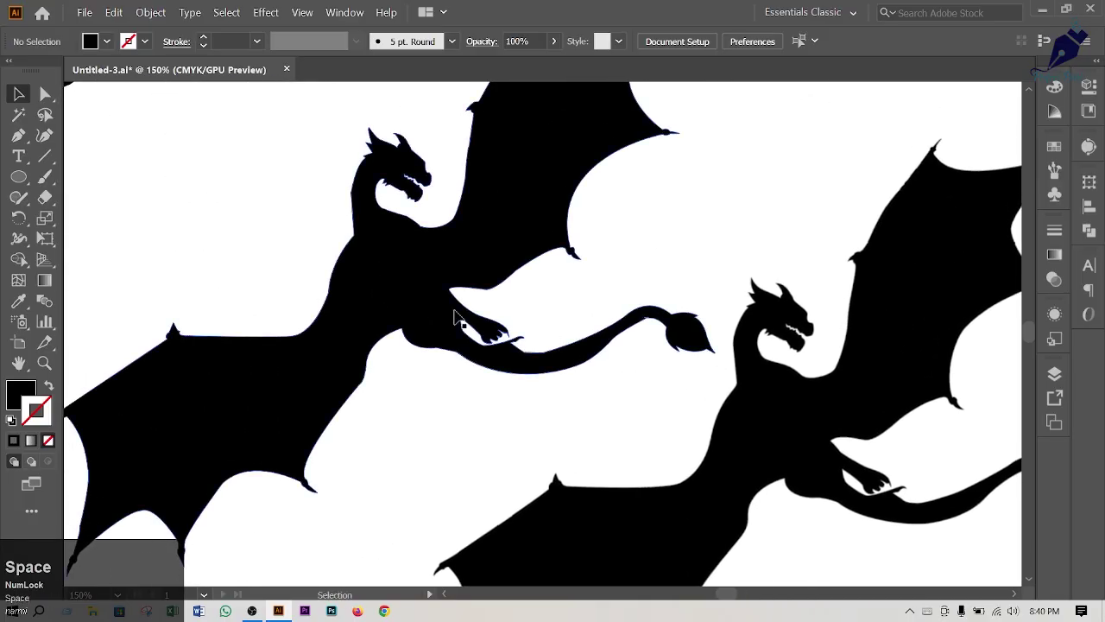
pyautogui.scroll(10, 401, 251)
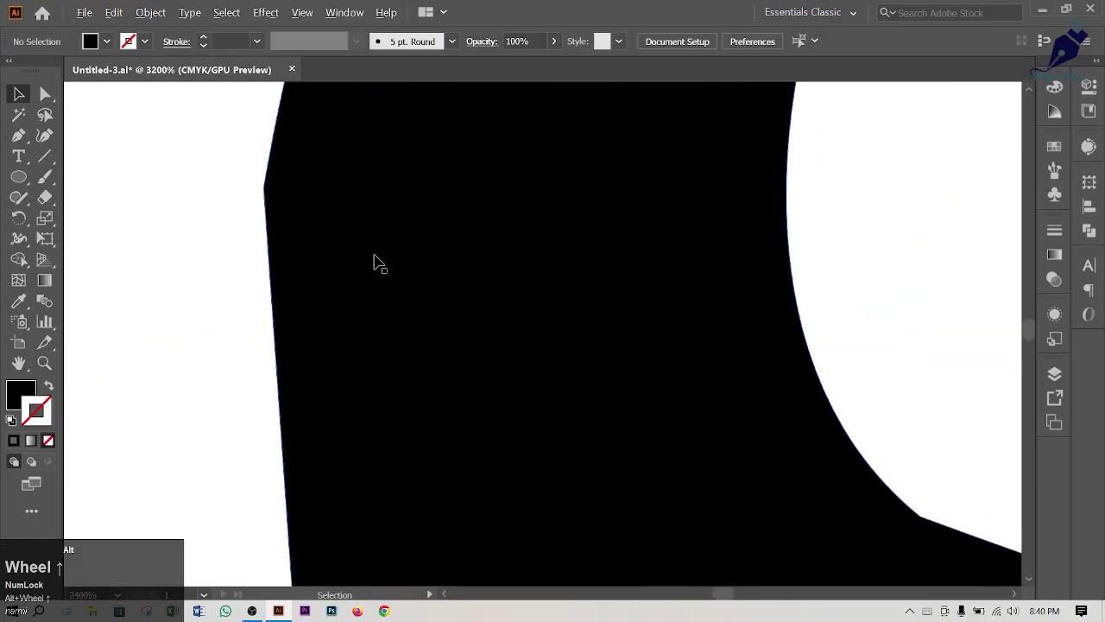
pyautogui.scroll(4, 241, 308)
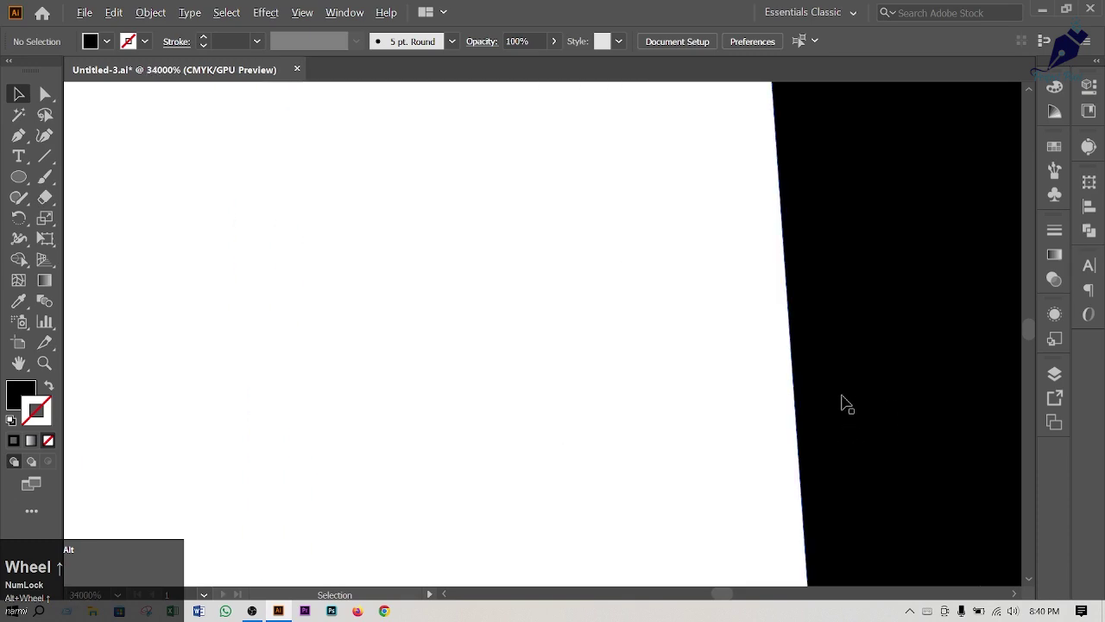
pyautogui.scroll(1, 846, 404)
pyautogui.keyDown('alt'); pyautogui.moveTo(987, 370); pyautogui.dragTo(711, 386); pyautogui.keyUp('alt')
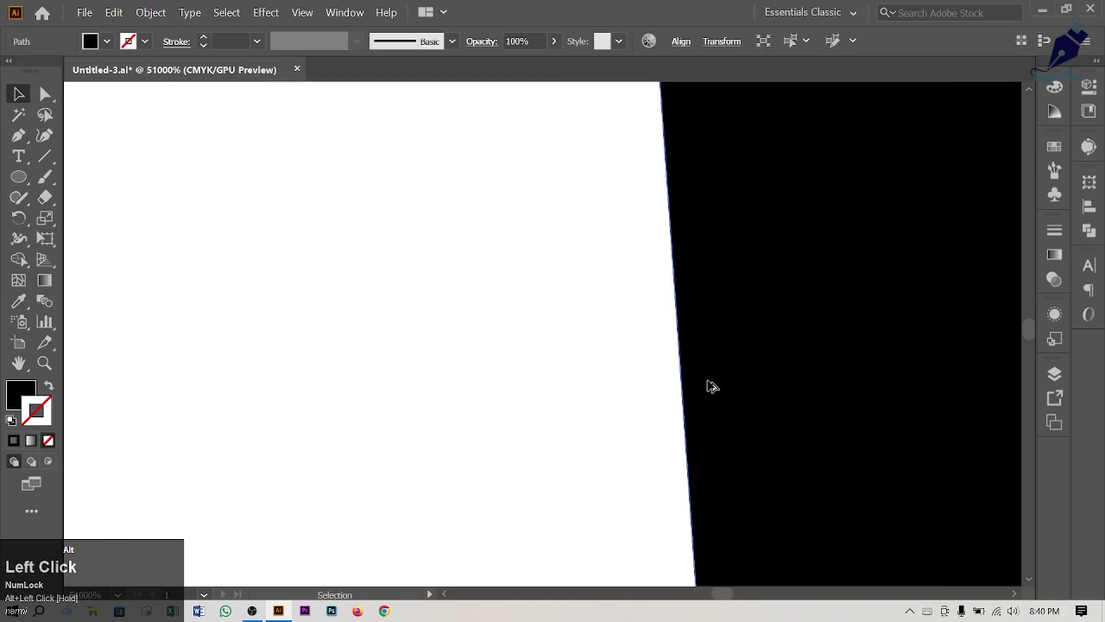
pyautogui.scroll(-15, 711, 386)
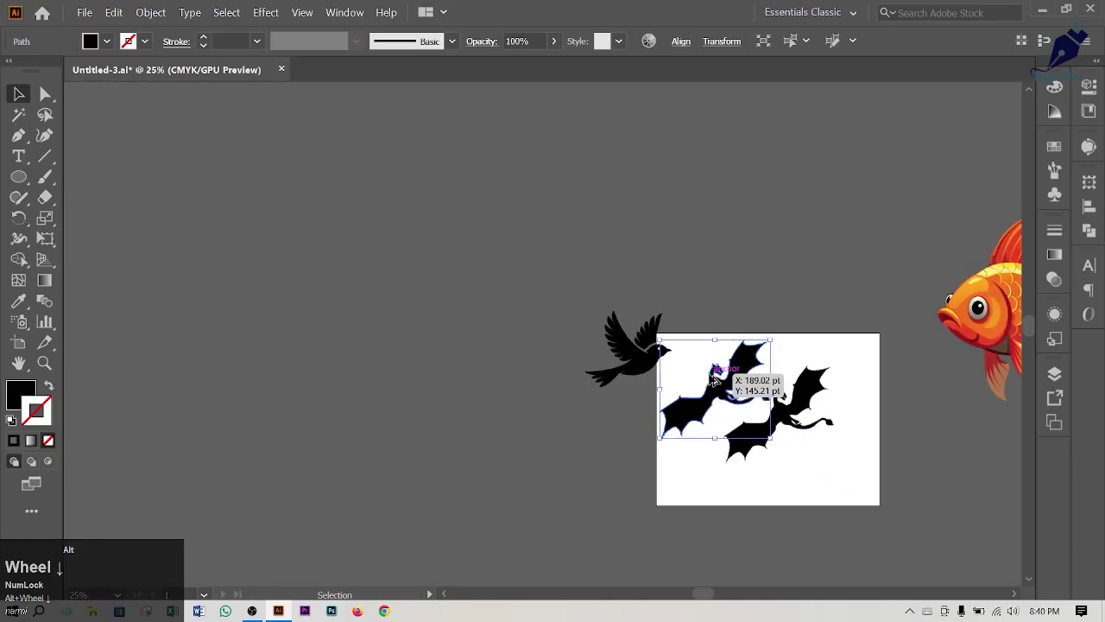
# Move the selected dragon off the duplicate lying beneath it and delete the duplicate
pyautogui.press('space')
pyautogui.moveTo(756, 432); pyautogui.dragTo(724, 413)
pyautogui.scroll(4, 724, 413)
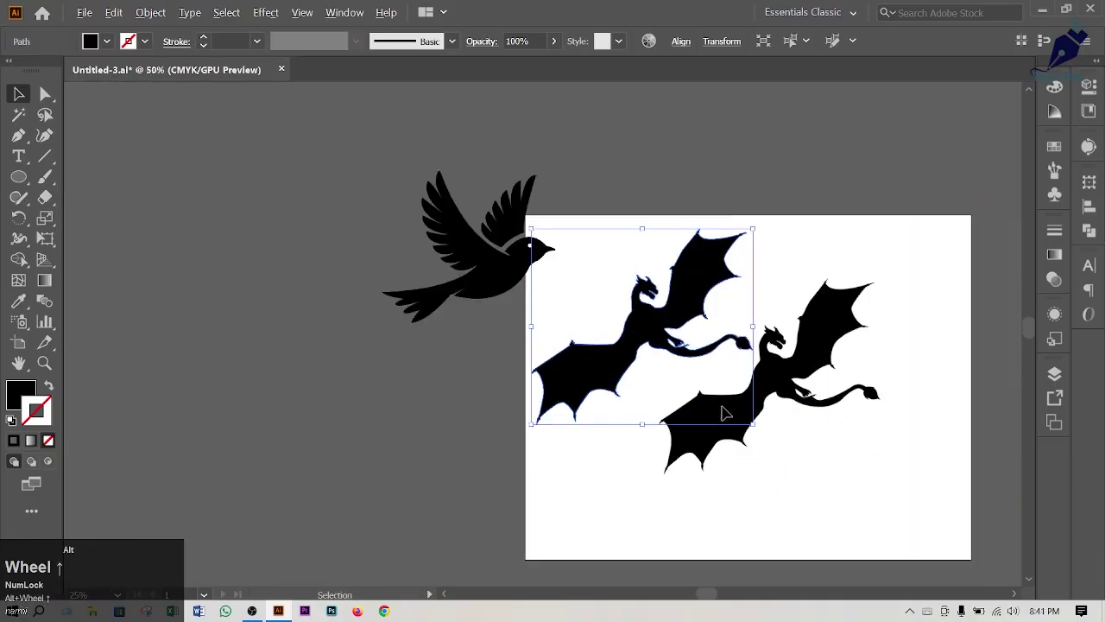
pyautogui.press('space')
pyautogui.moveTo(559, 314); pyautogui.dragTo(494, 344)
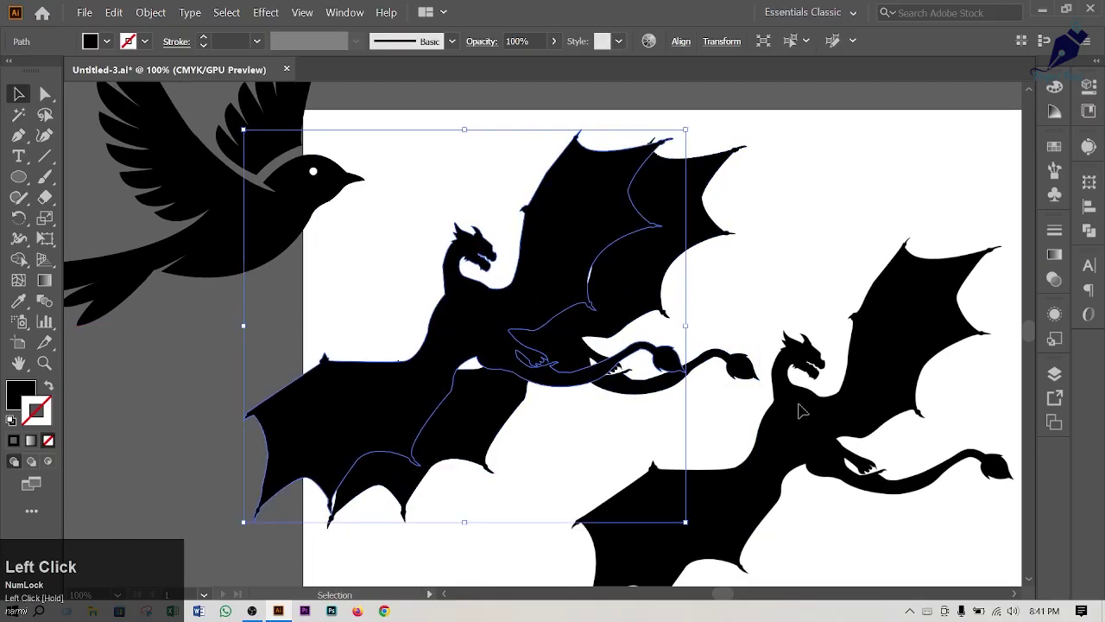
pyautogui.moveTo(596, 249); pyautogui.dragTo(670, 257)
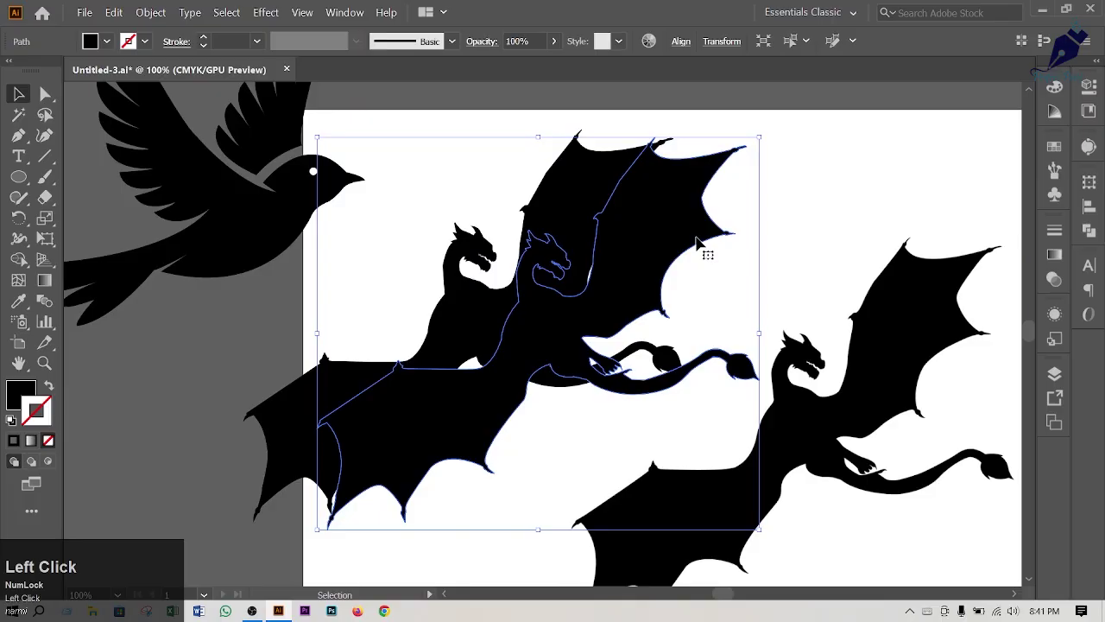
pyautogui.press('Delete')
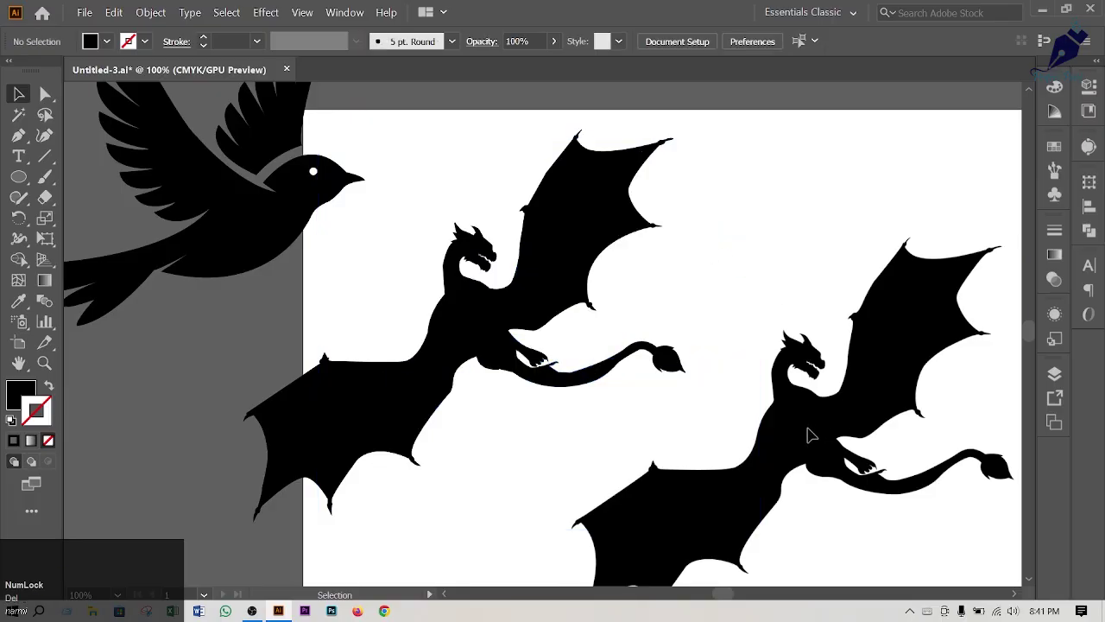
# Unlock the reference dragon image so that it is selected
pyautogui.moveTo(810, 436); pyautogui.dragTo(652, 410)
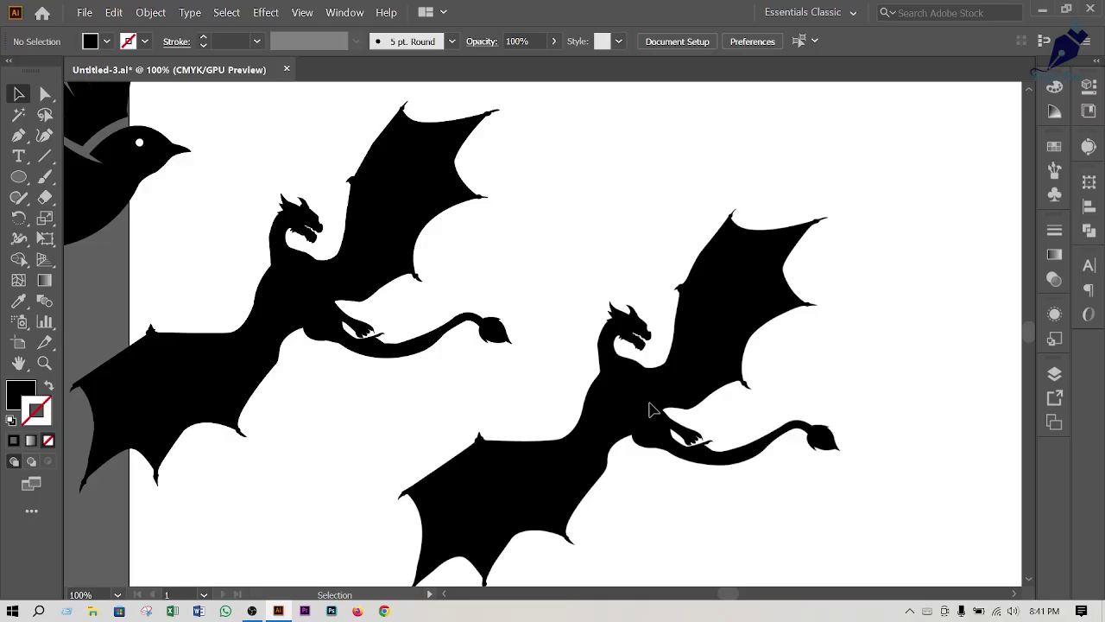
pyautogui.press('ctrl')
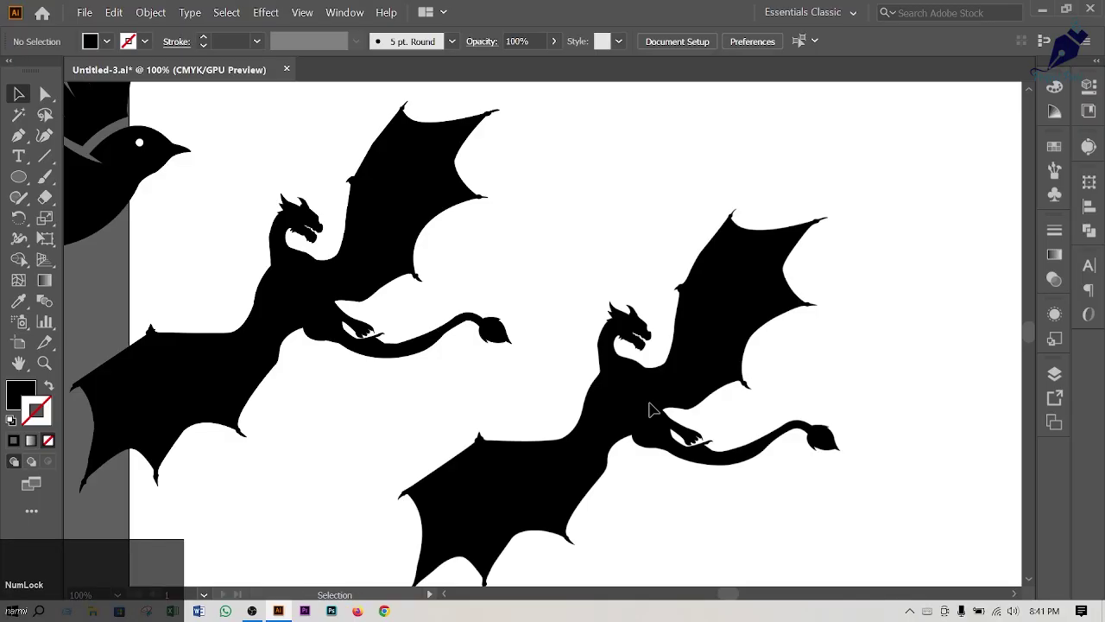
pyautogui.keyDown('ctrl'); pyautogui.click(652, 410); pyautogui.keyUp('ctrl')
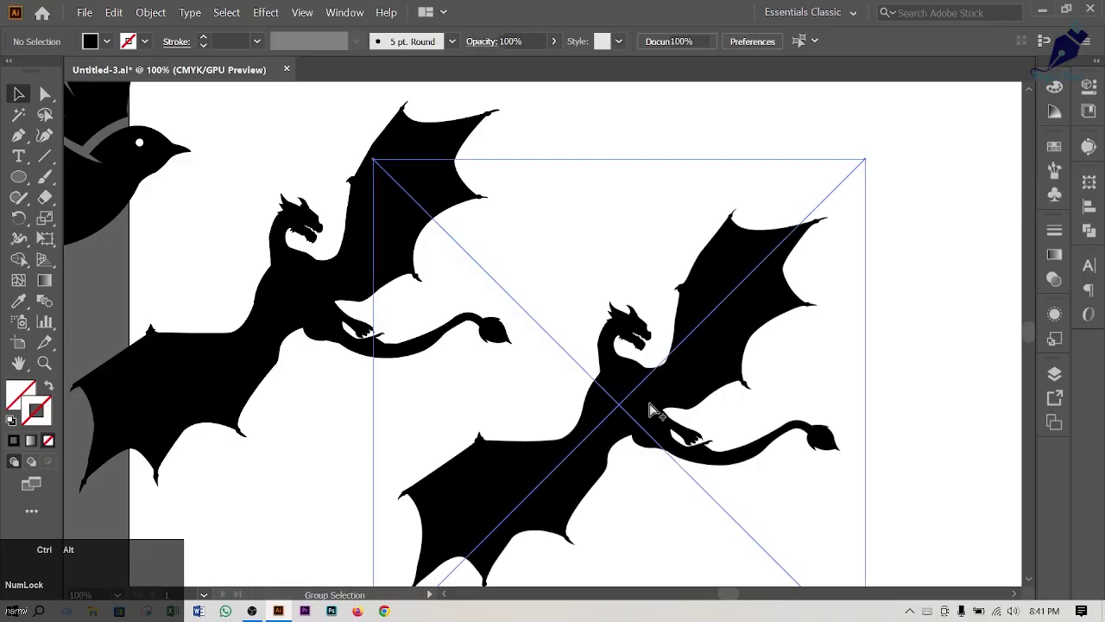